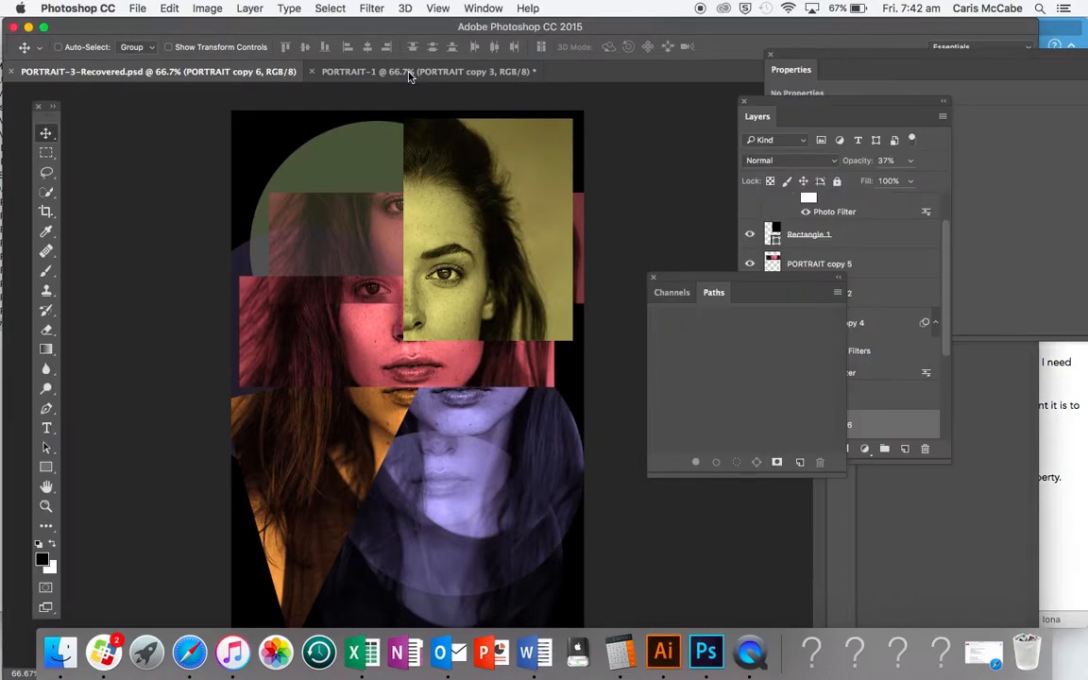
- Show the PORTRAIT-1 document, move the Photoshop window aside and bring the Finder window to the front
left_click(409, 74)
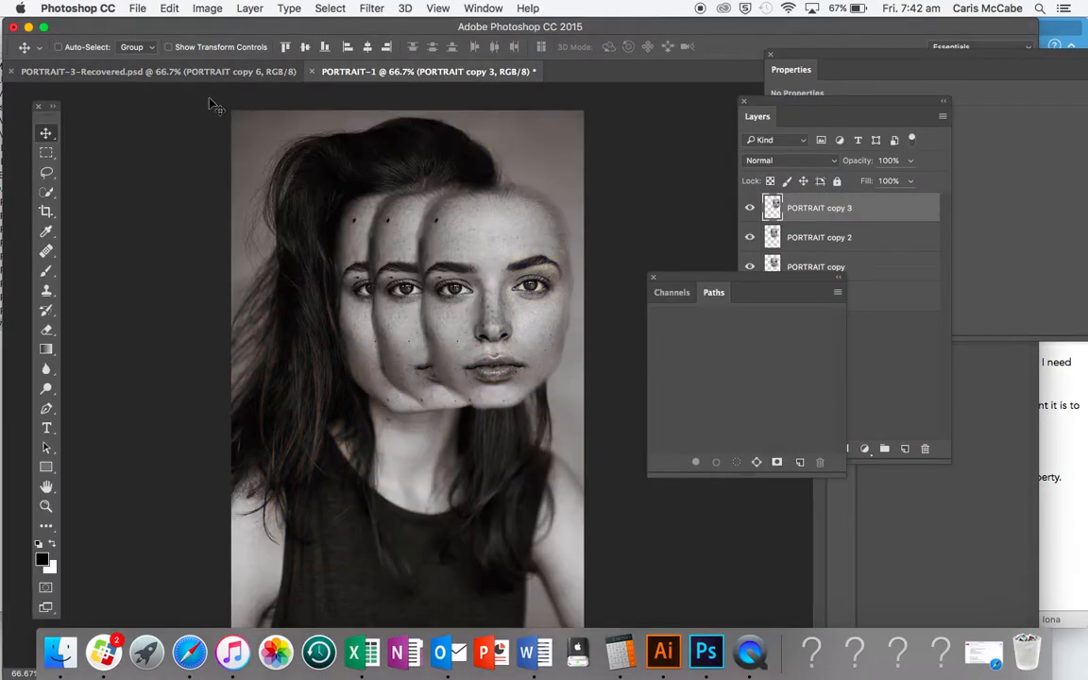
left_click_drag(101, 26, 112, 84)
left_click(37, 28)
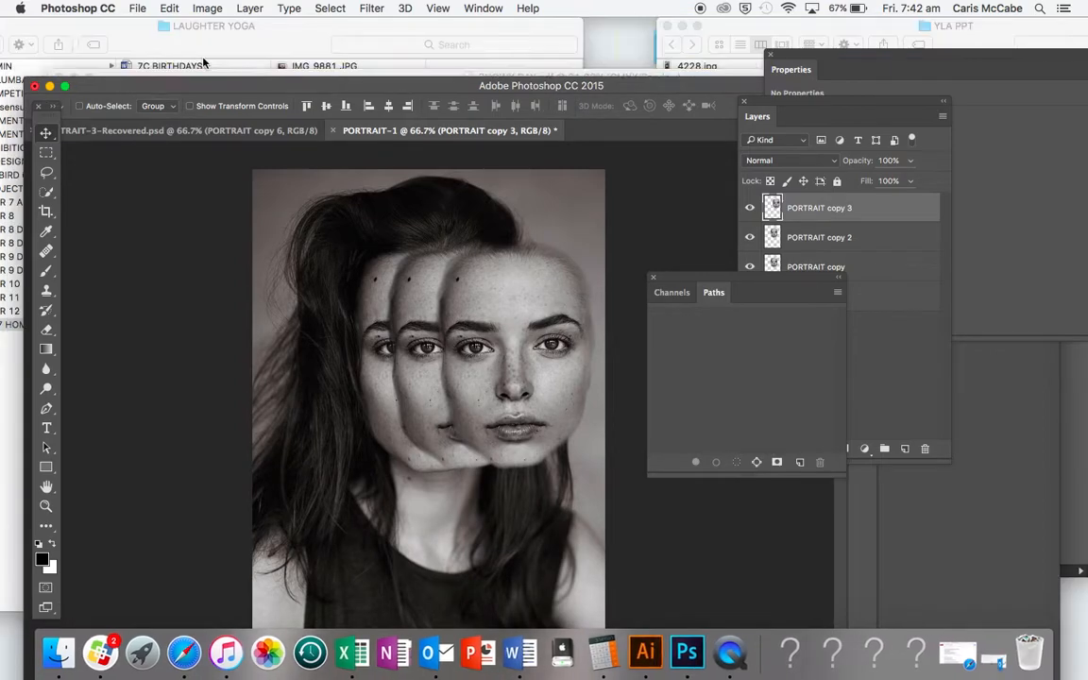
left_click(274, 34)
left_click_drag(356, 36, 392, 36)
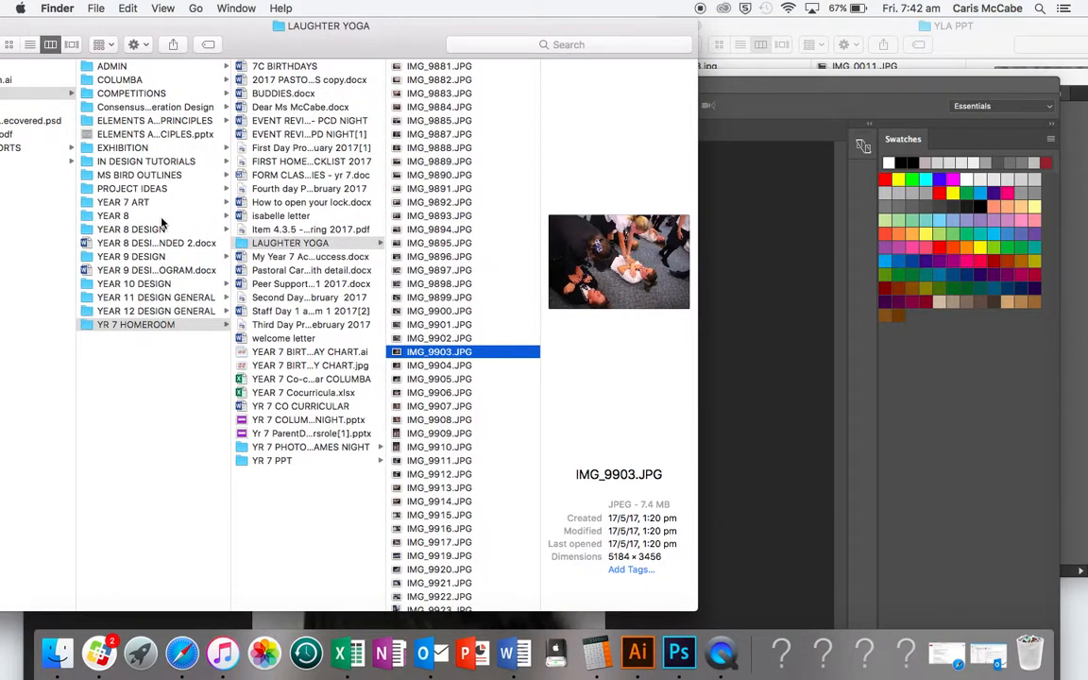
- Browse to the CLIPPING MASK TUTORIAL folder inside YEAR 10 DESIGN, TASK TWO
left_click(153, 283)
left_click(269, 106)
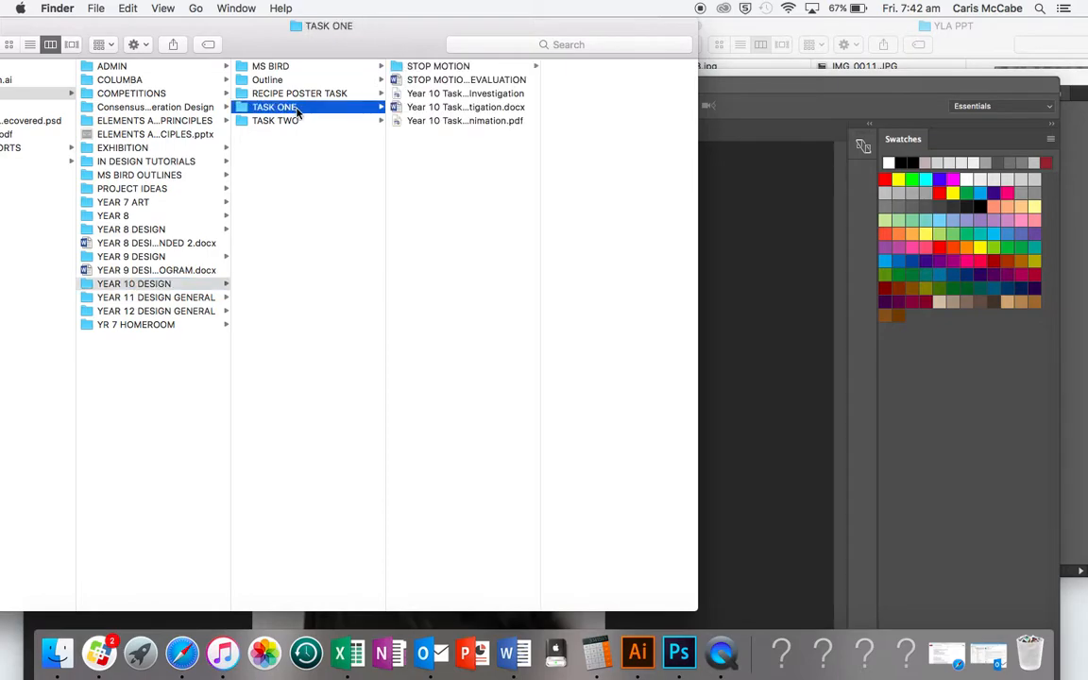
left_click(321, 120)
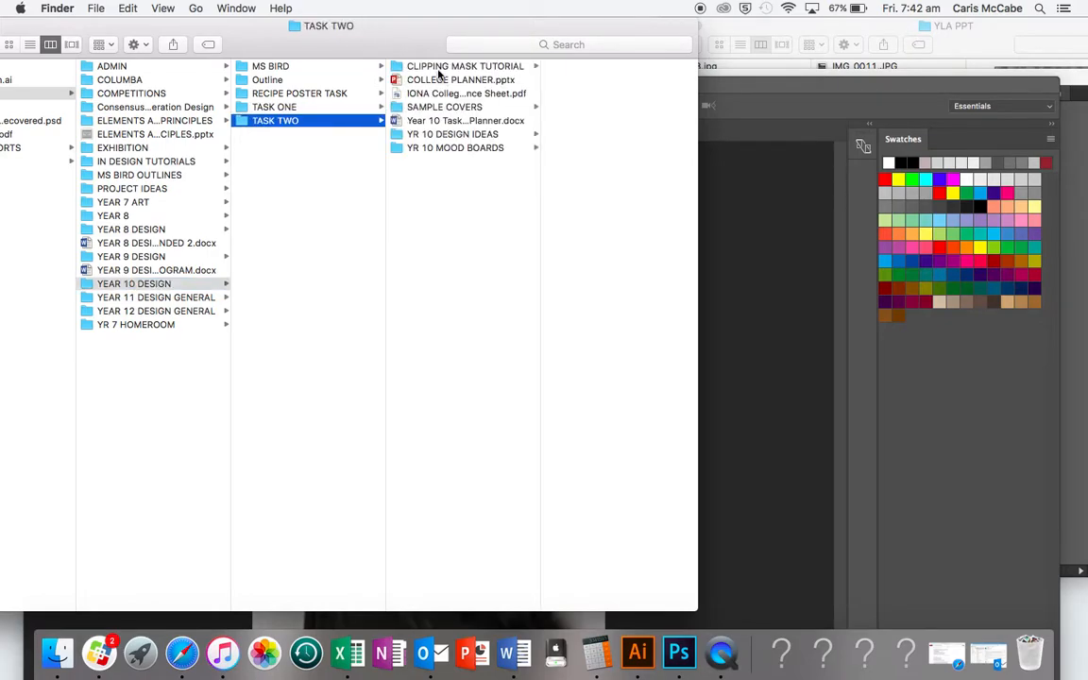
left_click(438, 68)
left_click(620, 96)
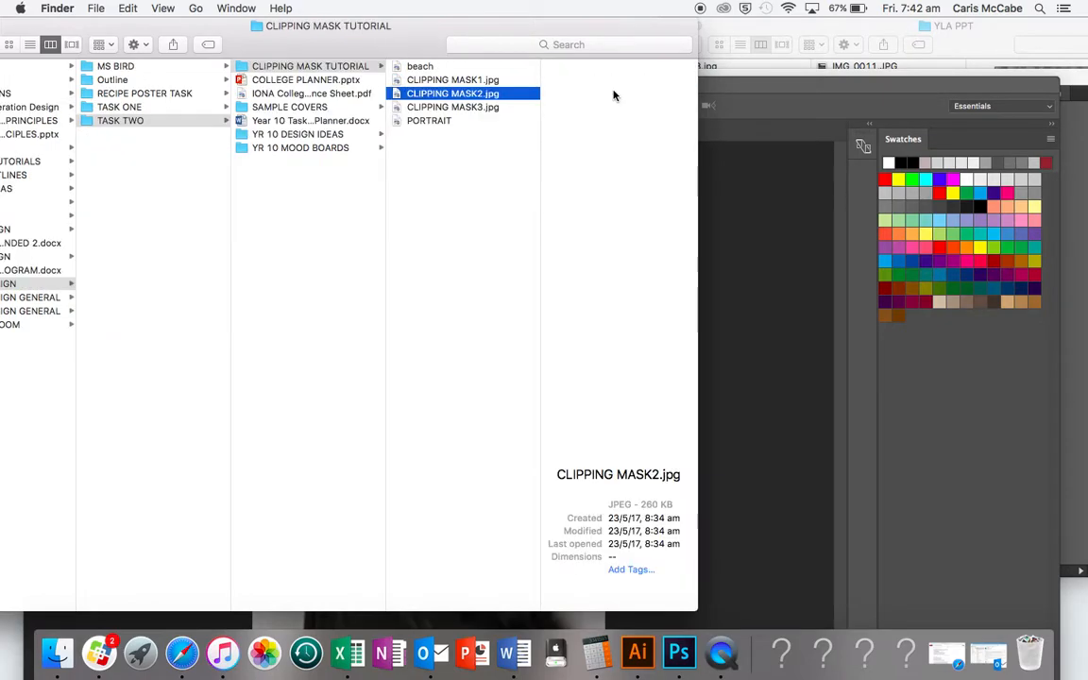
- Preview the sample images CLIPPING MASK2.jpg and CLIPPING MASK3.jpg, closing each one after viewing
double_click(466, 98)
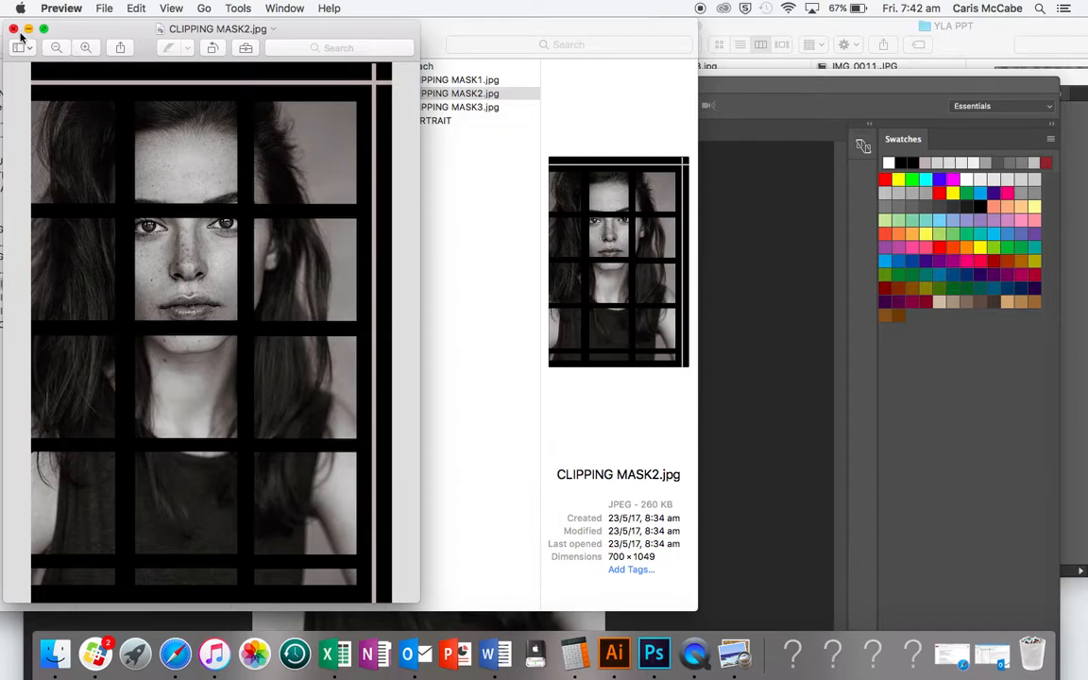
left_click(13, 29)
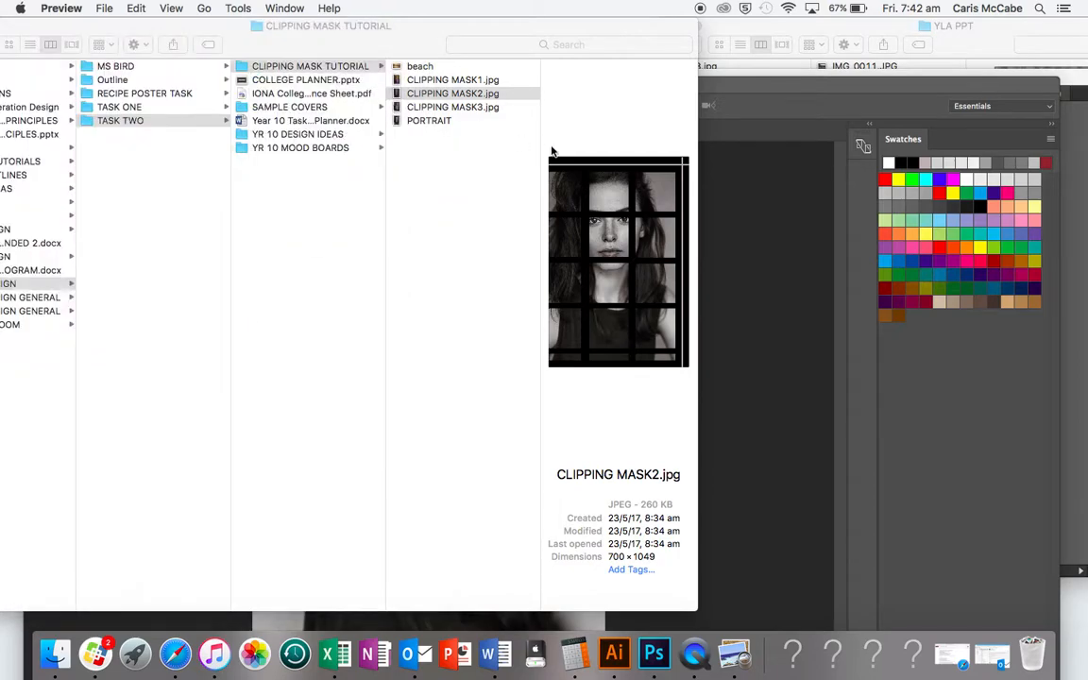
left_click(485, 108)
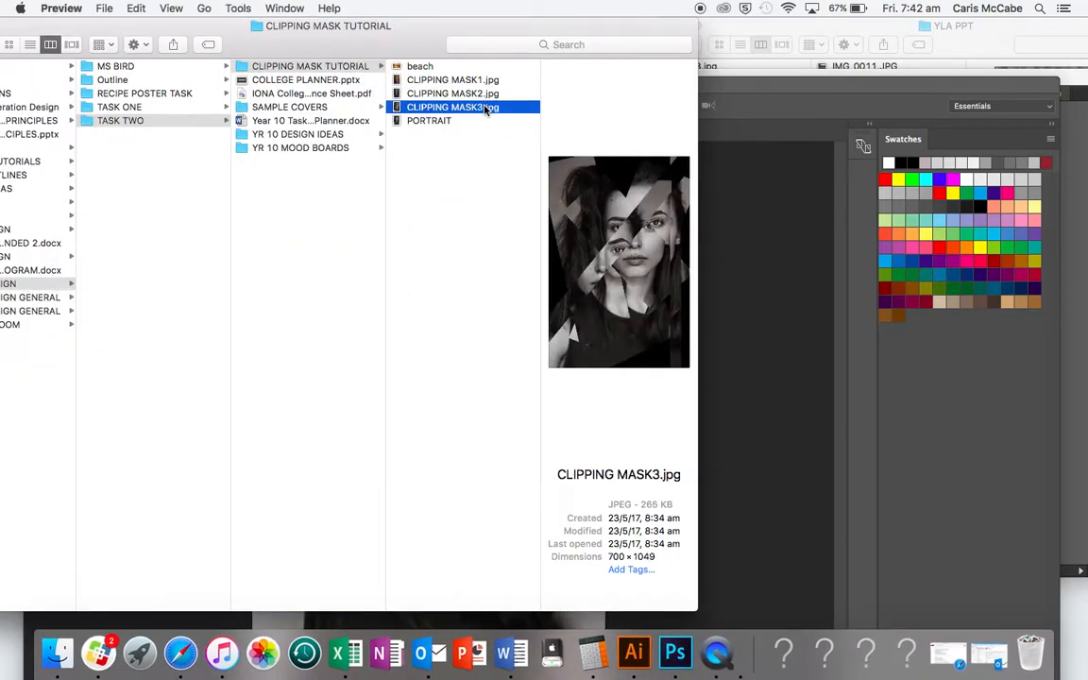
double_click(486, 108)
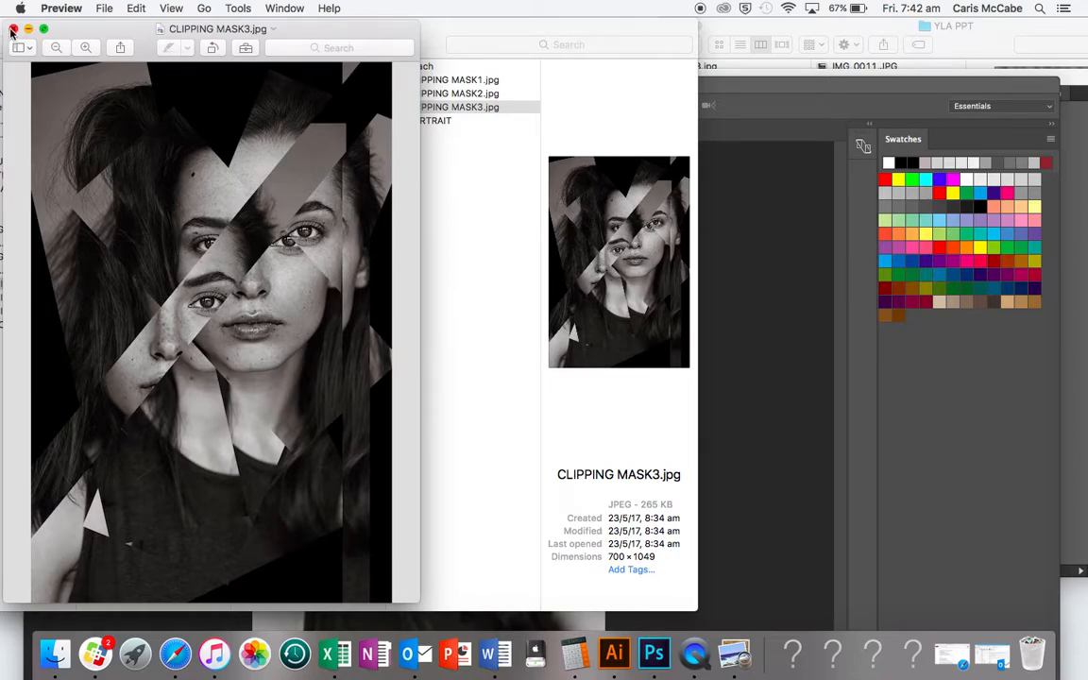
left_click(12, 30)
- Clear the Finder window away and return to Photoshop, placing its window back near the upper edge of the screen
left_click_drag(35, 30, 178, 29)
left_click(101, 27)
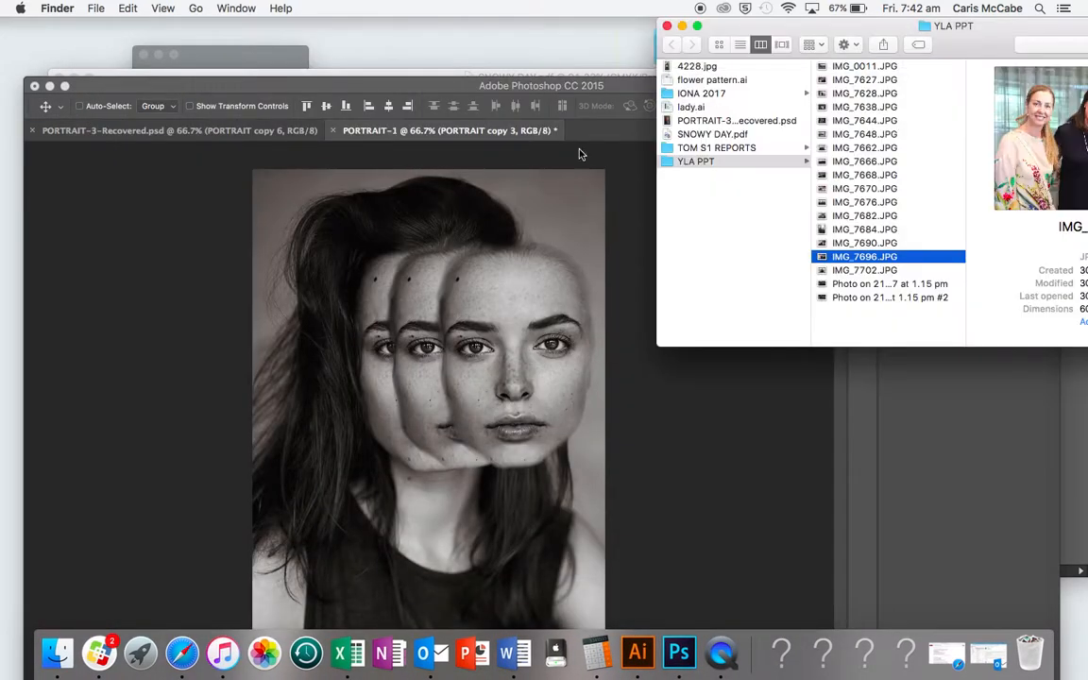
left_click(511, 97)
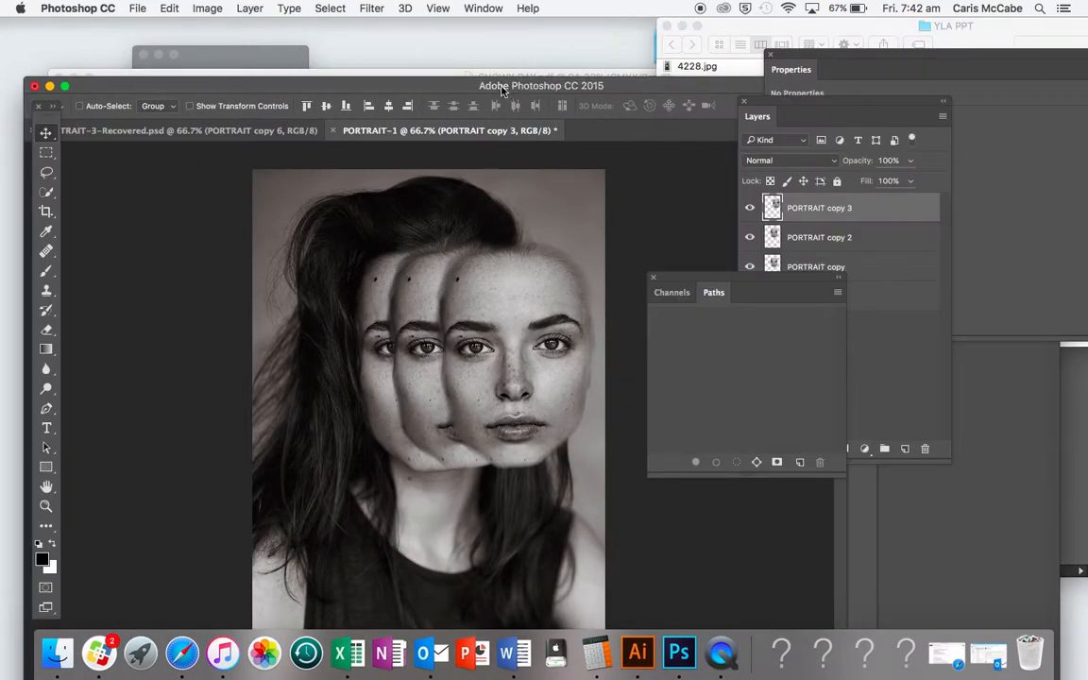
double_click(503, 89)
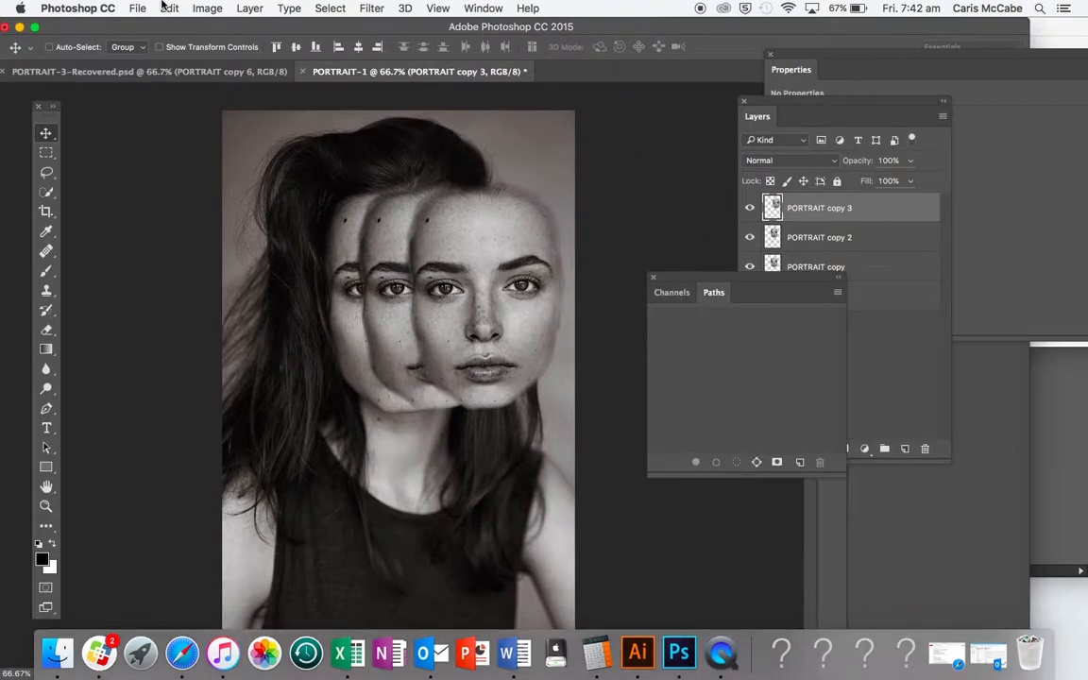
- Open the PORTRAIT image from the CLIPPING MASK TUTORIAL folder and decline creating a new library from it
left_click(137, 7)
left_click(143, 68)
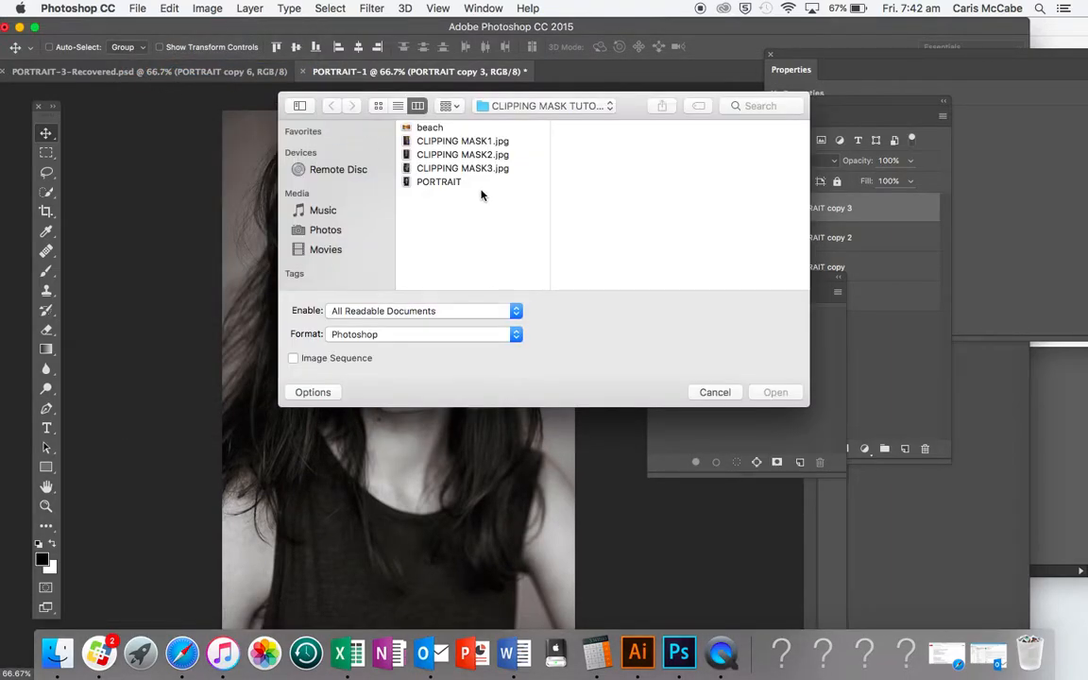
left_click(459, 182)
left_click(774, 392)
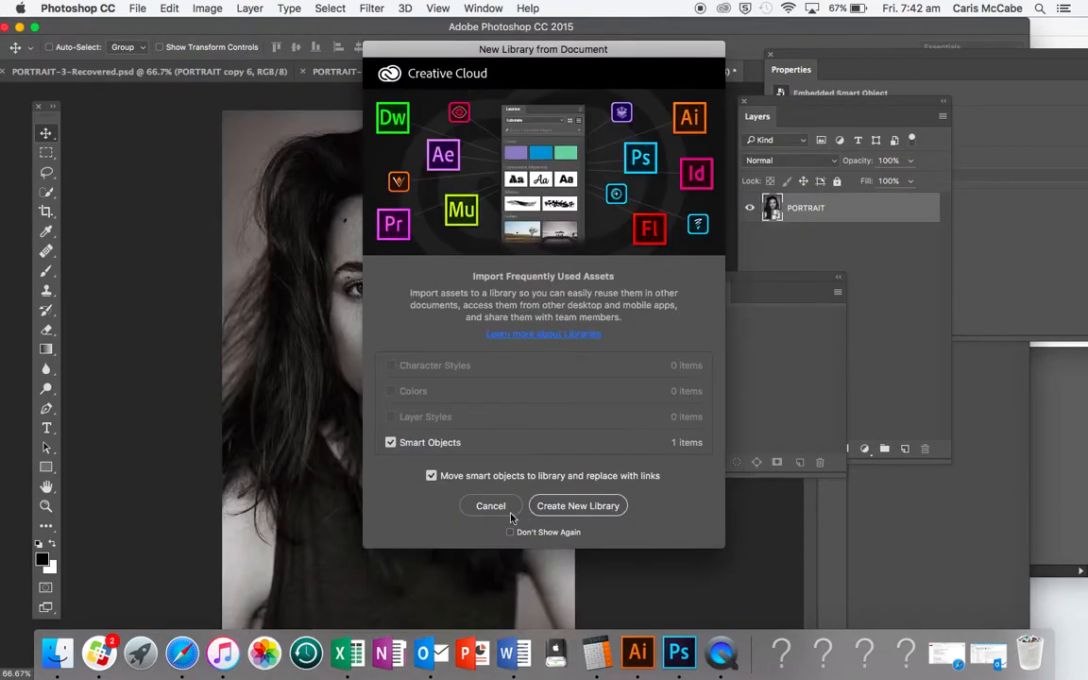
left_click(501, 508)
- Bring the Layers panel next to the portrait and duplicate the PORTRAIT layer
left_click(902, 256)
left_click_drag(843, 106, 698, 124)
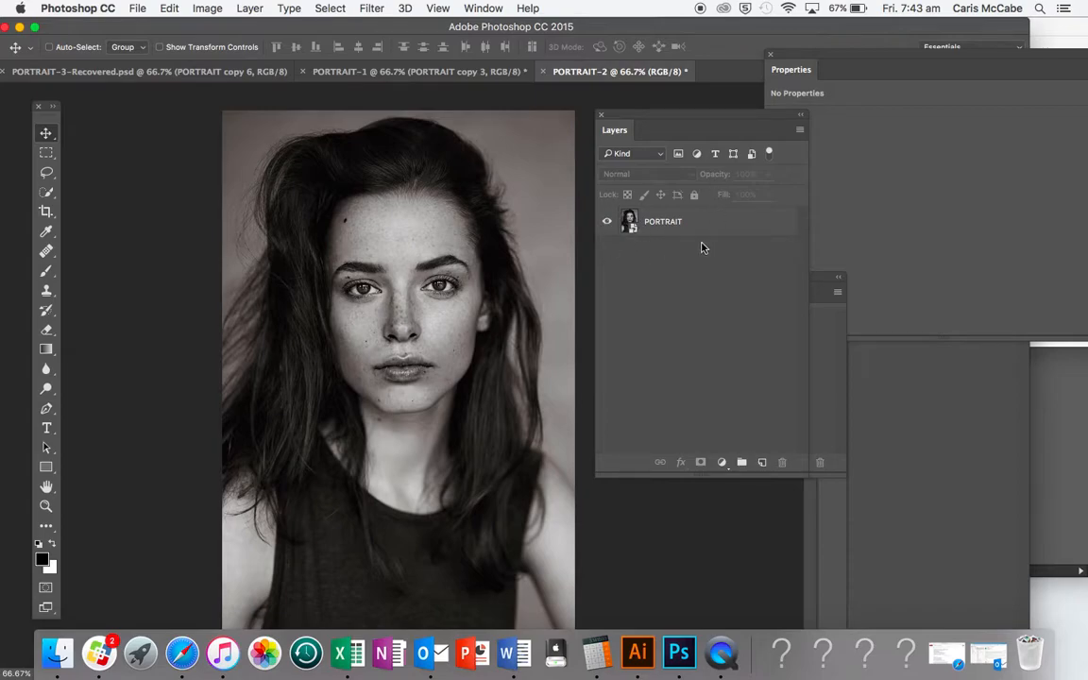
left_click(667, 224)
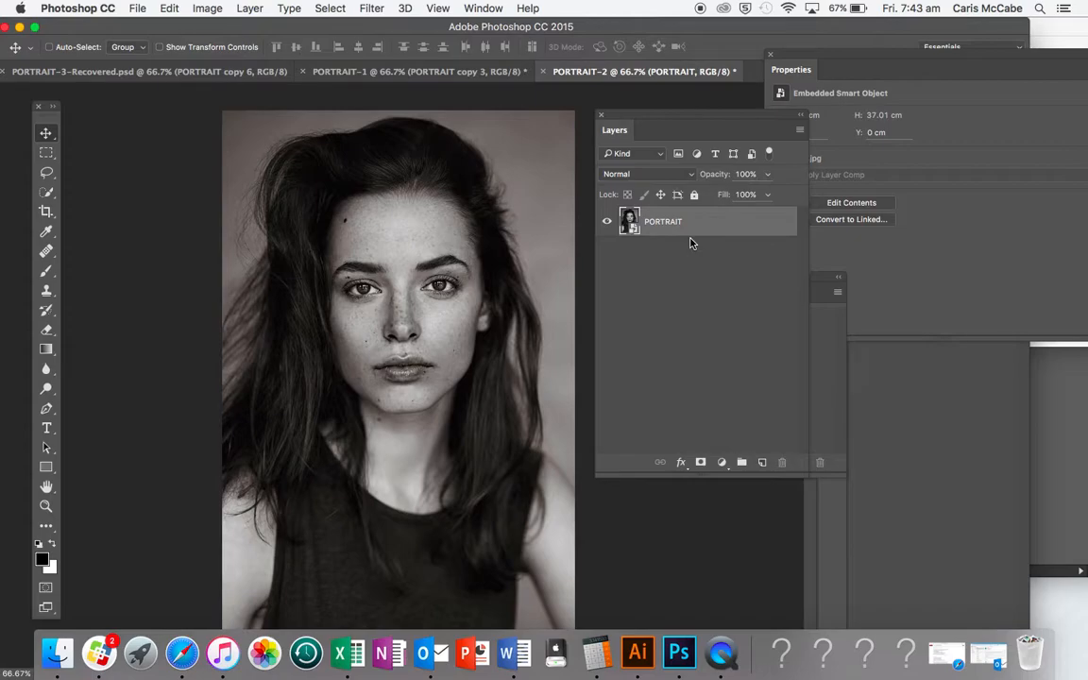
left_click(250, 9)
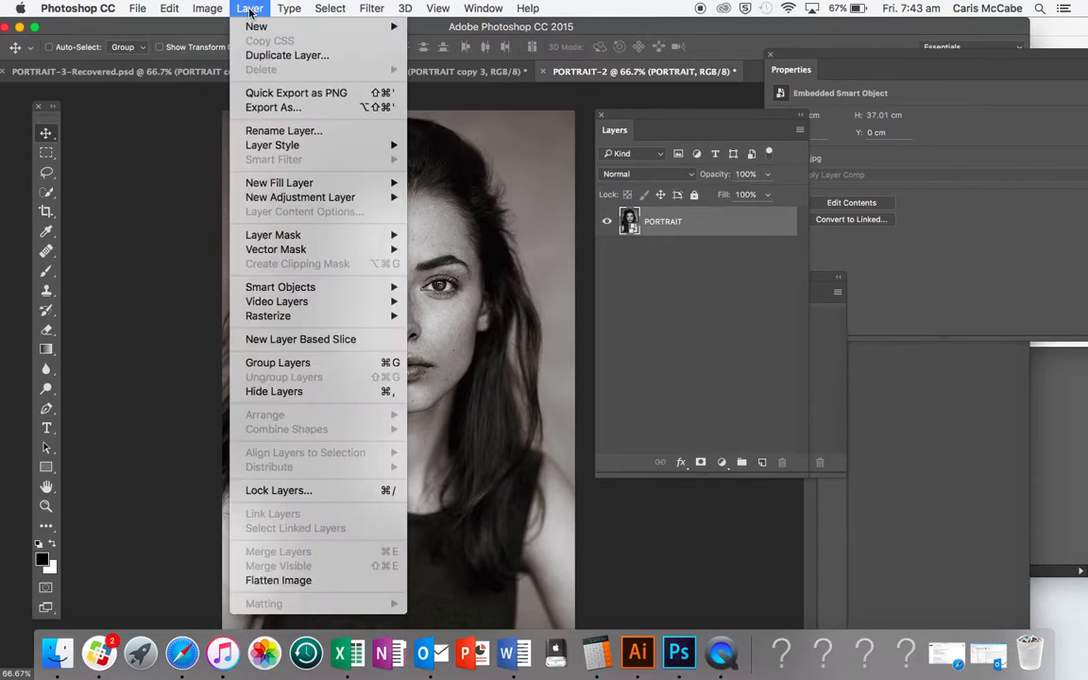
left_click(659, 250)
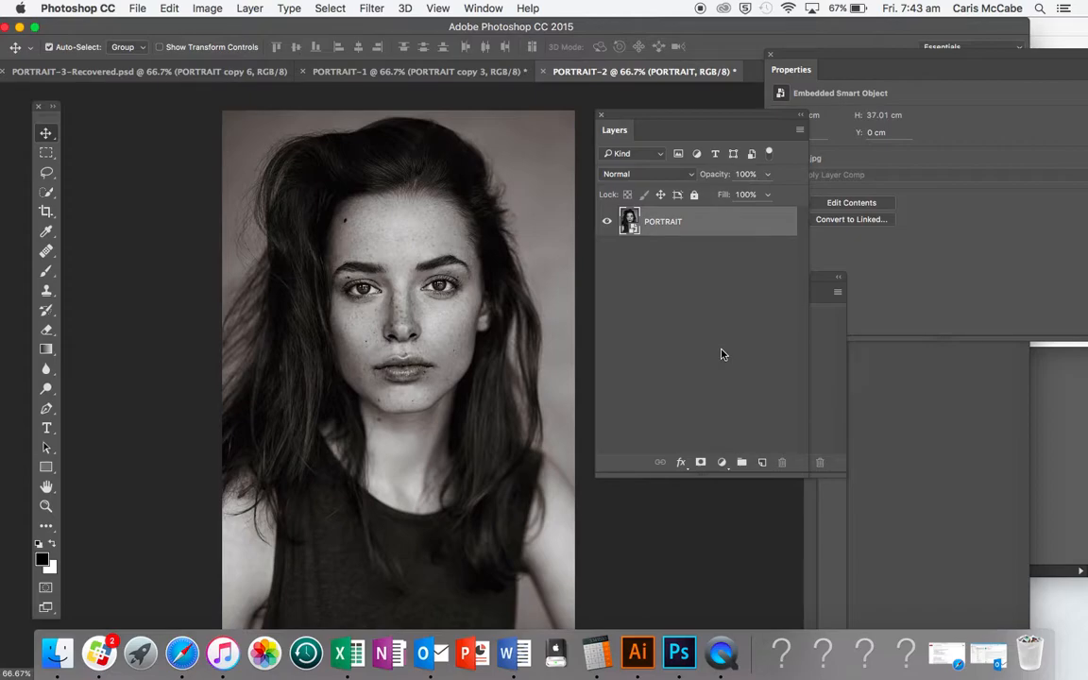
key("super+j")
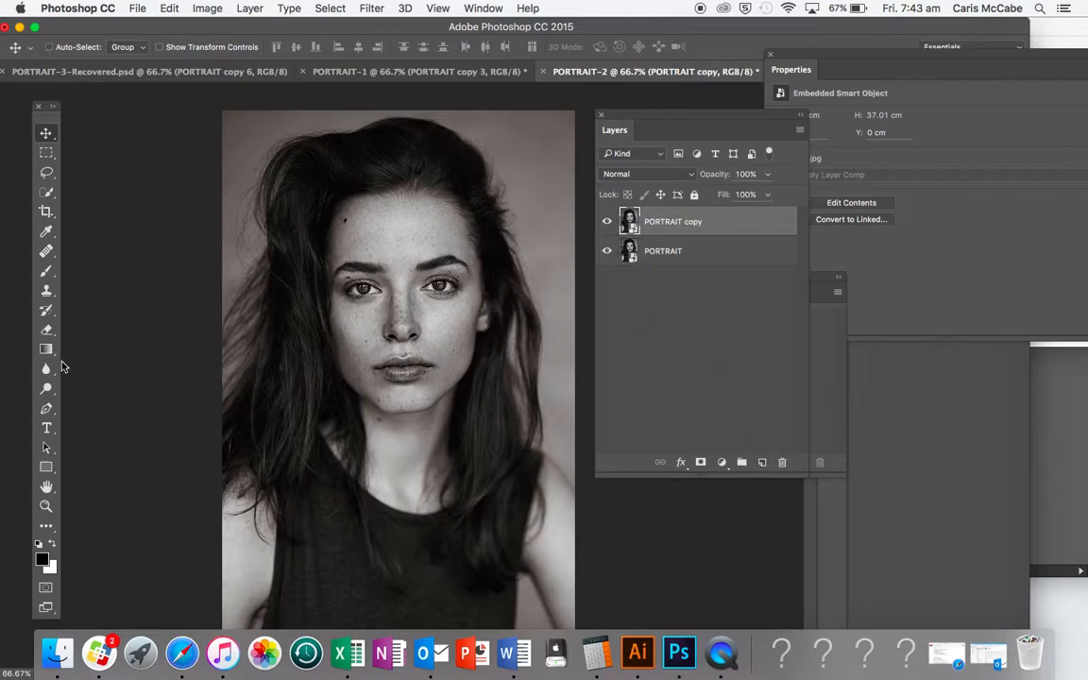
- Draw a black circle about 499 px in diameter with the Ellipse tool and move it over the upper part of the face
left_click(46, 469)
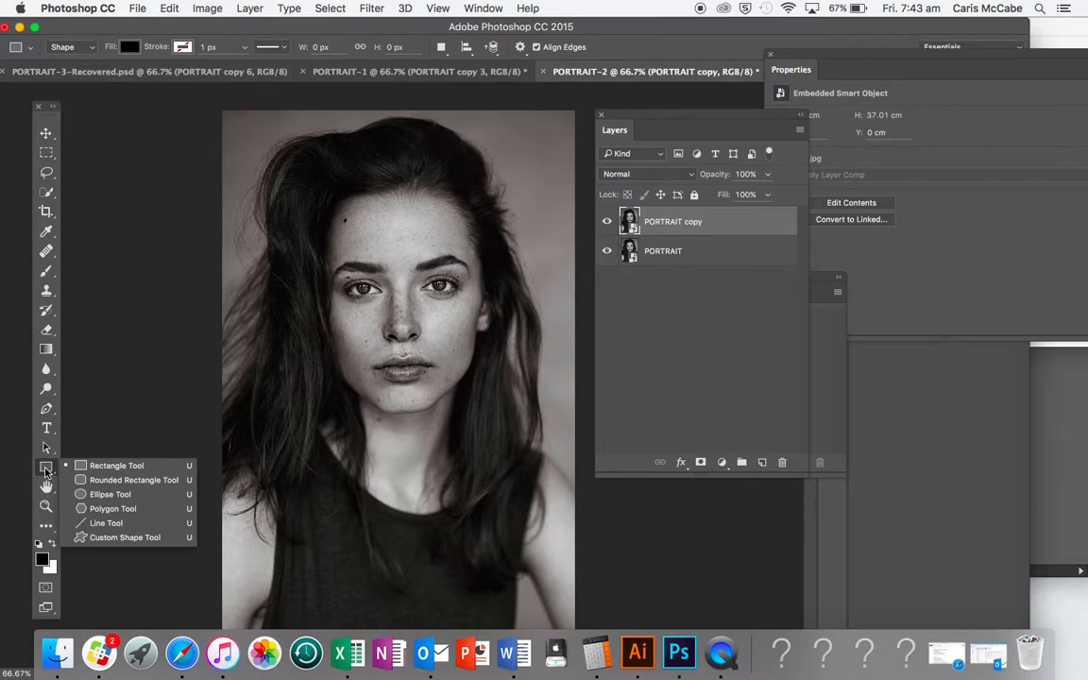
left_click(90, 493)
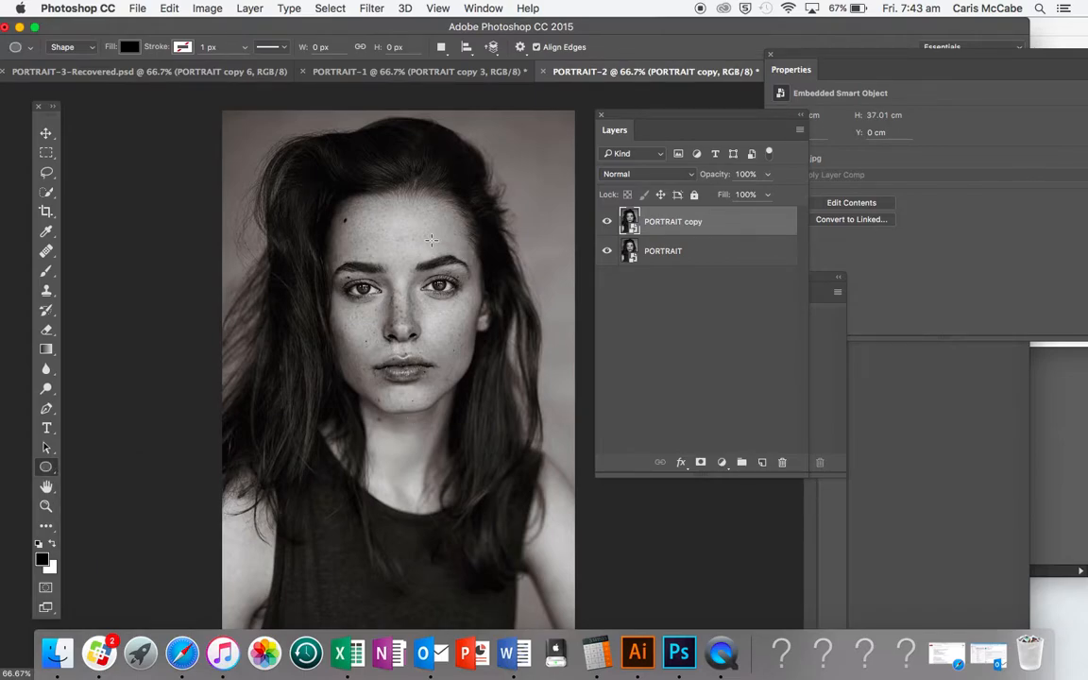
left_click_drag(422, 228, 674, 568)
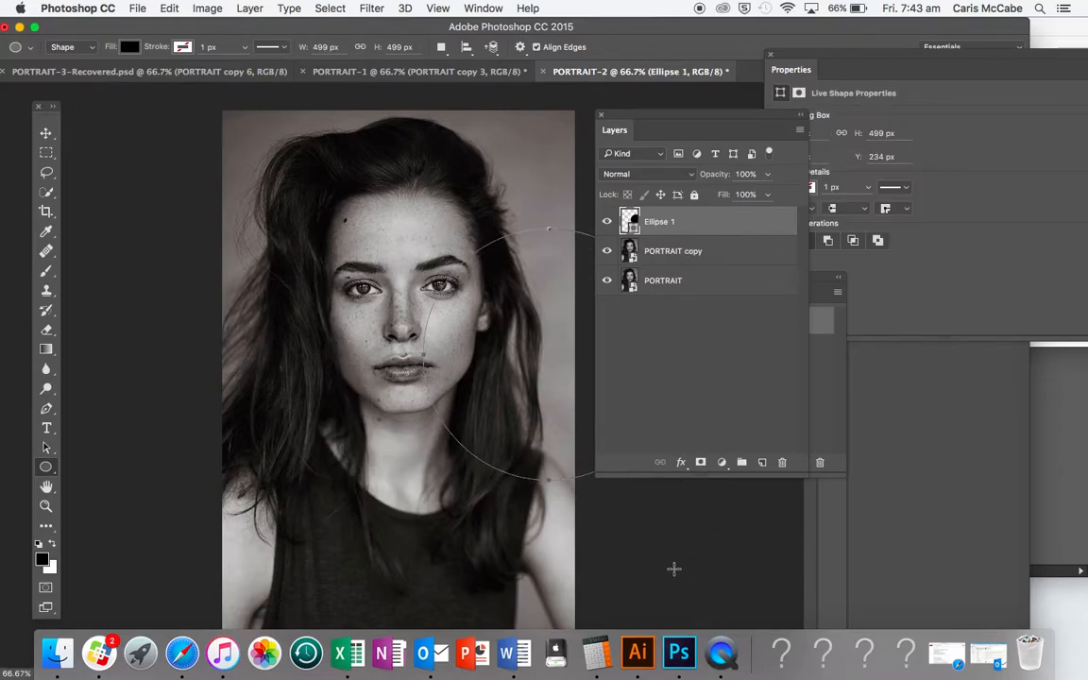
key("v")
left_click_drag(473, 299, 419, 219)
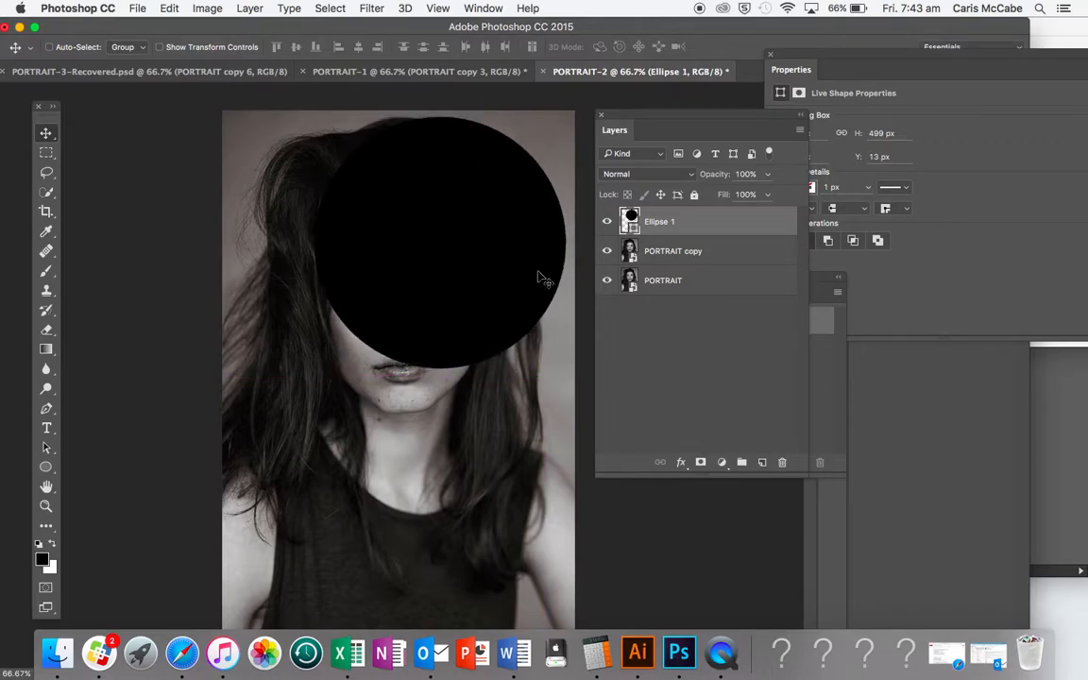
- Move the Properties panel beside the portrait so the circle's shape settings are fully accessible
left_click(911, 61)
left_click_drag(819, 50, 674, 64)
mouse_move(473, 303)
left_mouse_down()
mouse_move(486, 292)
mouse_move(473, 301)
left_mouse_up()
left_click_drag(686, 71, 650, 87)
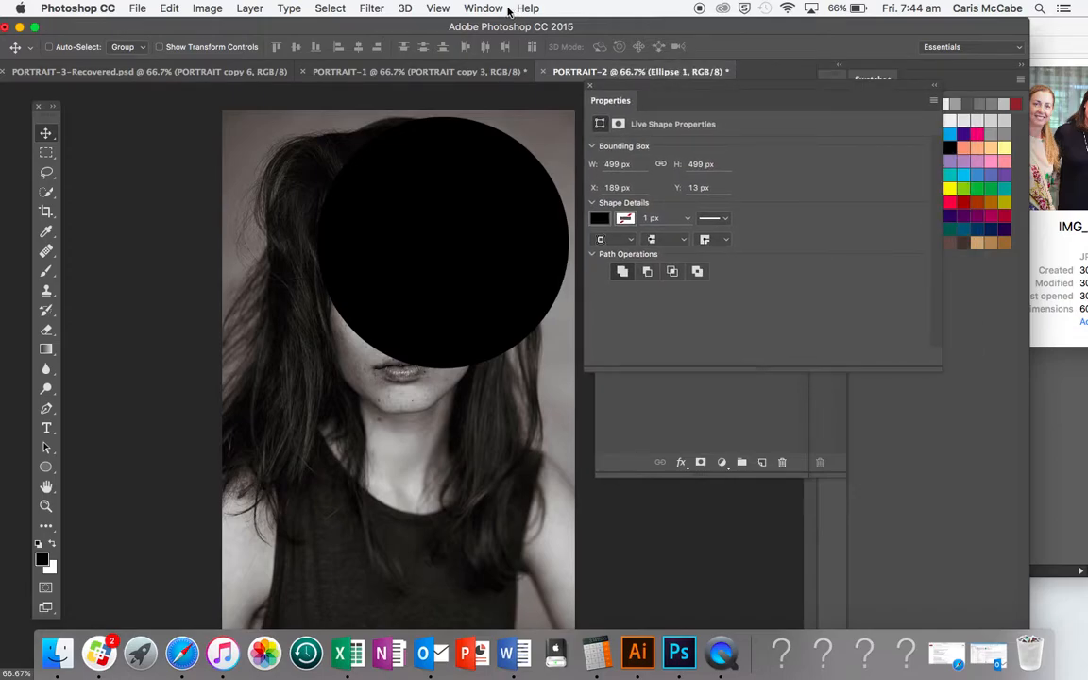
left_click(482, 8)
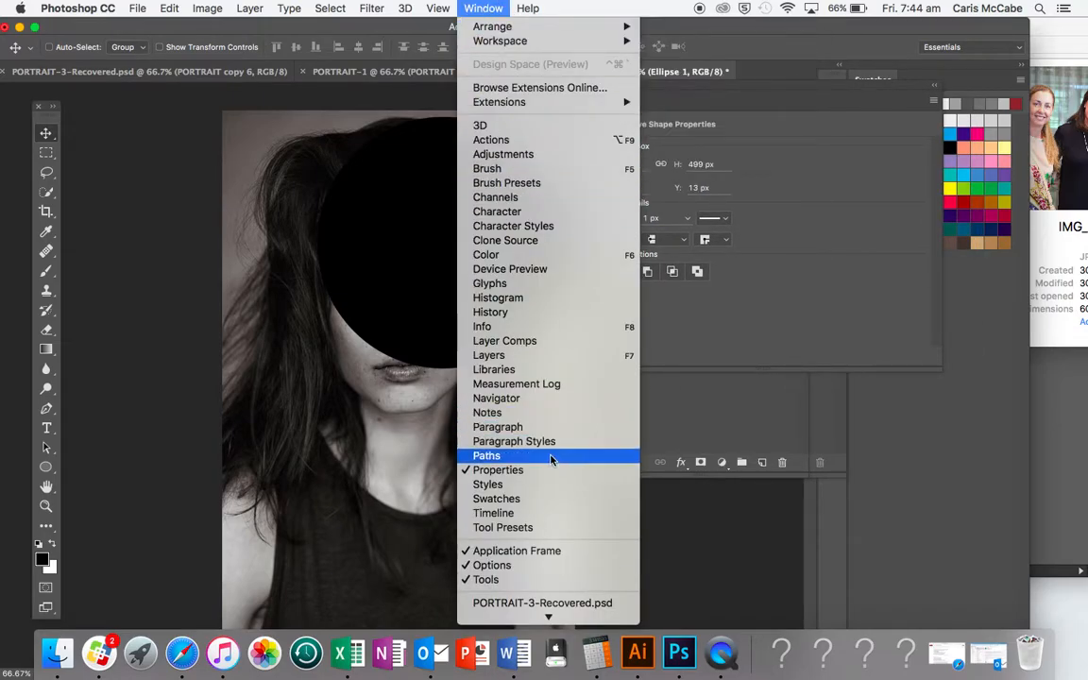
left_click(726, 156)
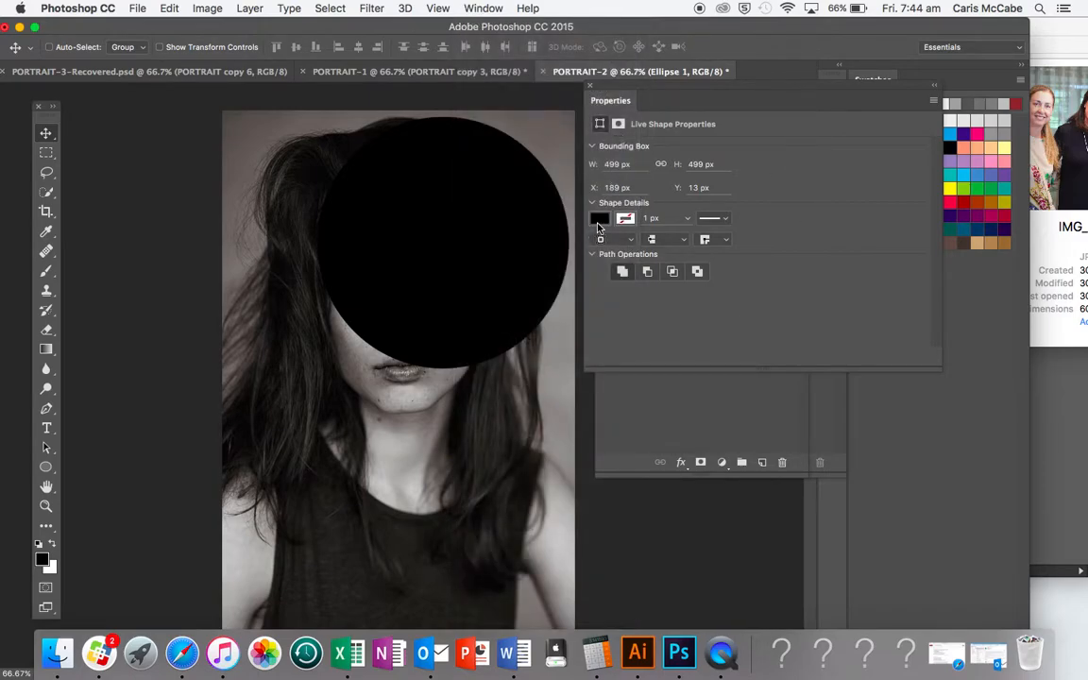
- Change the circle's fill to the custom red e50d0d
left_click(598, 219)
left_click(598, 219)
left_click(598, 219)
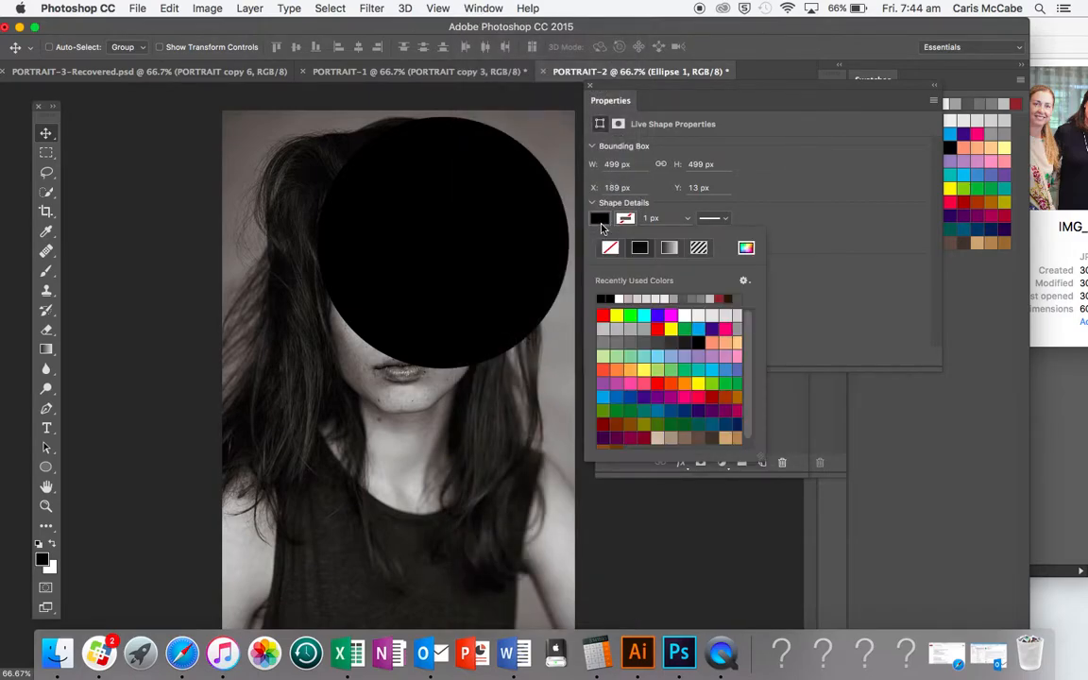
left_click(747, 251)
left_click(531, 182)
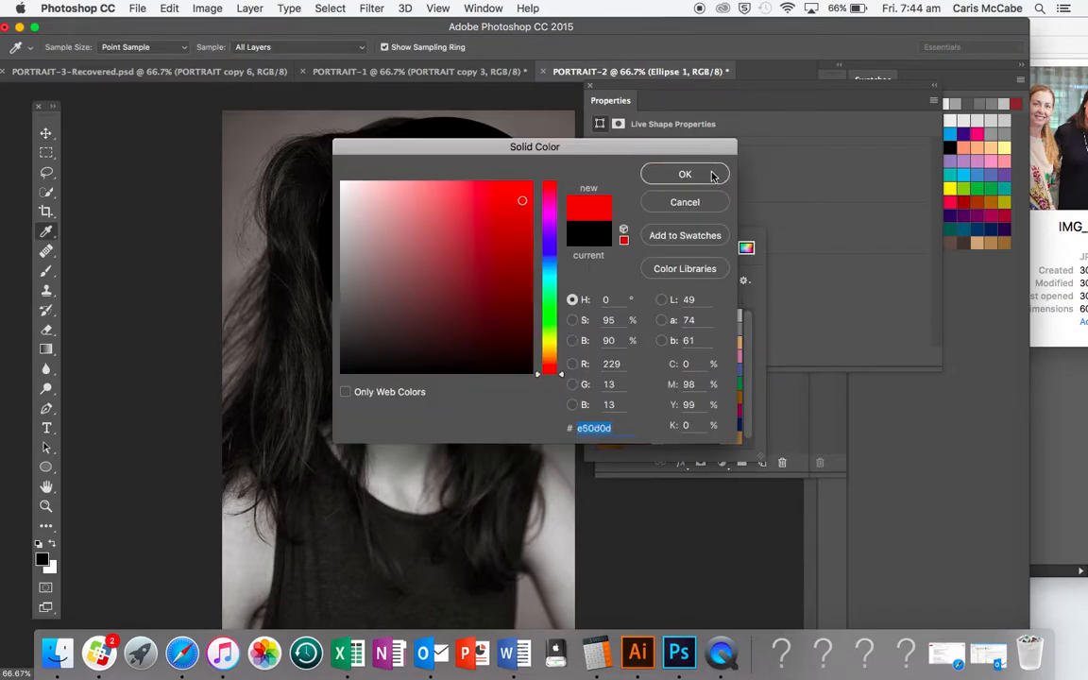
left_click(685, 173)
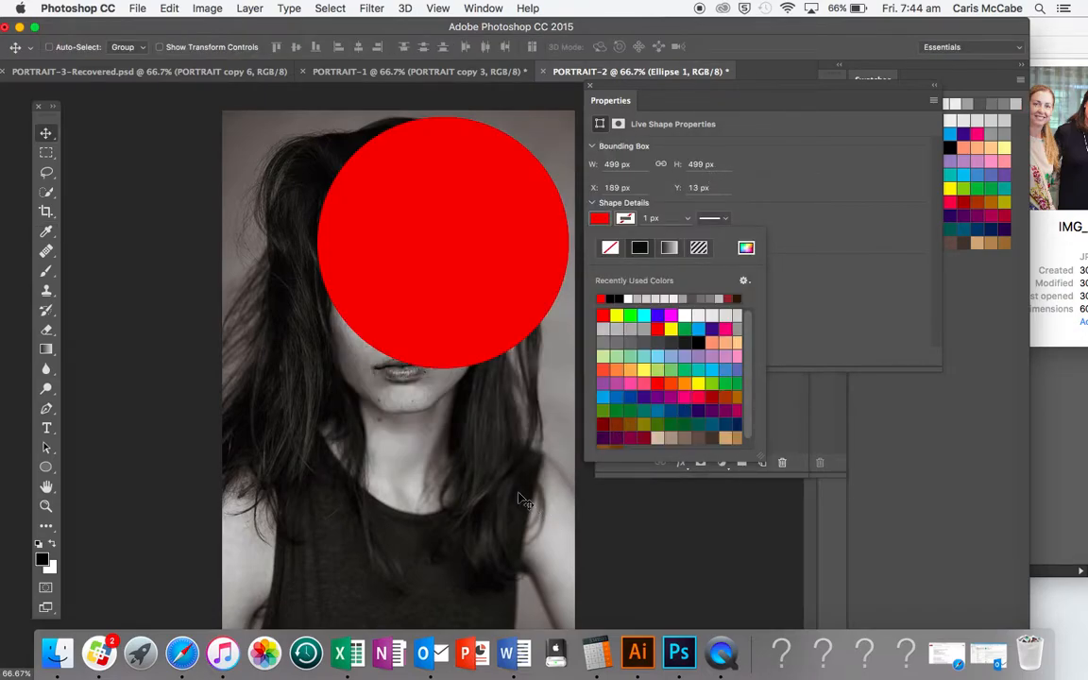
- Close the fill options and bring the Layers panel in front of the Properties panel
left_click(818, 131)
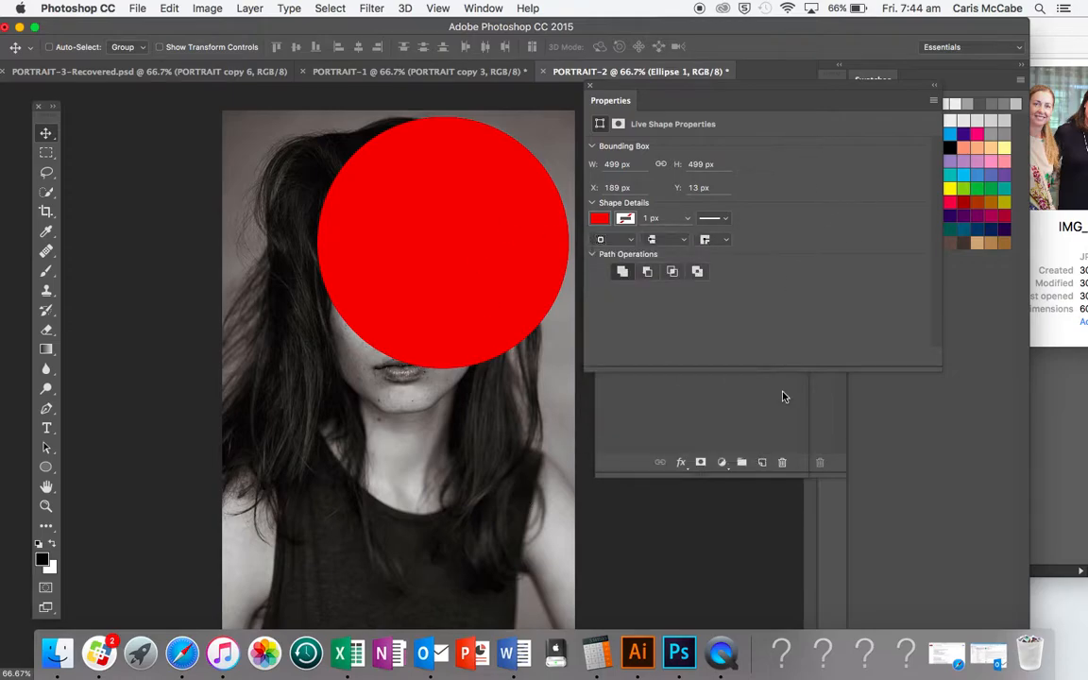
left_click(781, 400)
left_click_drag(682, 119, 672, 155)
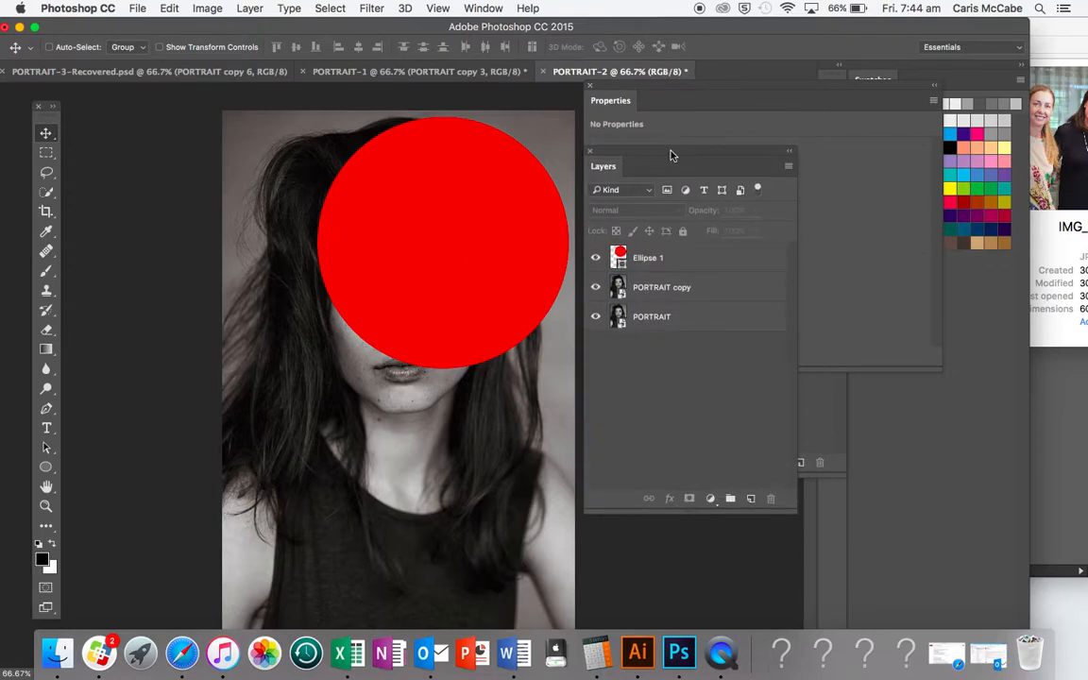
left_click(466, 8)
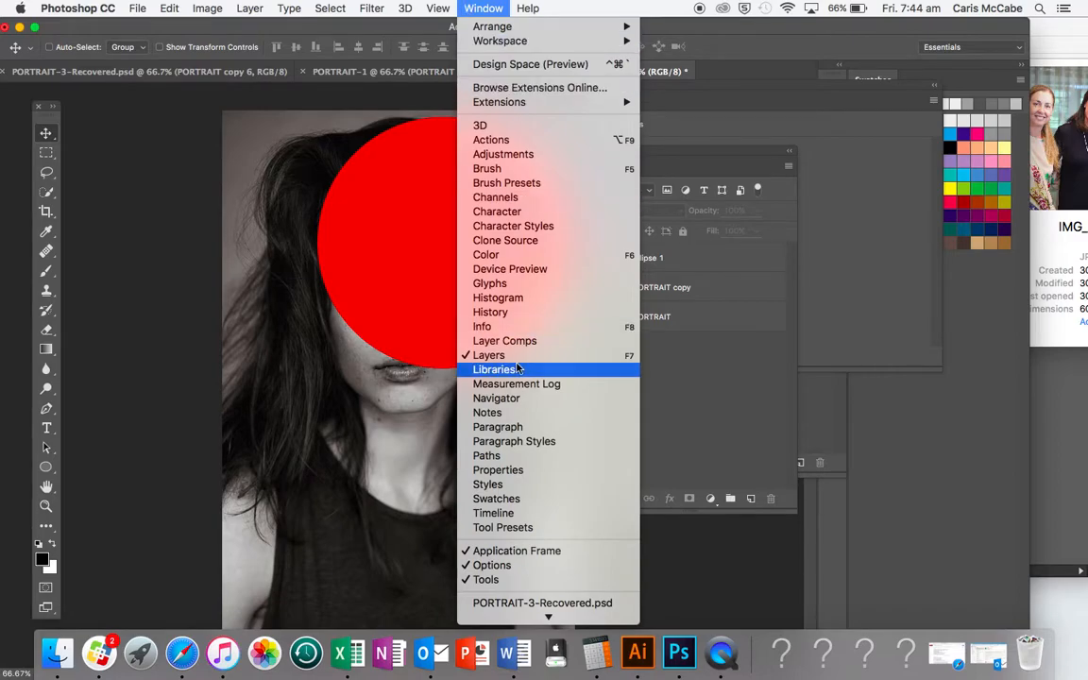
left_click(743, 385)
- Move the PORTRAIT copy layer above Ellipse 1 and clip it to the circle with a clipping mask
left_click_drag(670, 286, 659, 250)
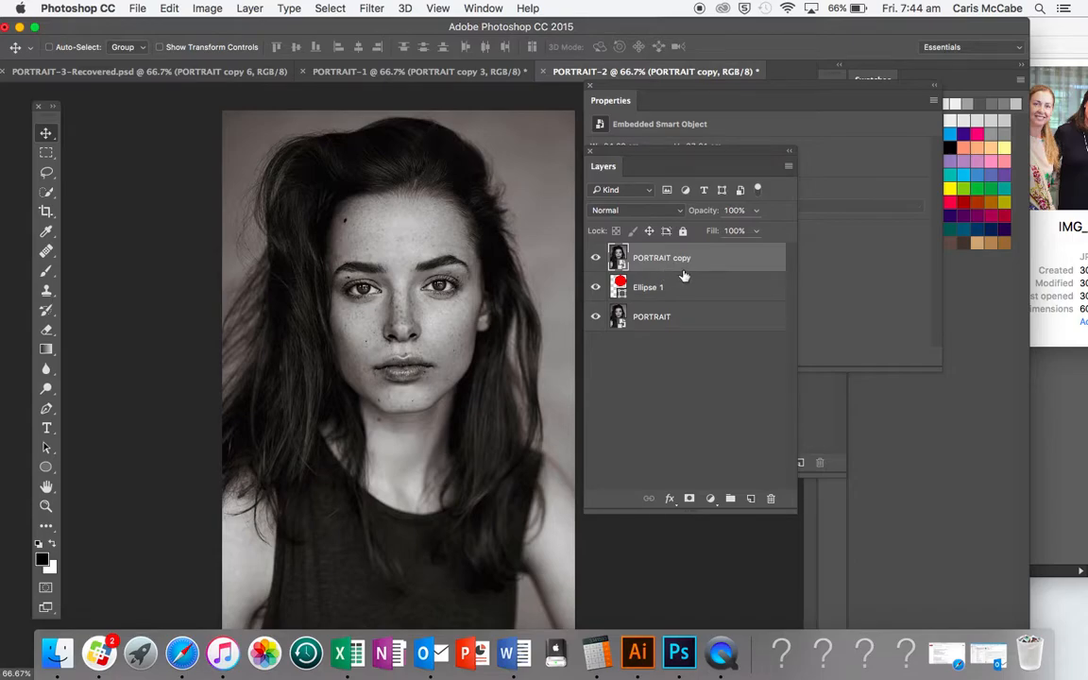
left_click_drag(684, 276, 718, 267)
left_click(710, 273, "alt")
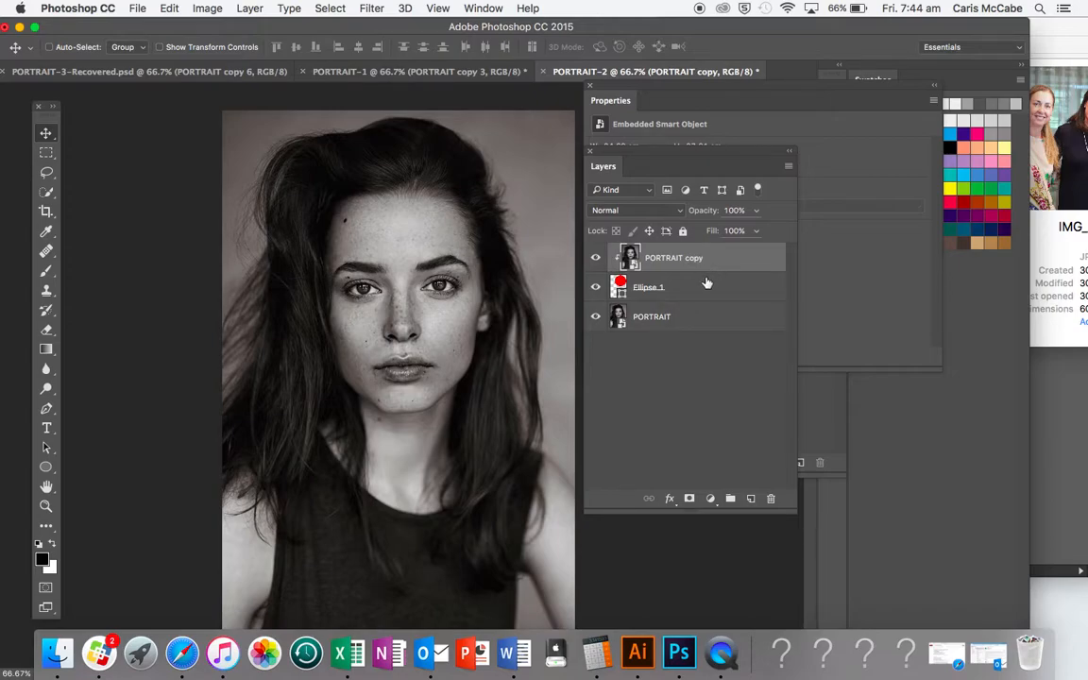
- Hide the PORTRAIT layer and shift the clipped PORTRAIT copy image down so the whole face sits inside the circle
left_click(597, 319)
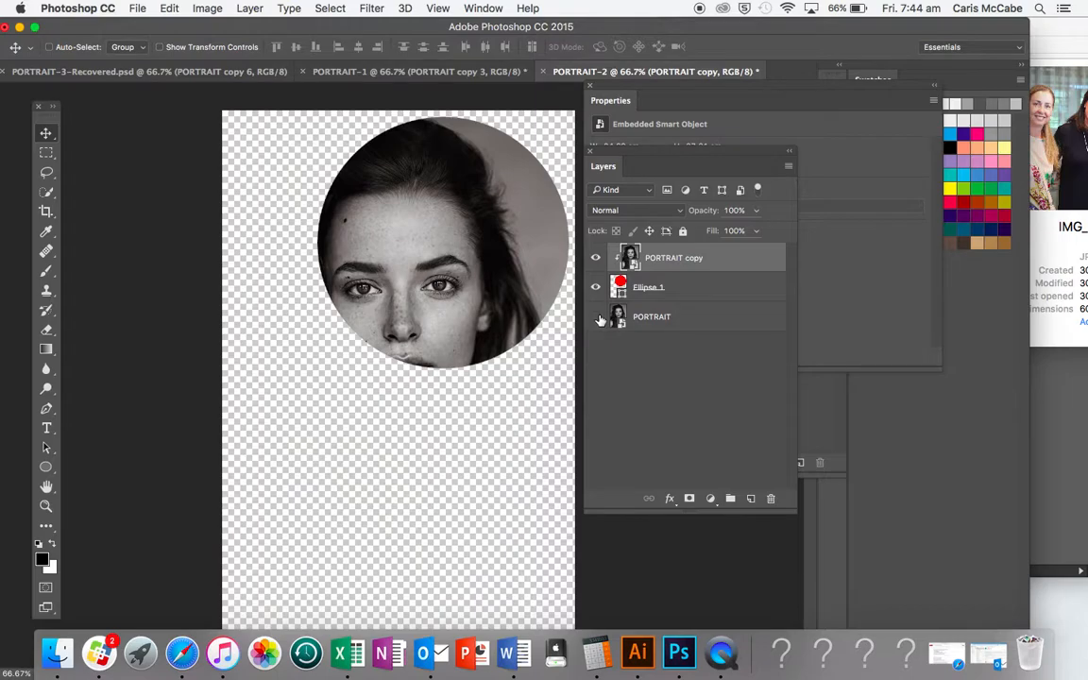
left_click(596, 319)
left_click(595, 319)
left_click_drag(464, 251, 479, 219)
- Enlarge the PORTRAIT copy image from its lower-right corner with Free Transform and reposition the face within the circle
key("super+t")
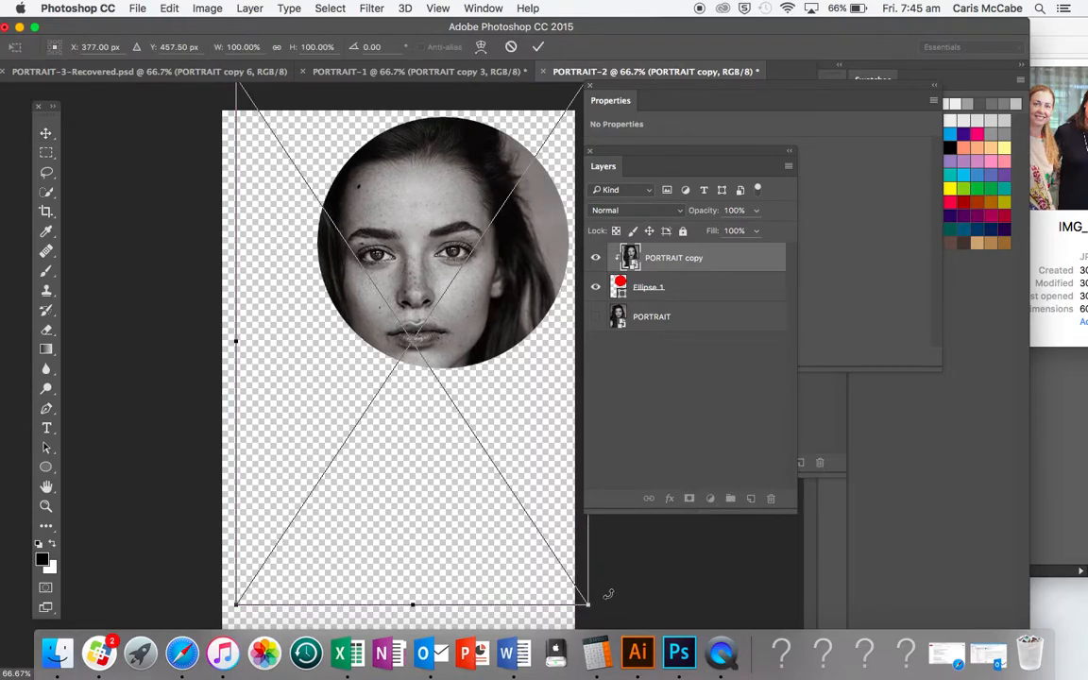
scroll(600, 618, "down", 5)
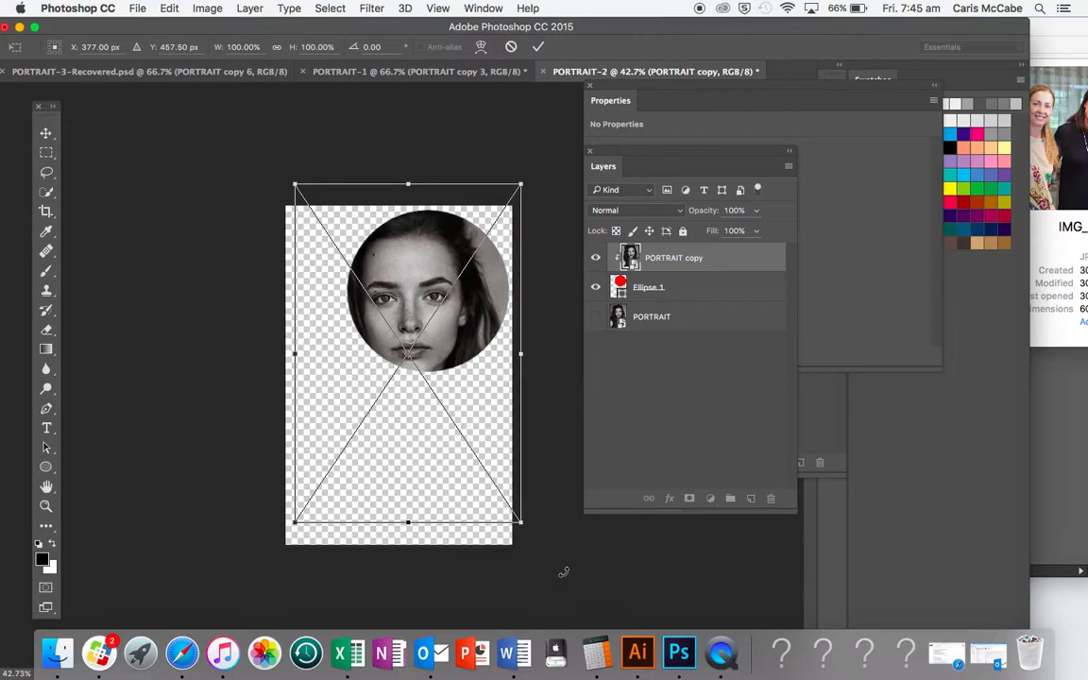
left_click_drag(520, 520, 558, 577)
left_click_drag(421, 425, 401, 404)
key("Return")
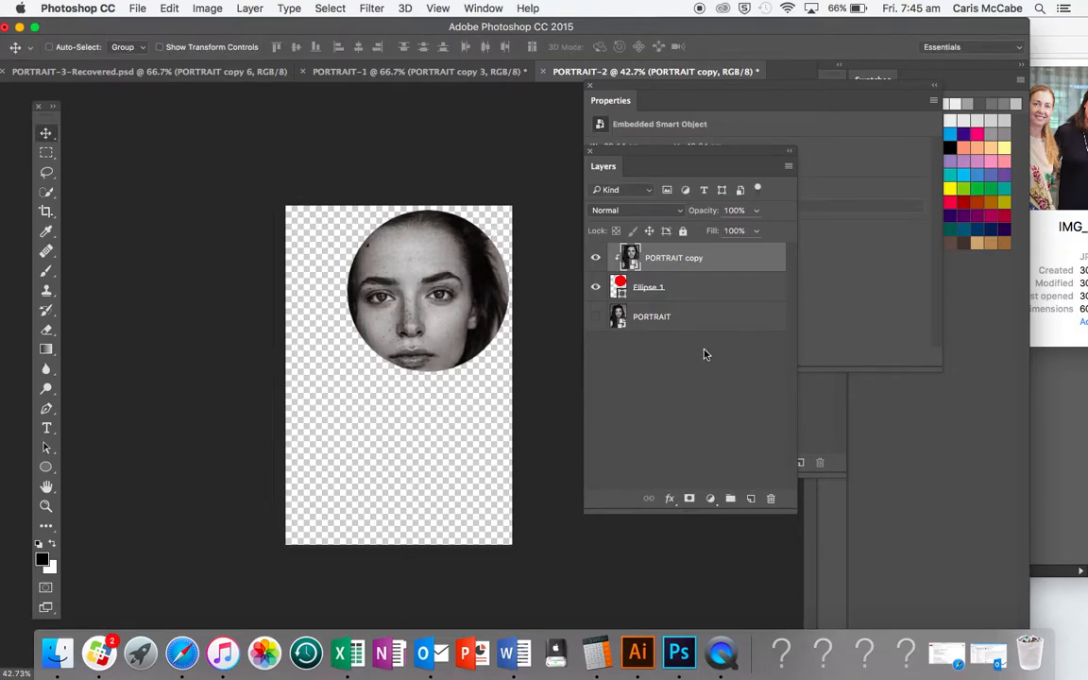
- Move the Ellipse 1 circle to the canvas's upper-right edge and show the PORTRAIT layer again
left_click(698, 292)
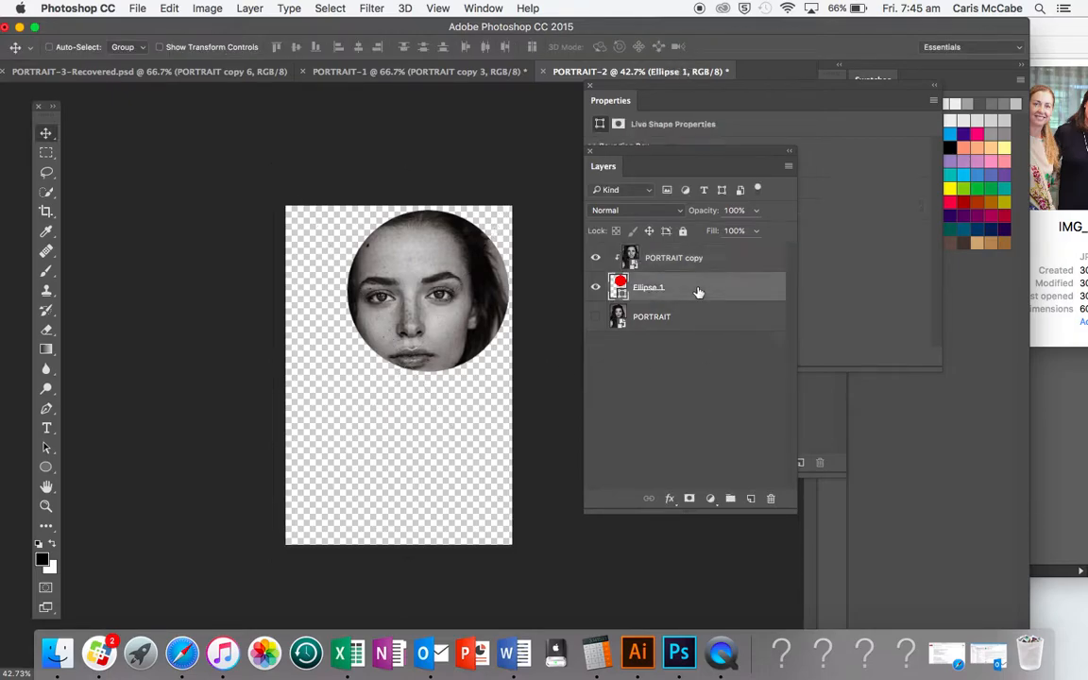
left_click_drag(420, 299, 475, 284)
left_click(614, 255)
left_click(596, 318)
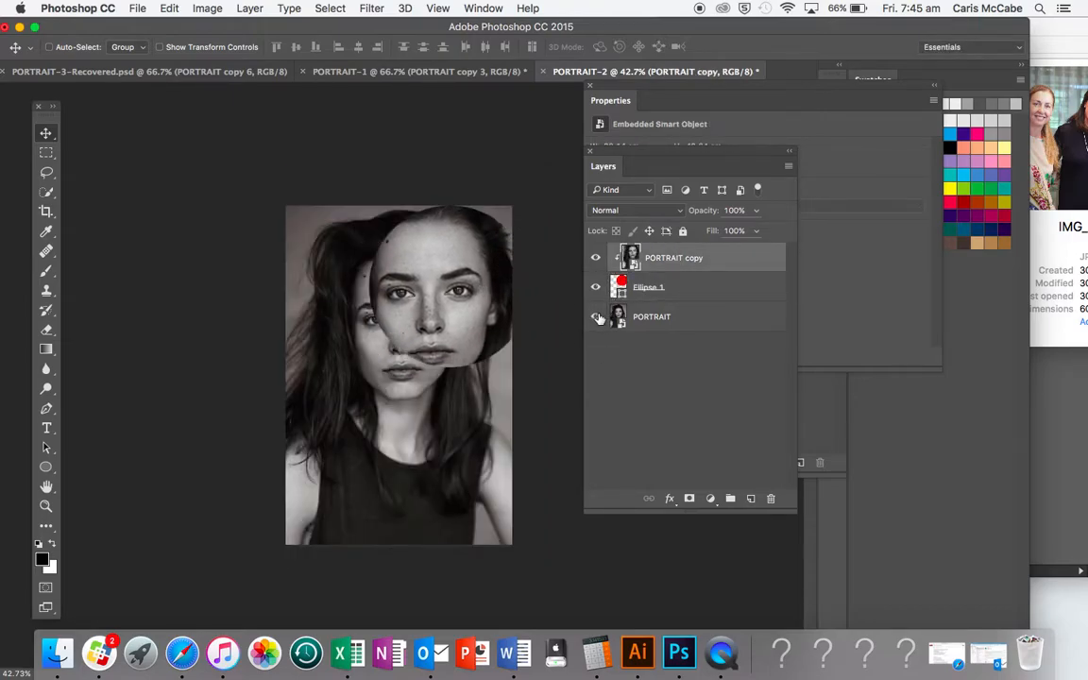
- Shift the PORTRAIT copy image slightly down and to the left inside the circle, using the PORTRAIT-3 document as reference
scroll(501, 361, "down", 2)
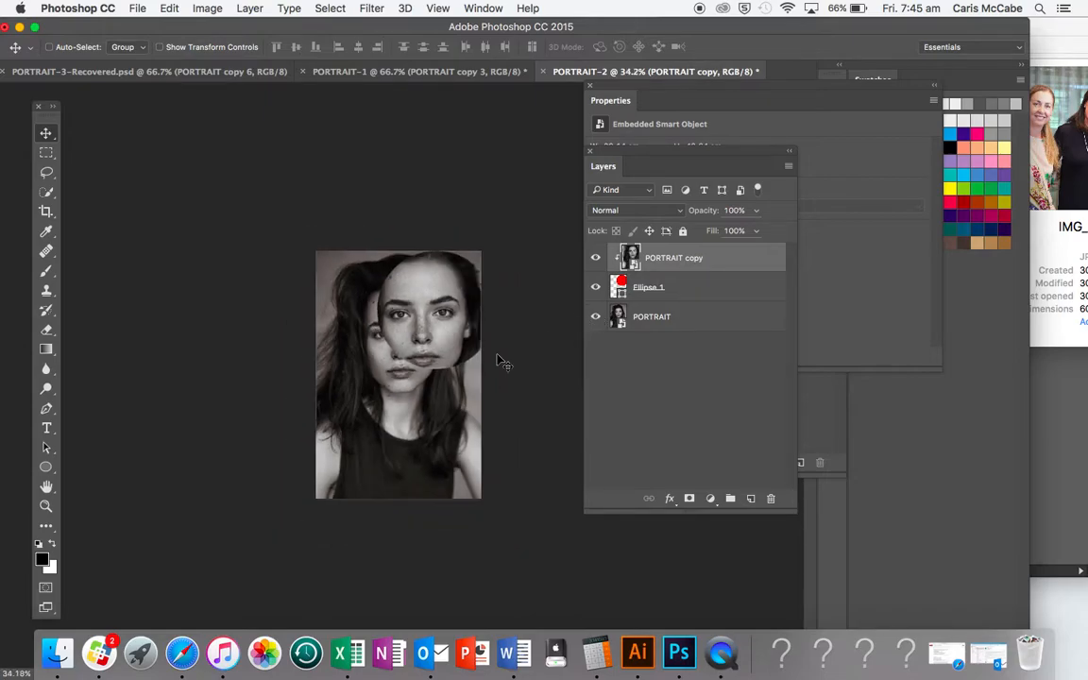
scroll(500, 361, "up", 5)
scroll(501, 361, "down", 1)
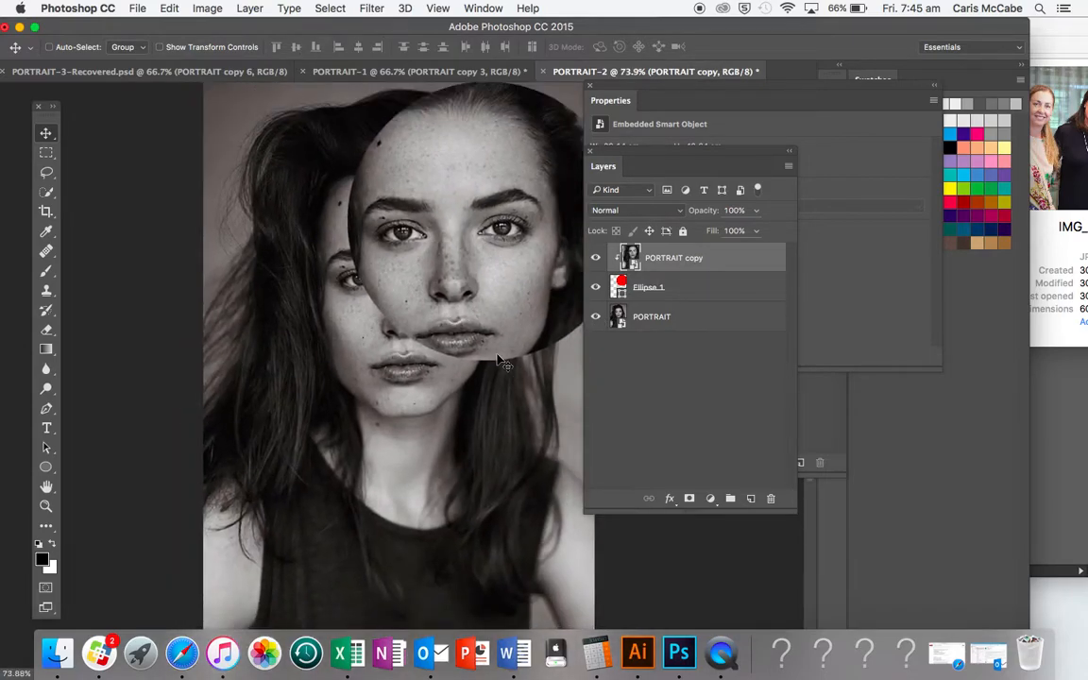
scroll(501, 360, "down", 3)
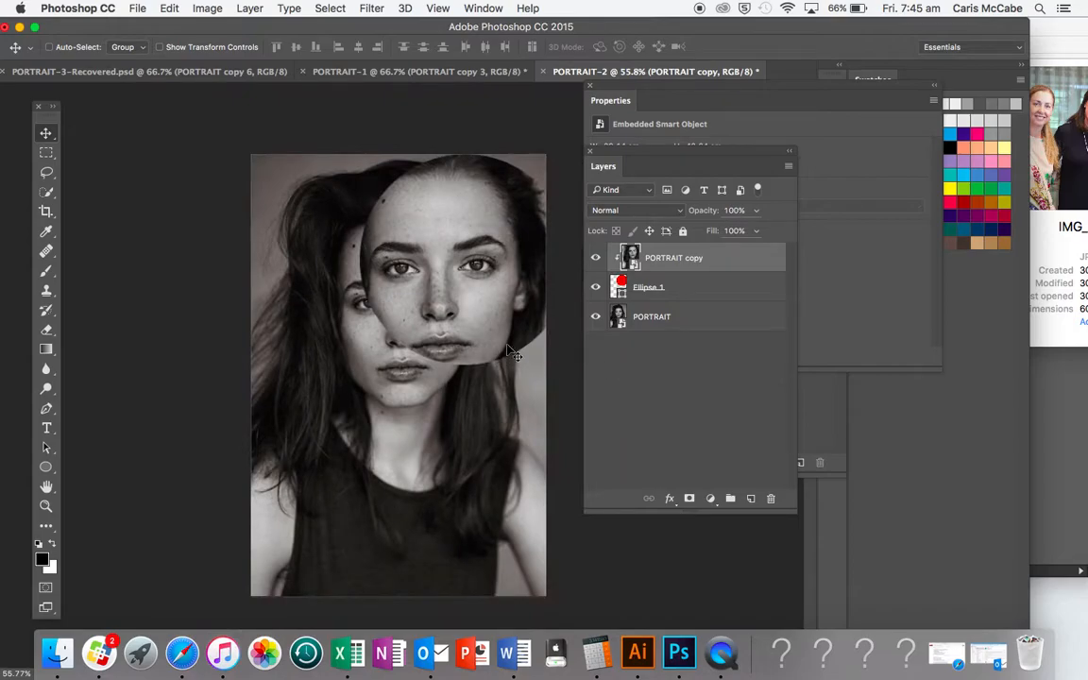
left_click(171, 70)
left_click(661, 72)
mouse_move(464, 310)
left_mouse_down()
mouse_move(444, 339)
mouse_move(449, 326)
left_mouse_up()
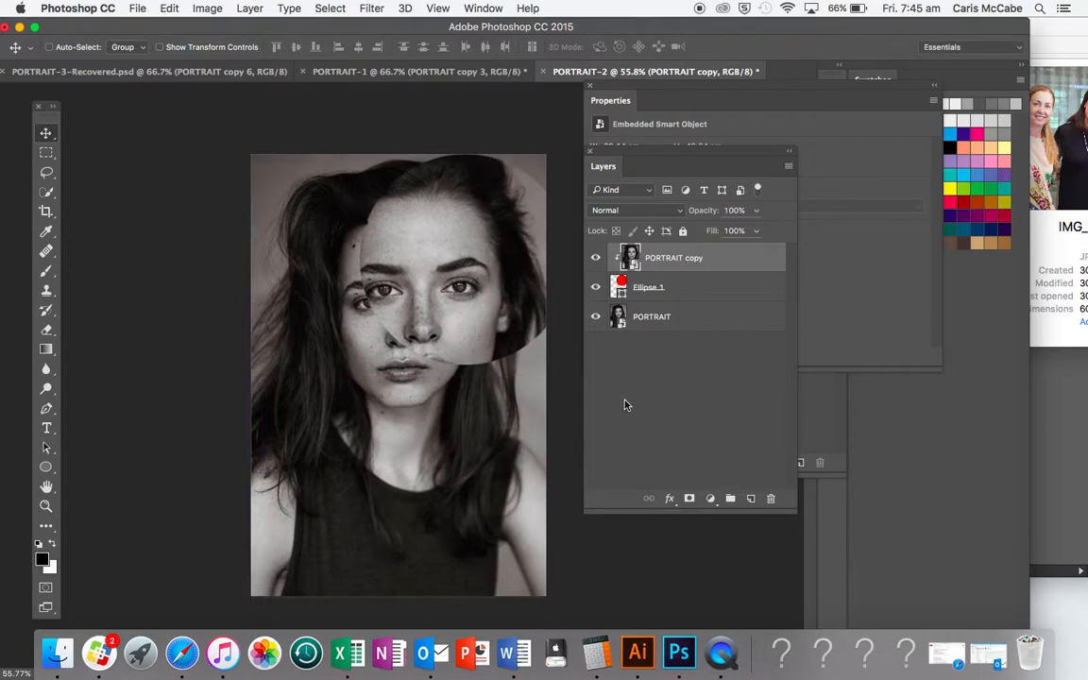
- Duplicate the PORTRAIT layer and draw a black rectangle about 390 × 622 px above the duplicate, over the portrait's lower left area
left_click(664, 318)
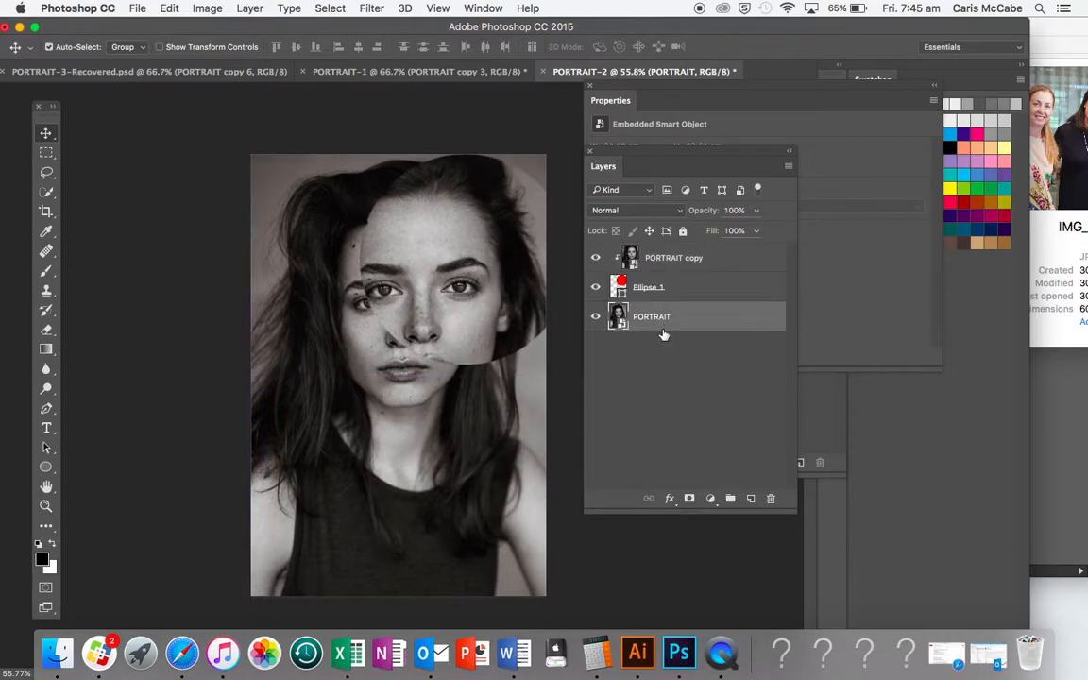
key("super+j")
left_click(711, 349)
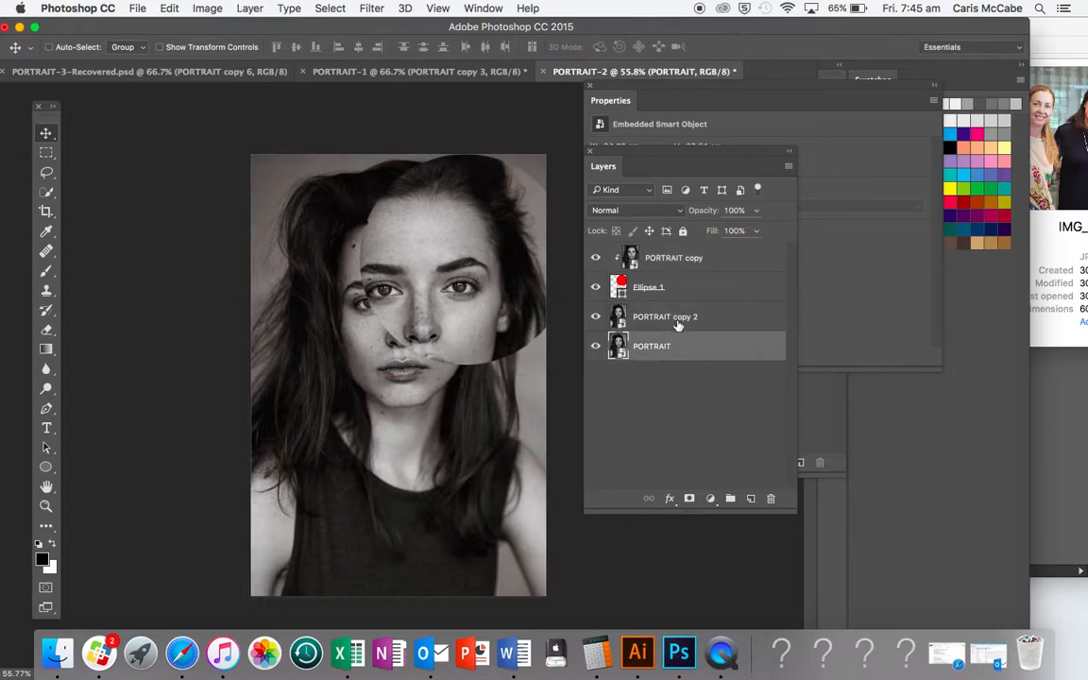
left_click(640, 317)
left_click_drag(45, 467, 103, 466)
left_click_drag(274, 288, 434, 548)
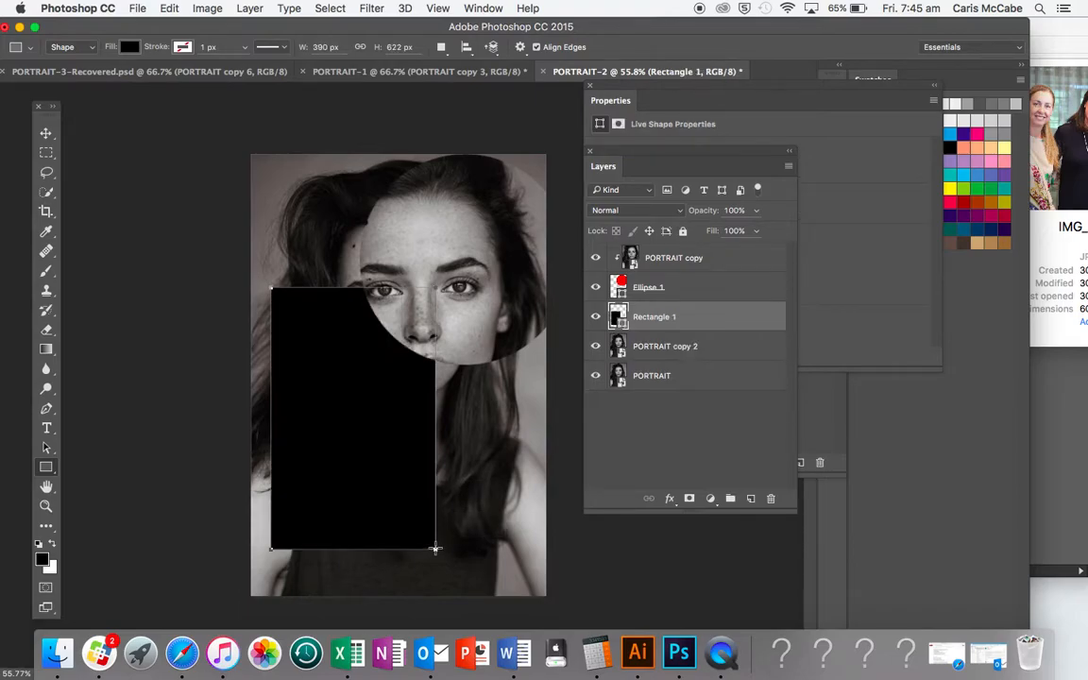
- Move the PORTRAIT copy 2 layer above Rectangle 1 and clip it to the rectangle with a clipping mask
key("v")
left_click_drag(680, 348, 707, 331)
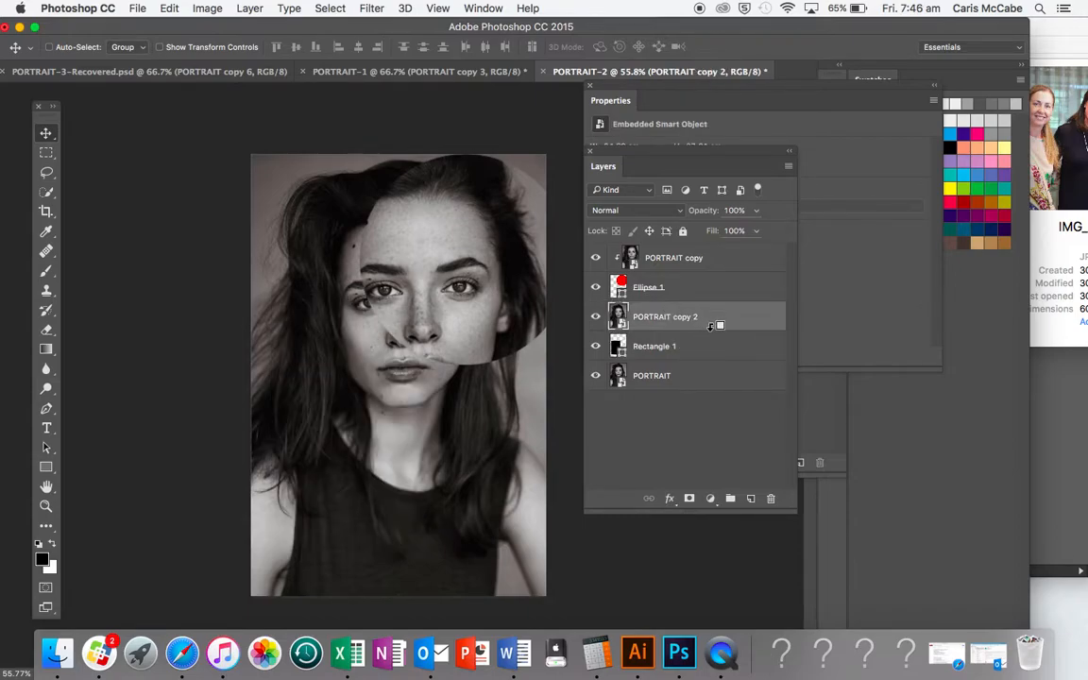
left_click(710, 325, "alt")
- Hide the PORTRAIT layer and shift the PORTRAIT copy 2 image down and slightly left inside the rectangle
left_click(596, 377)
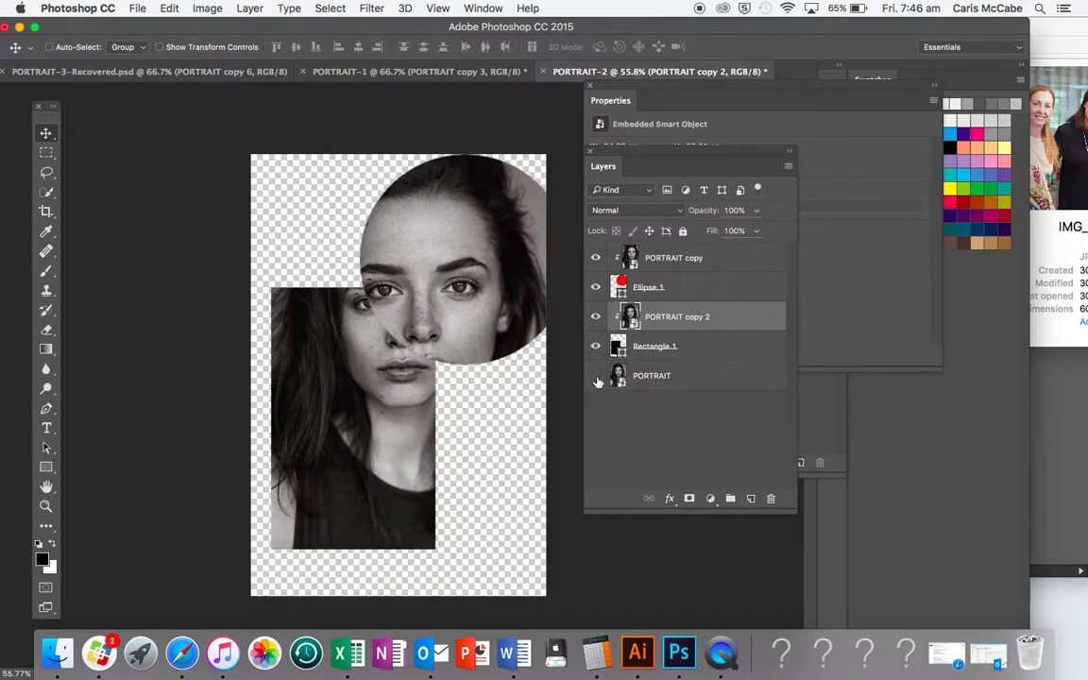
left_click(596, 377)
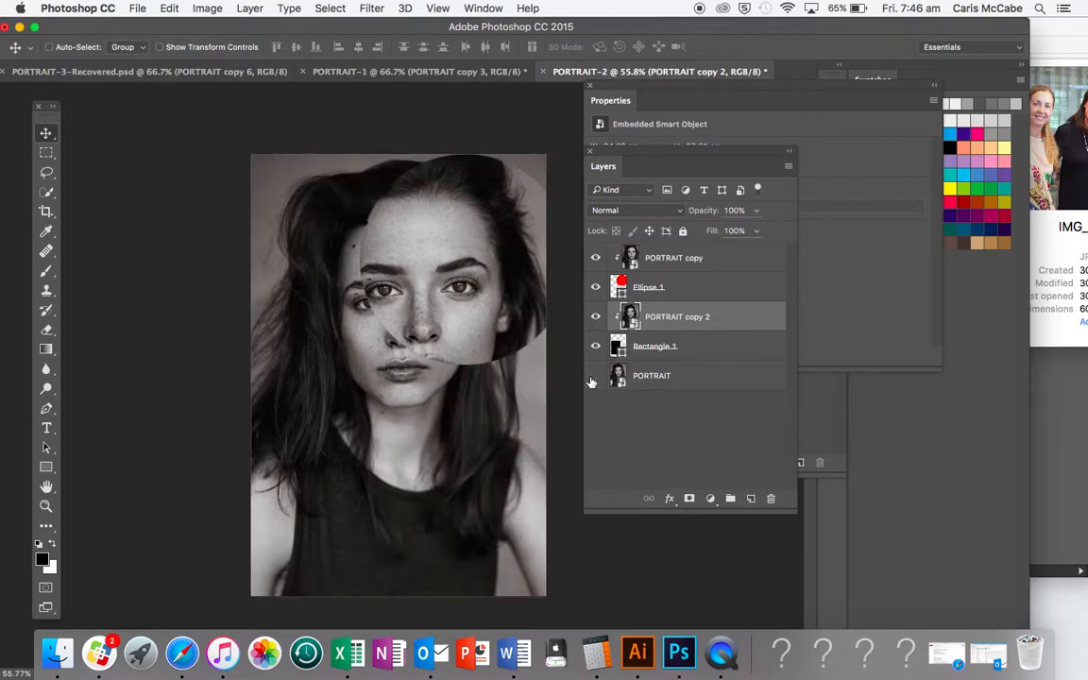
left_click(593, 377)
left_click(595, 347)
left_click(596, 347)
left_click_drag(357, 372, 360, 433)
- Enlarge the PORTRAIT copy 2 image from its lower-right corner with Free Transform and show the PORTRAIT layer again
key("super+t")
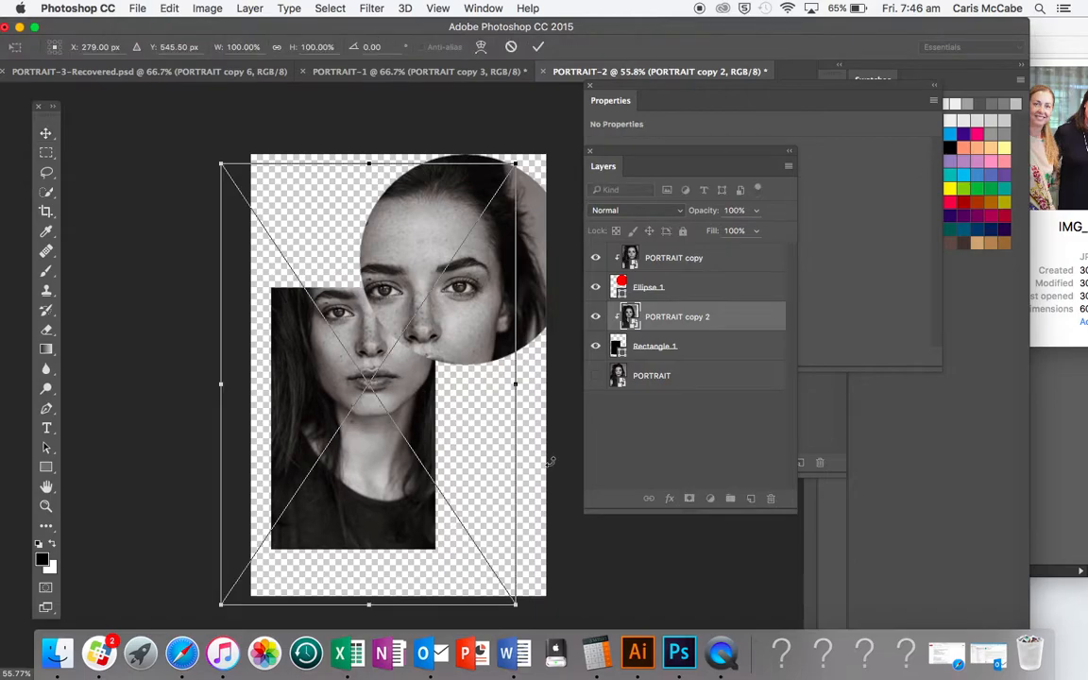
key("super+minus")
left_click_drag(473, 518, 510, 564)
key("Return")
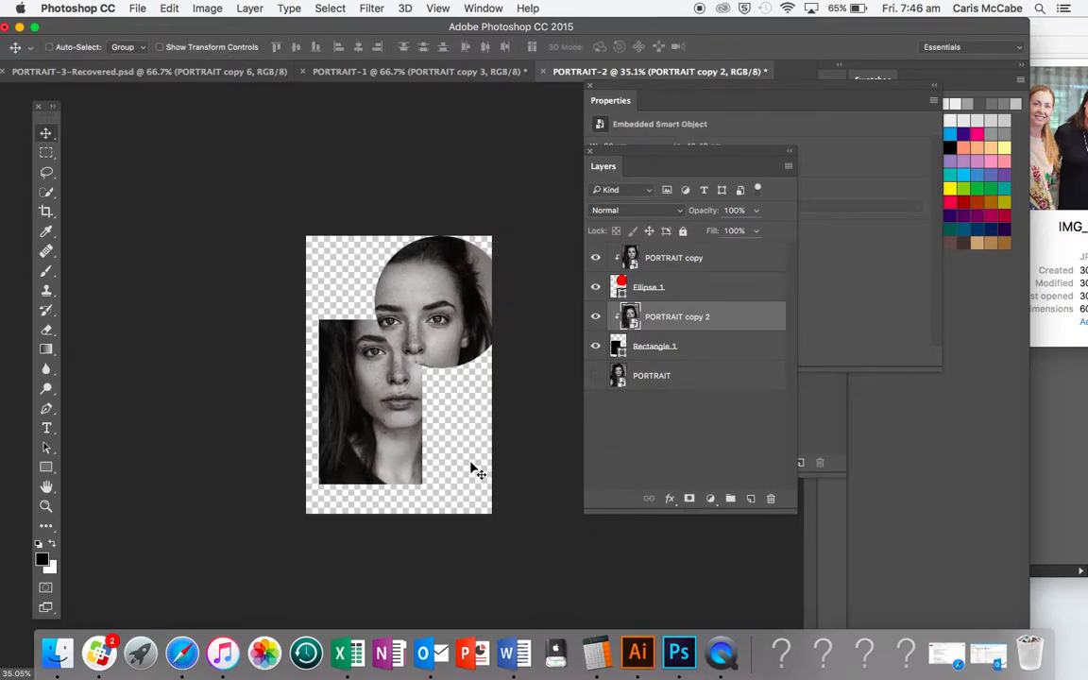
left_click(595, 375)
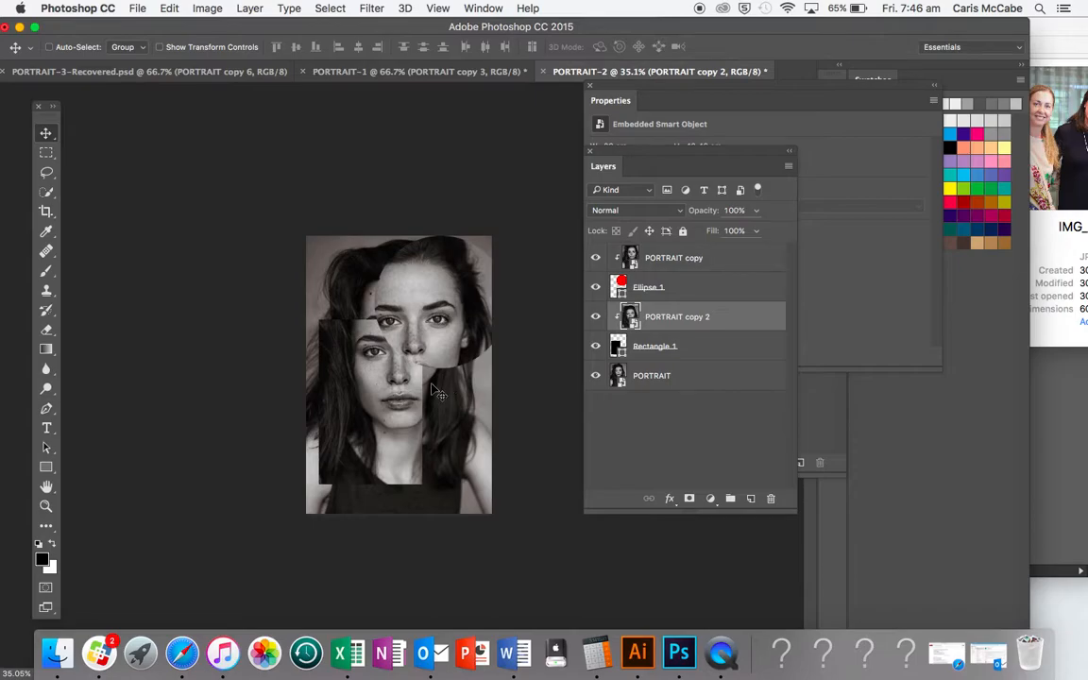
scroll(387, 343, "up", 5)
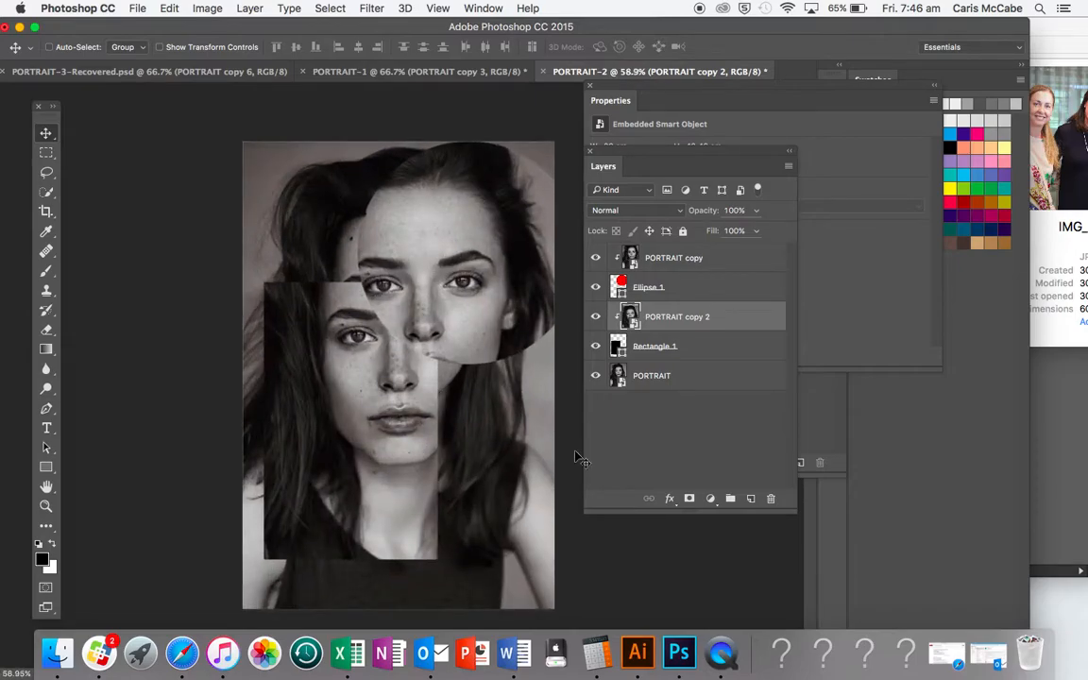
- Duplicate the PORTRAIT layer again and draw a black circle about 385 px in diameter above the duplicate, near the lower-right corner
left_click(694, 377)
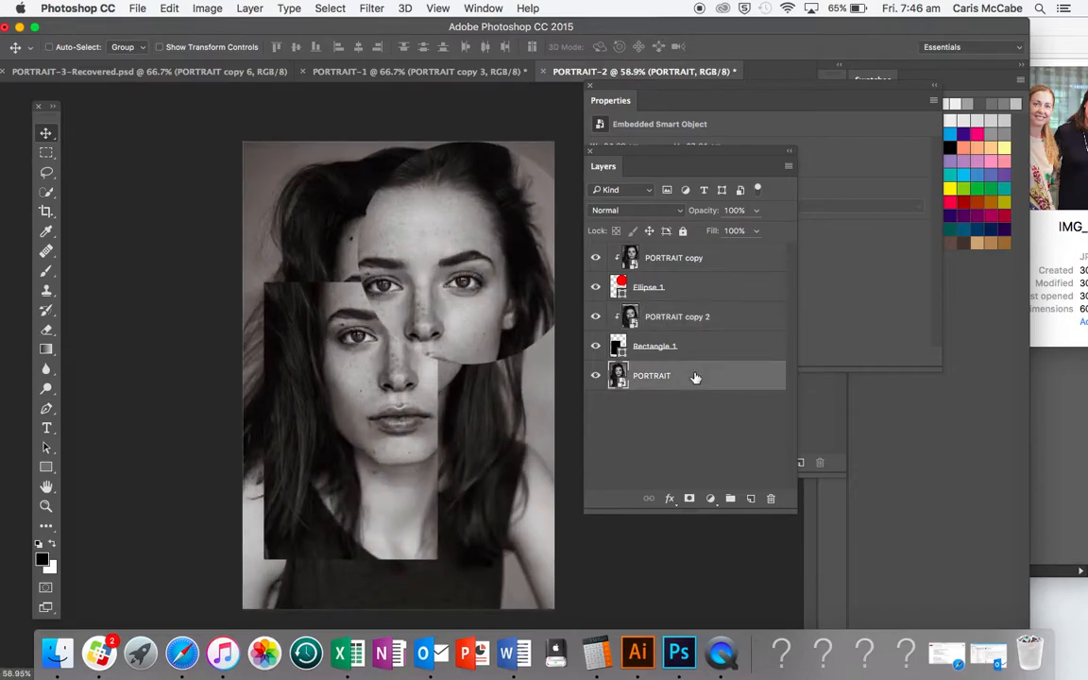
key("super+j")
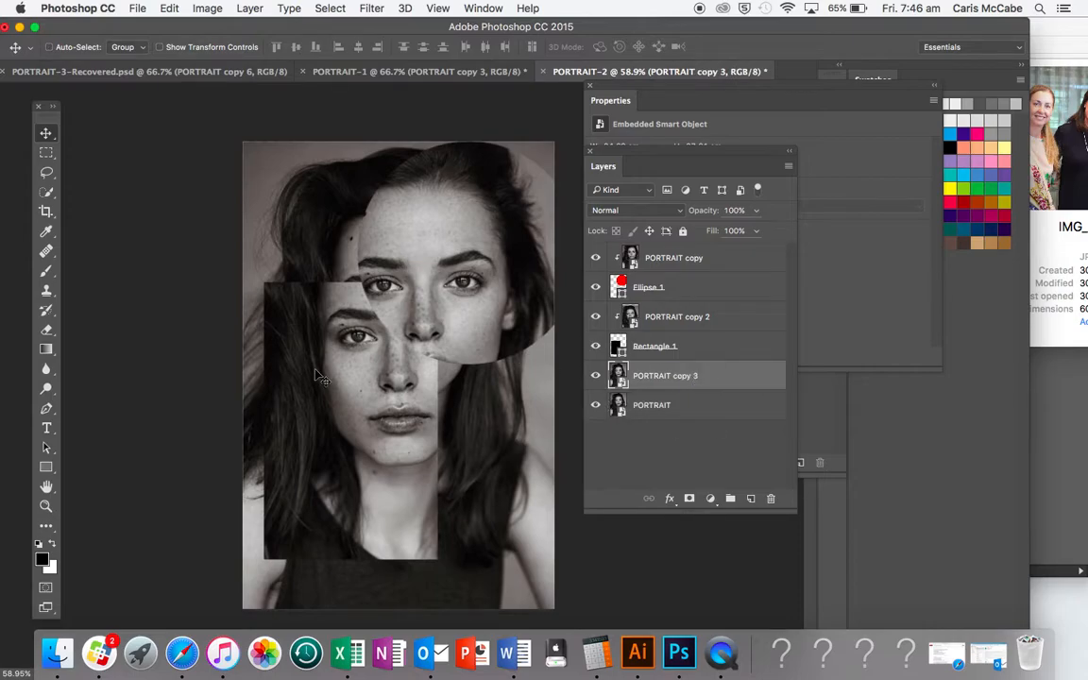
left_click_drag(45, 466, 87, 490)
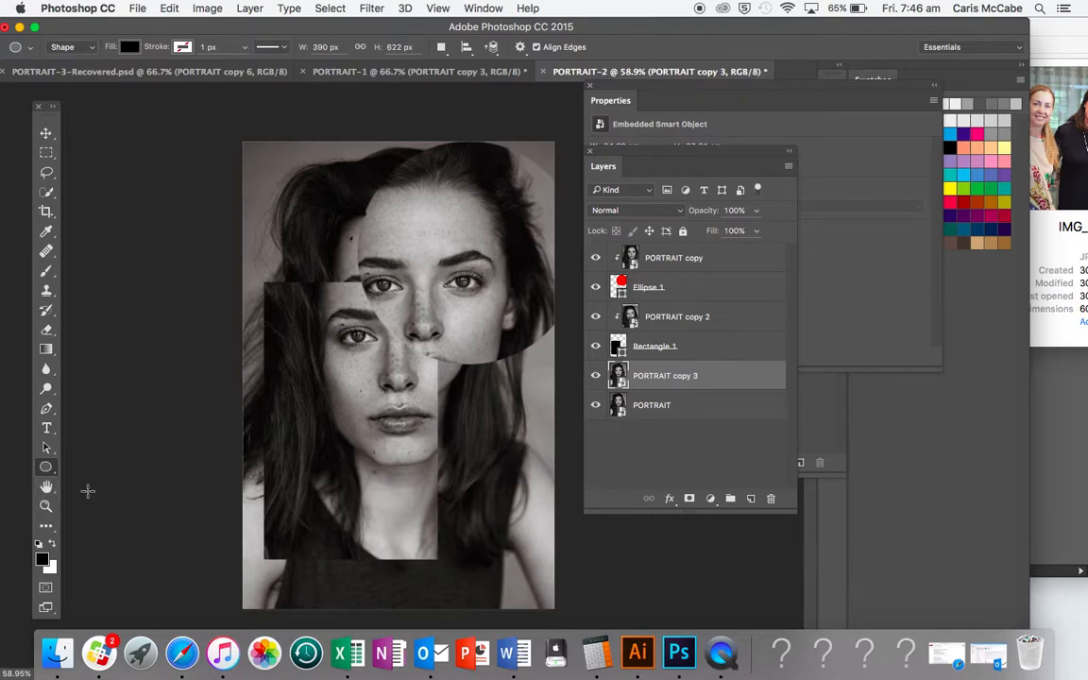
left_click_drag(437, 461, 584, 554)
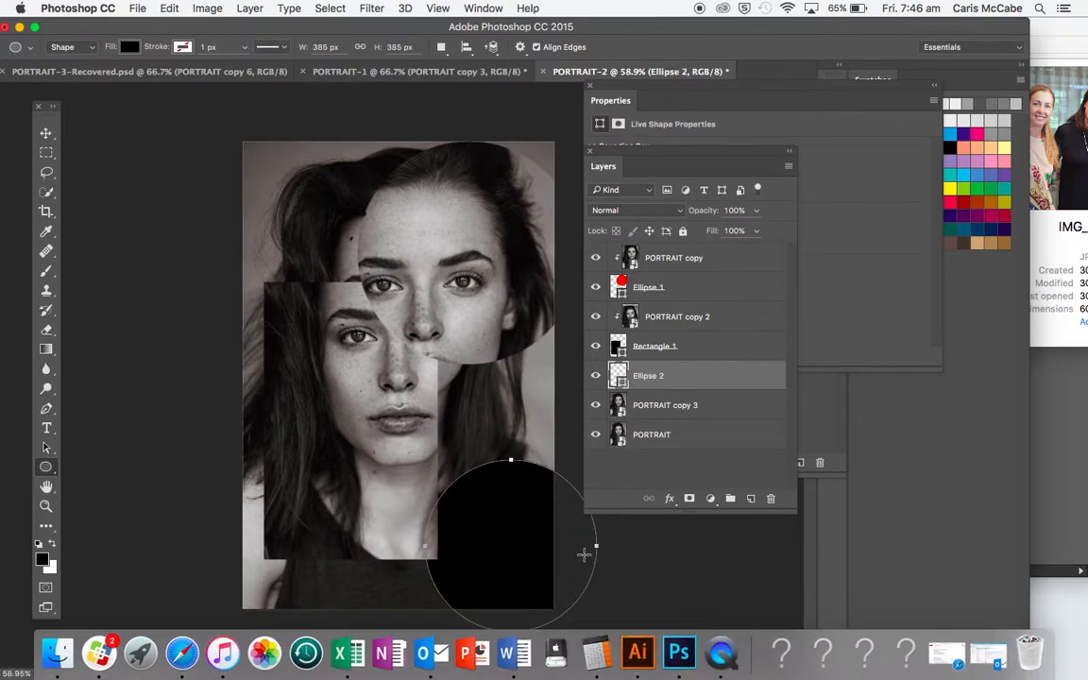
- Move the new circle up and left so it sits directly below Ellipse 1 at the canvas's right edge
key("v")
left_click_drag(529, 520, 478, 418)
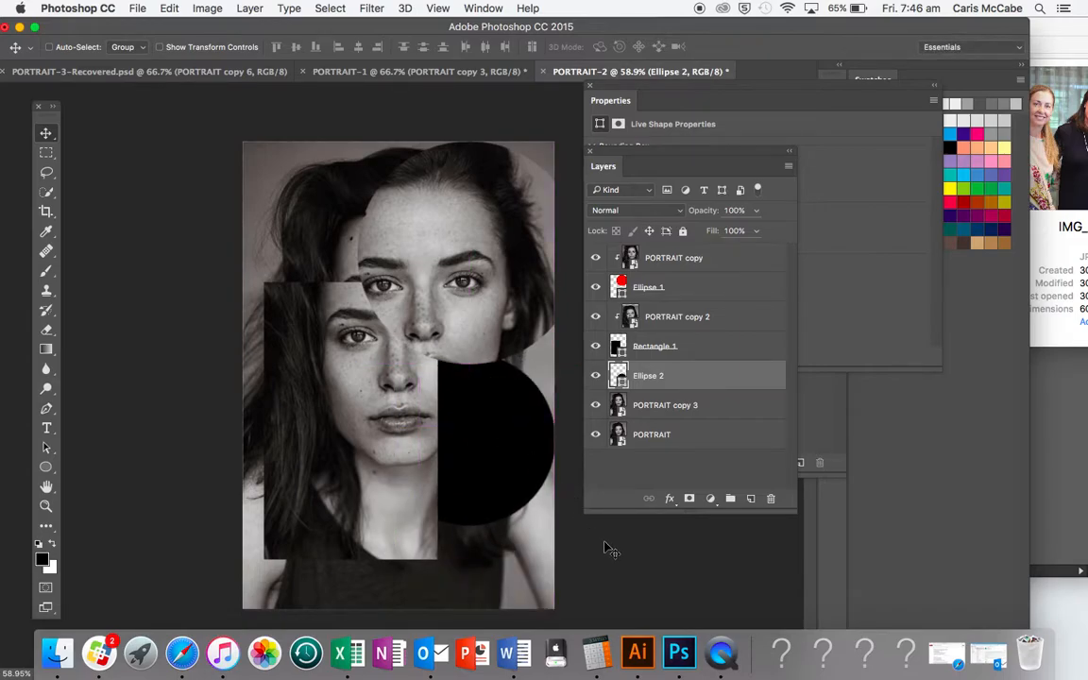
left_click_drag(552, 495, 477, 401)
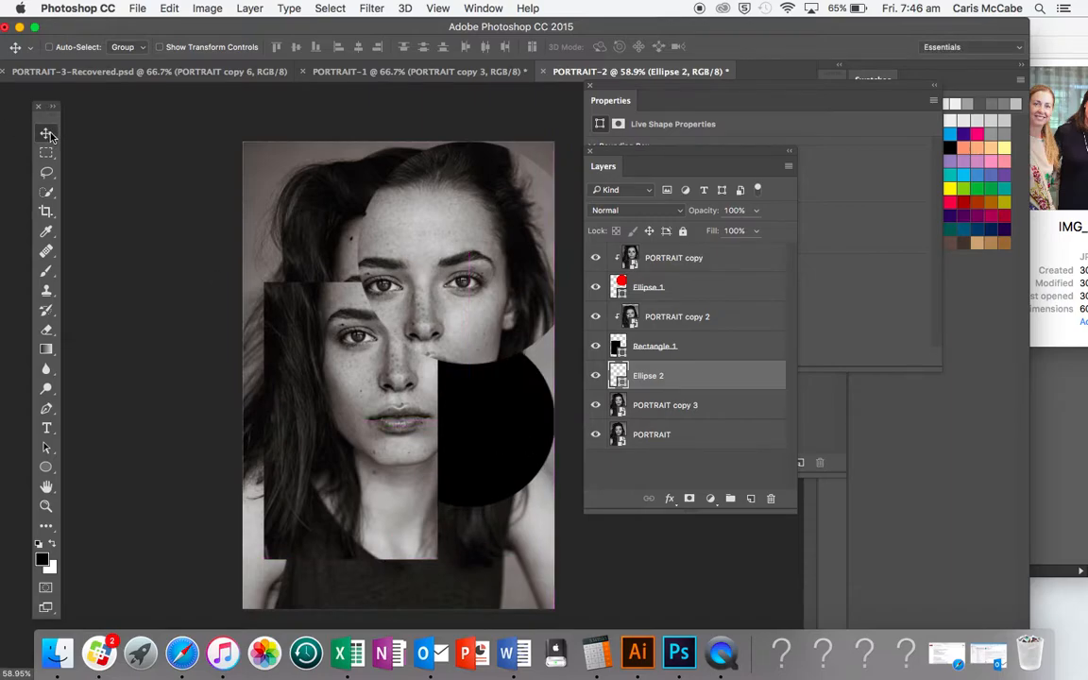
mouse_move(485, 406)
left_mouse_down()
mouse_move(469, 444)
mouse_move(485, 420)
left_mouse_up()
- Move the PORTRAIT copy 3 layer above Ellipse 2, clip it to that circle, and hide the PORTRAIT layer
left_click_drag(674, 404, 703, 381)
left_click(709, 384, "alt")
left_click(595, 434)
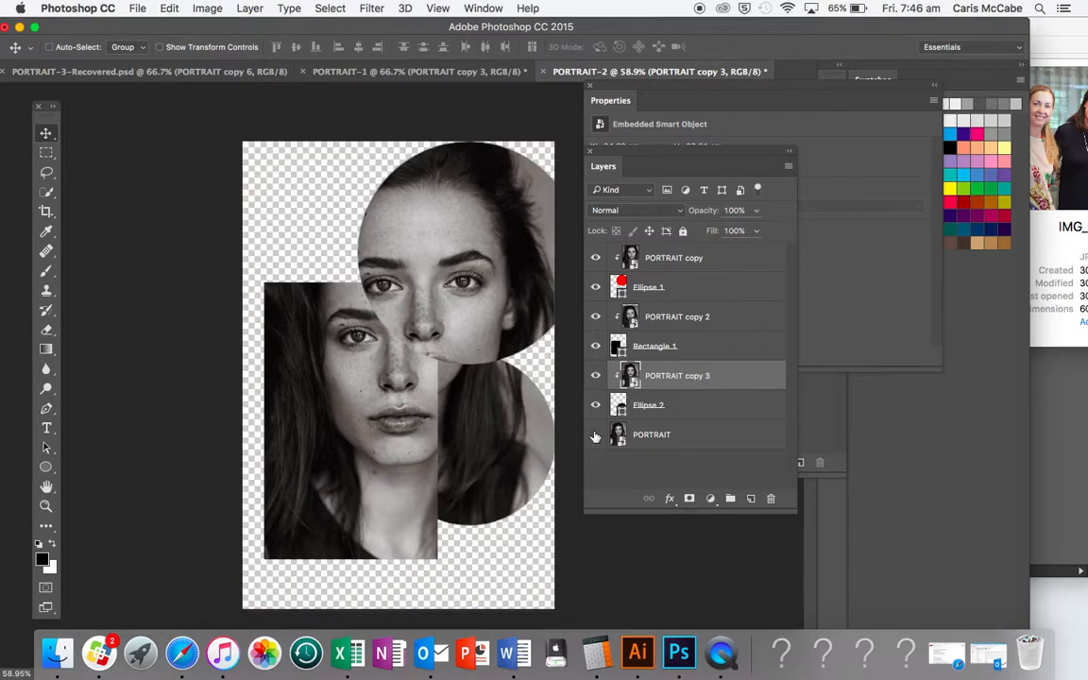
- Shift the PORTRAIT copy 3 image down and right inside the lower circle, and slightly enlarge Ellipse 2 with Free Transform
left_click_drag(463, 373, 484, 424)
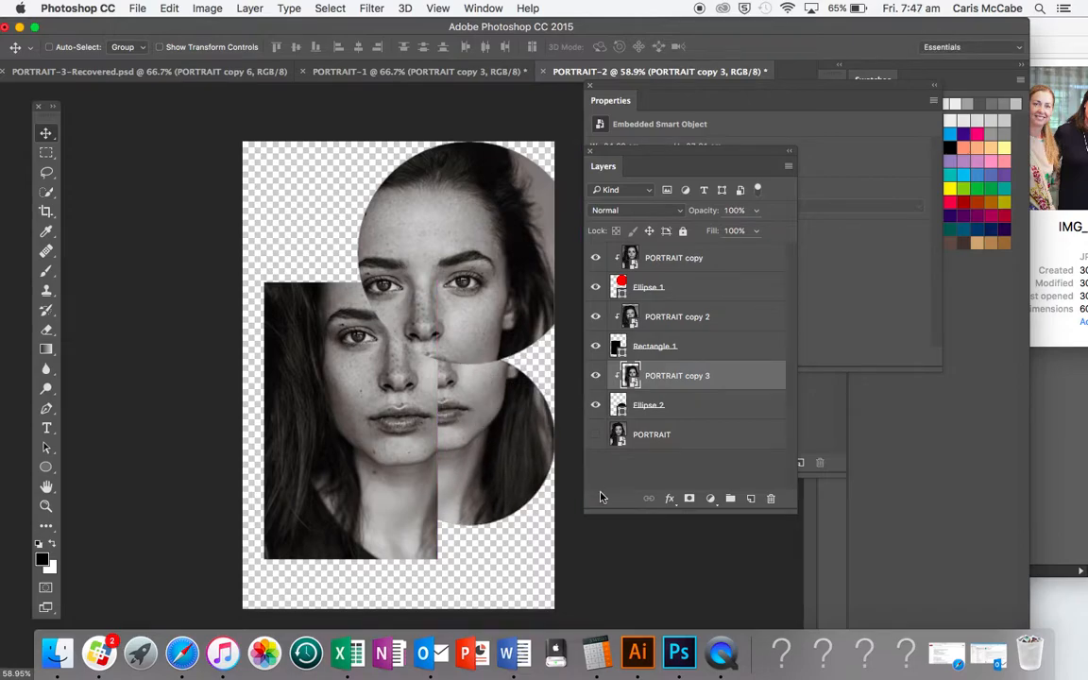
left_click(661, 409)
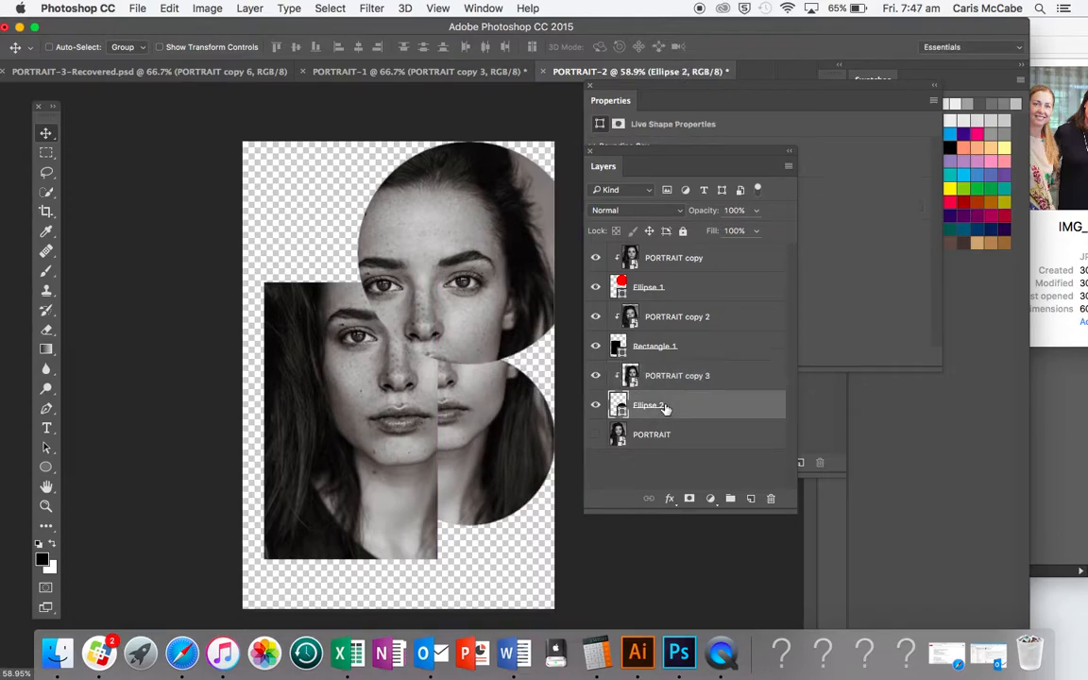
key("super+t")
mouse_move(383, 522)
left_mouse_down()
mouse_move(329, 578)
mouse_move(378, 528)
left_mouse_up()
key("Return")
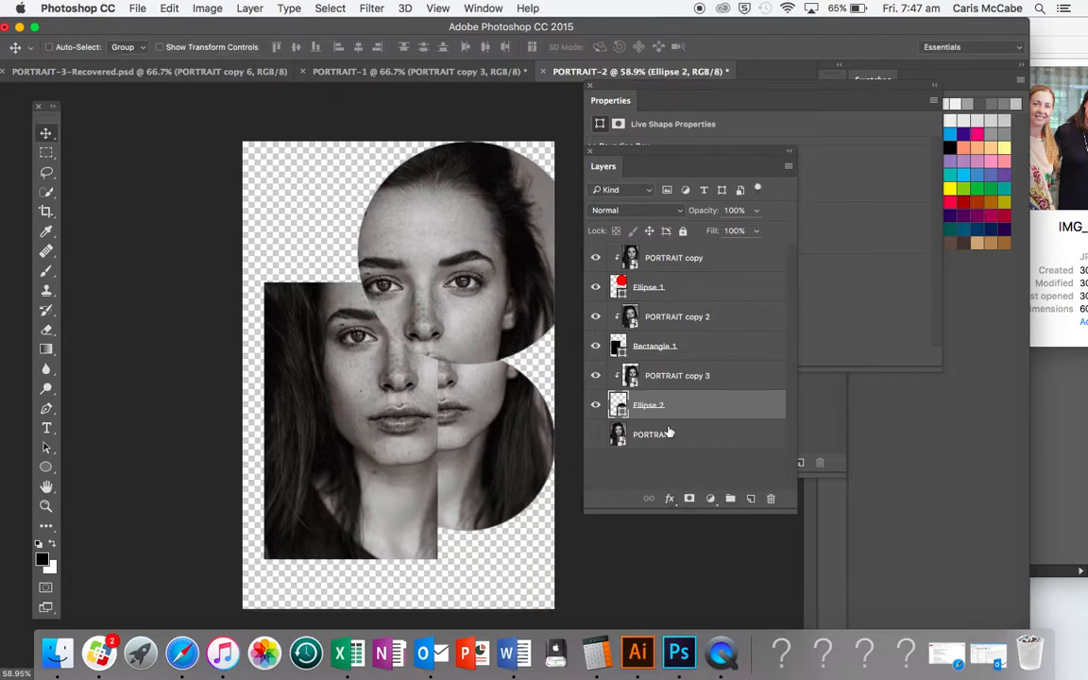
- Duplicate the hidden PORTRAIT layer and draw a tall, narrow black rectangle about 127 × 966 px above the duplicate, near the canvas's left side
left_click(668, 434)
key("super+j")
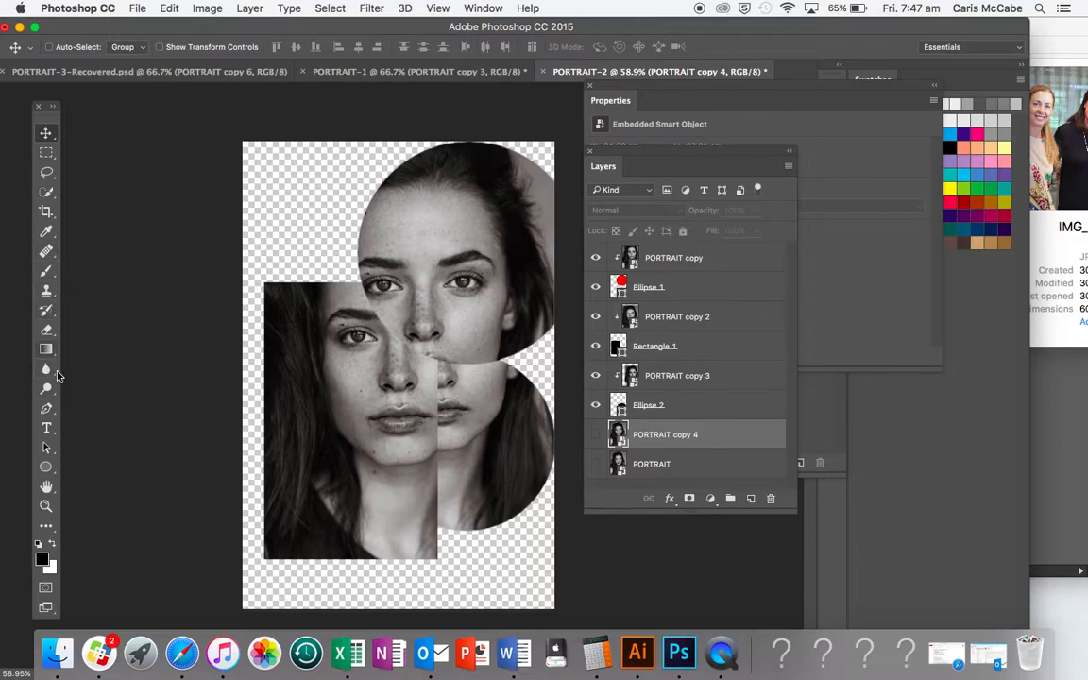
left_click_drag(46, 466, 104, 465)
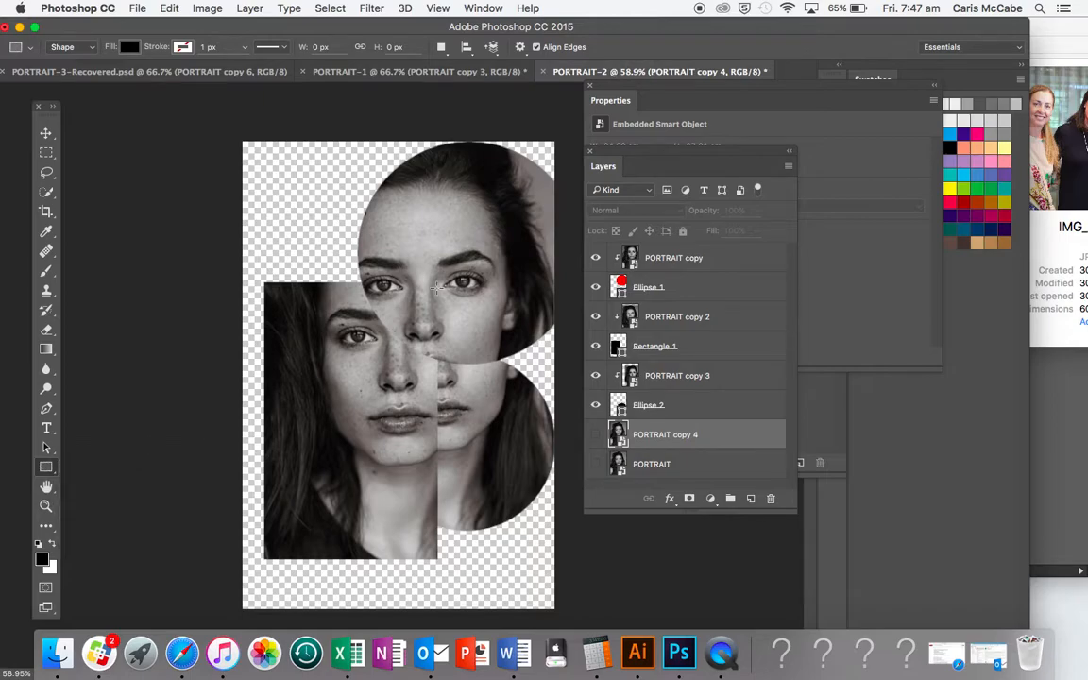
left_click_drag(290, 175, 345, 604)
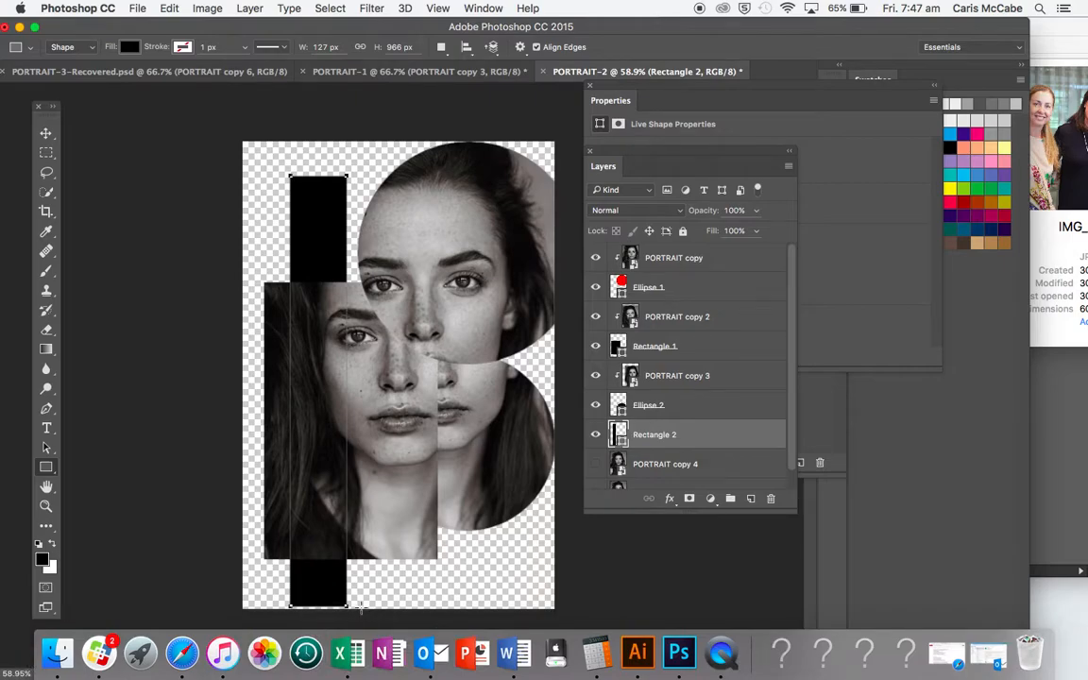
left_click(359, 609)
left_click(495, 367)
- Rotate Rectangle 2 to about -32.3° and enlarge it to about 140% width and 134% height so it crosses the canvas diagonally
key("super+t")
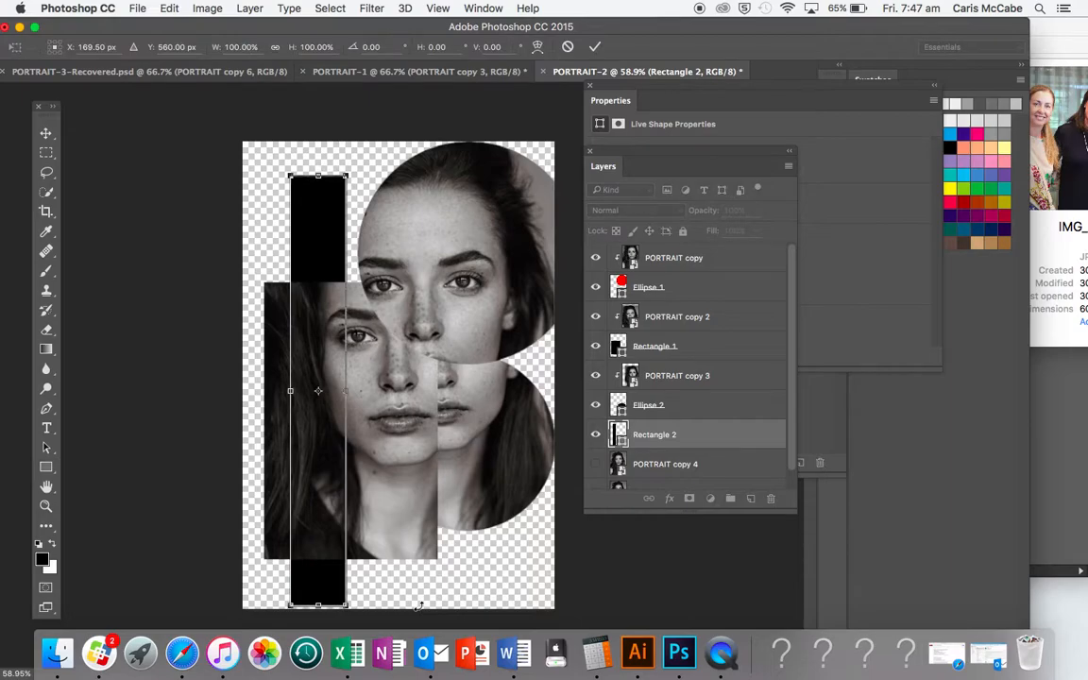
scroll(419, 606, "down", 3)
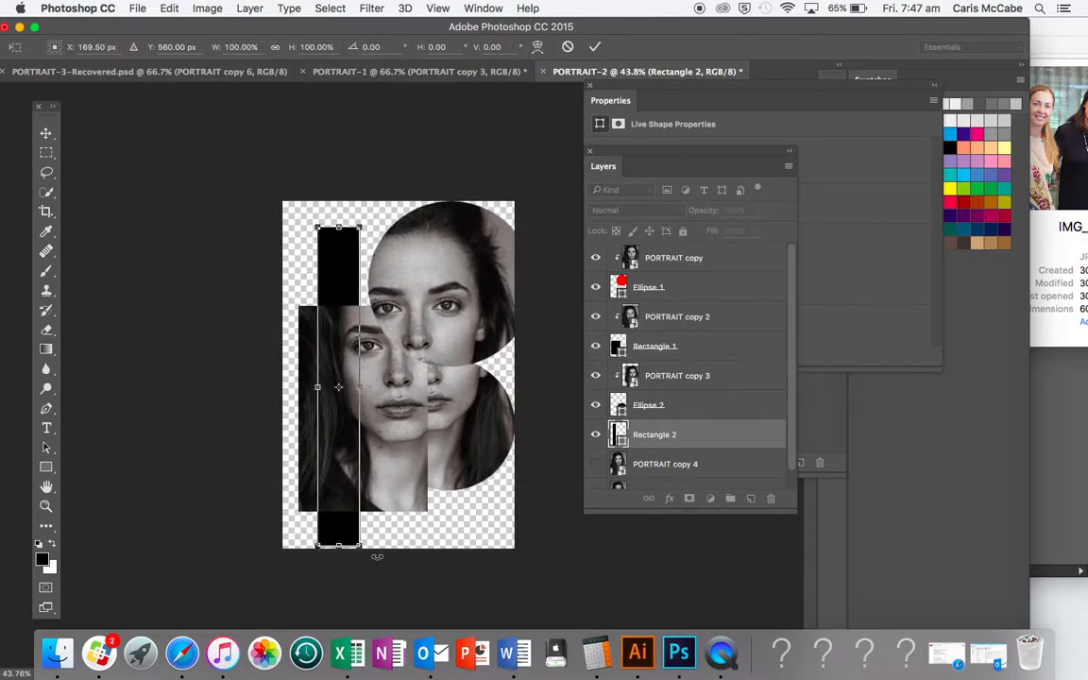
left_click_drag(369, 557, 437, 534)
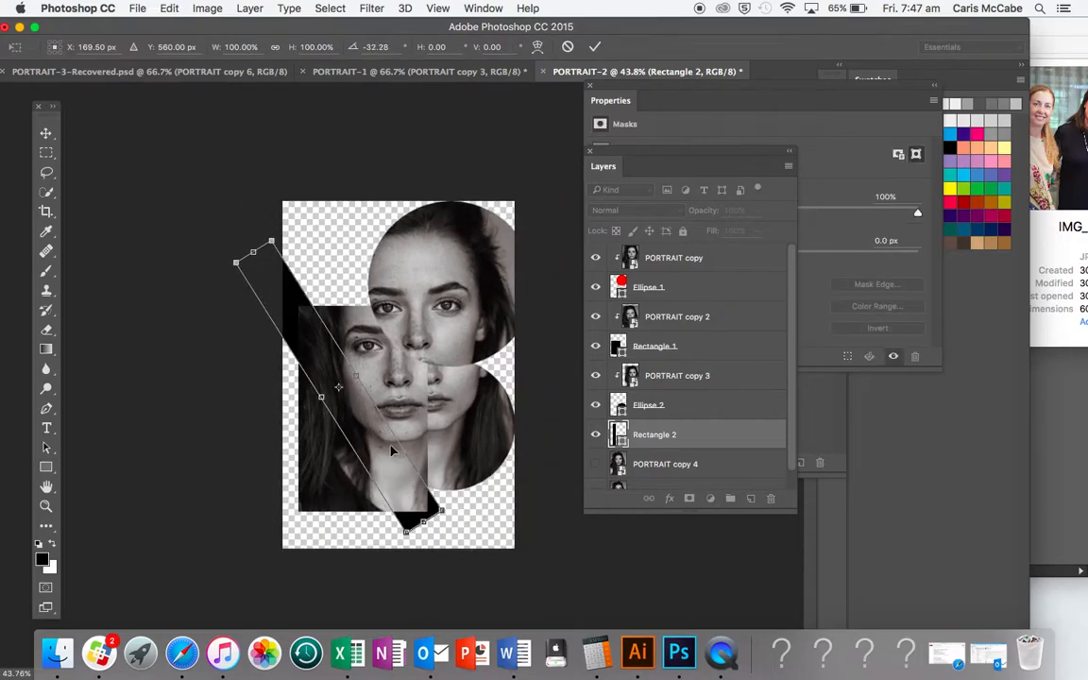
left_click_drag(292, 299, 334, 278)
left_click_drag(398, 353, 409, 343)
left_click_drag(472, 496, 511, 567)
left_click_drag(301, 225, 286, 204)
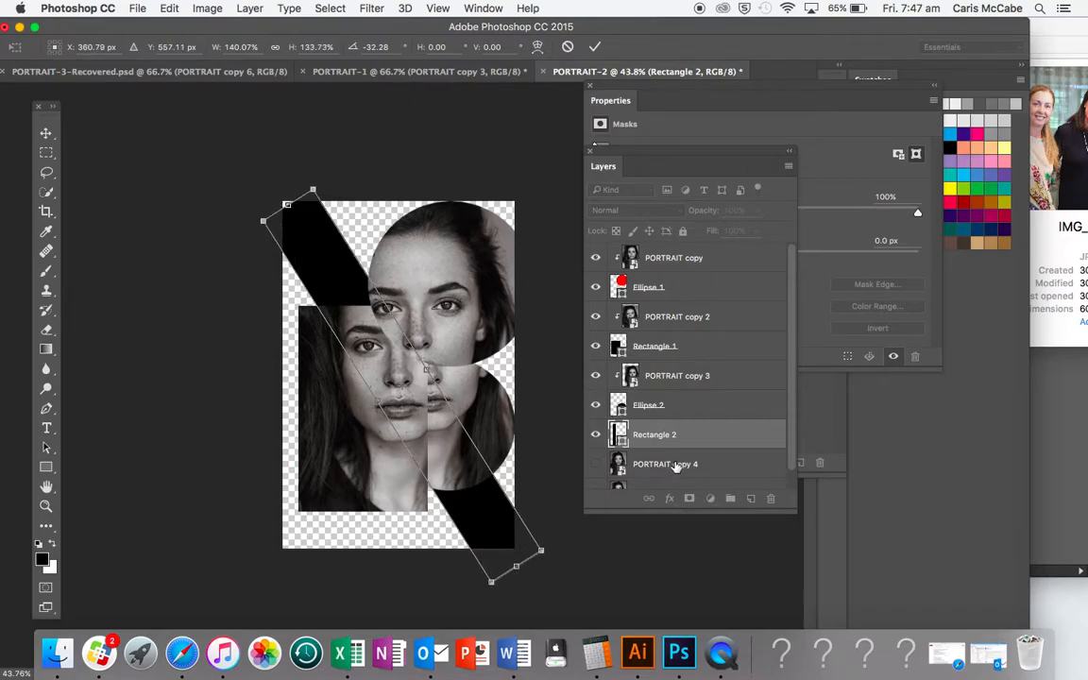
key("Return")
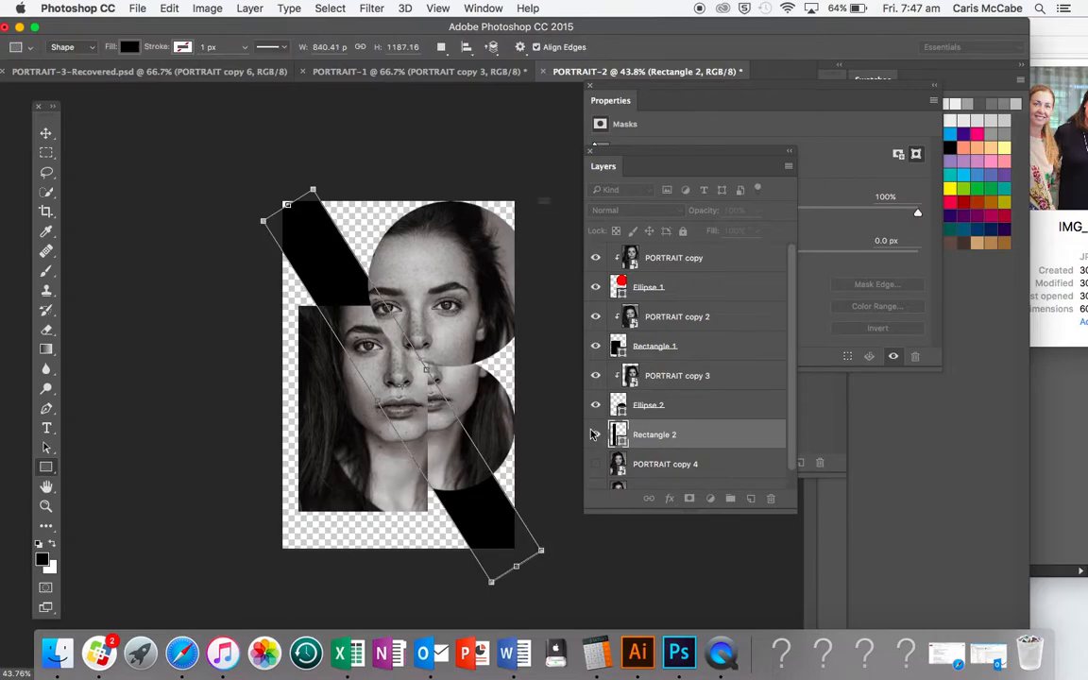
left_click(650, 239)
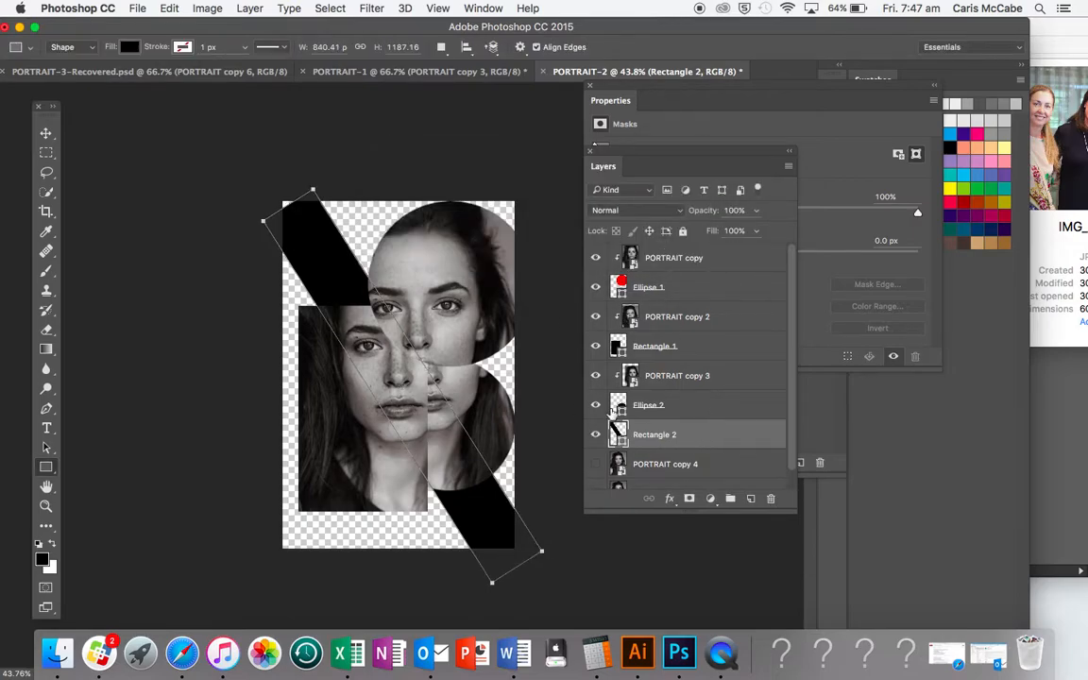
- Move the PORTRAIT copy 4 layer above Rectangle 2, show it, and clip it to that rectangle
left_click_drag(673, 454, 652, 422)
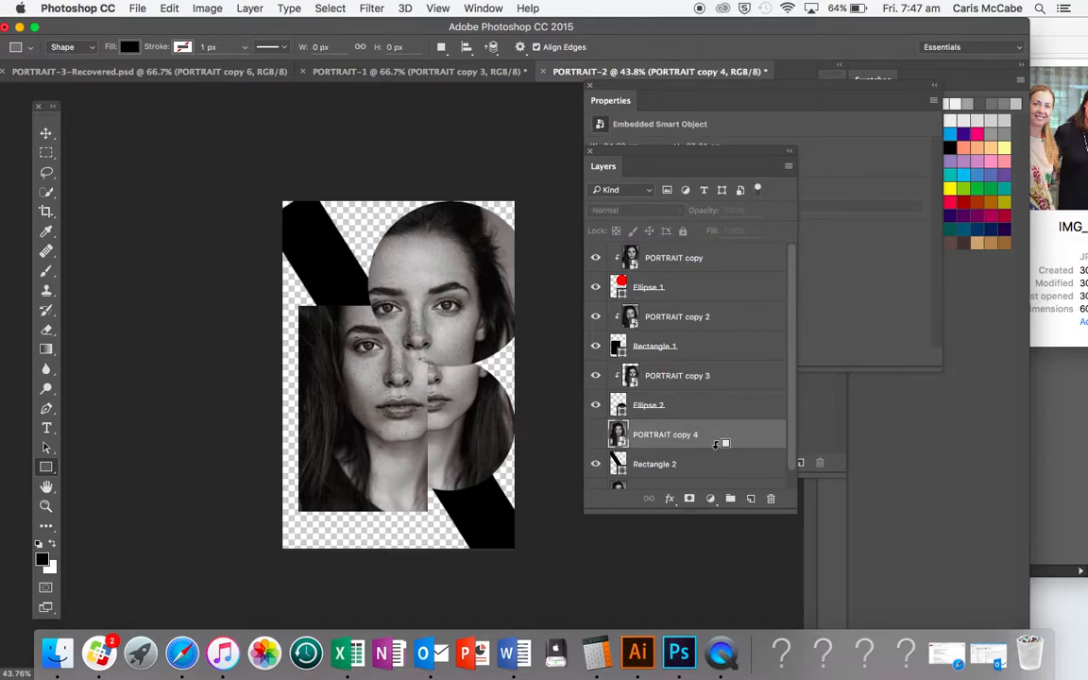
left_click(717, 443, "alt")
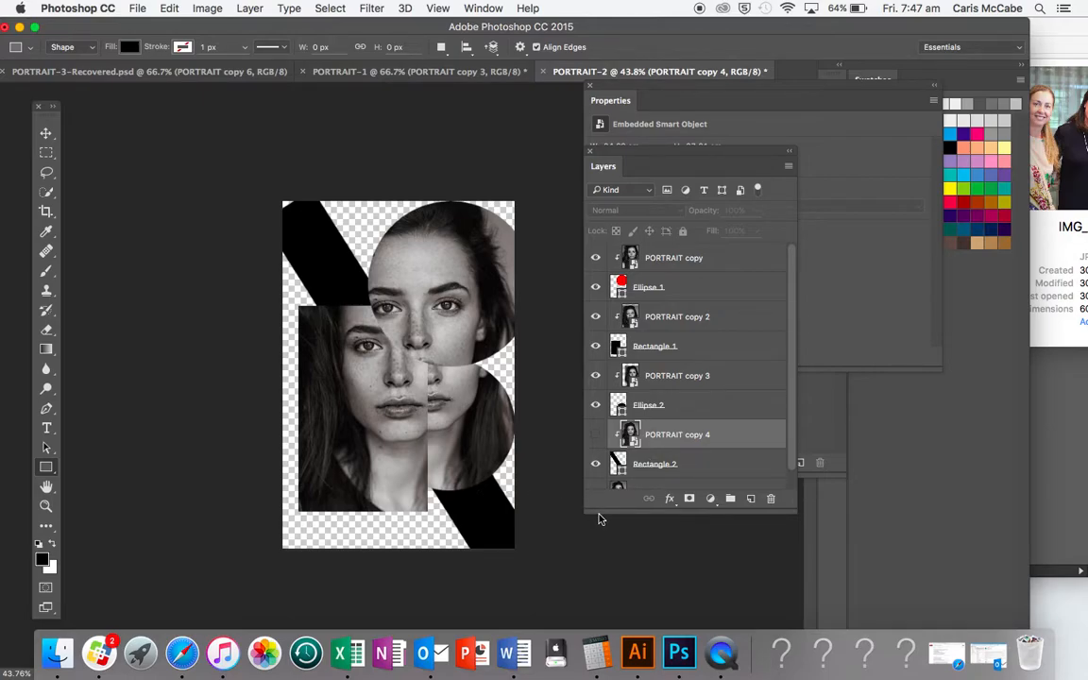
key("super+z")
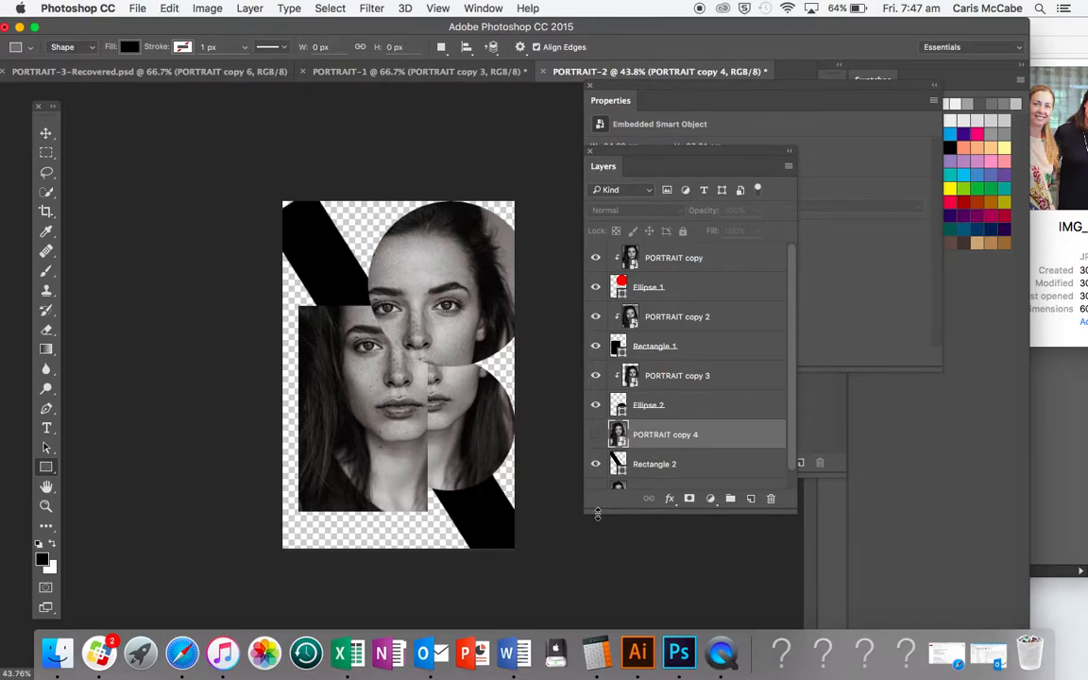
left_click(594, 437)
left_click(595, 437)
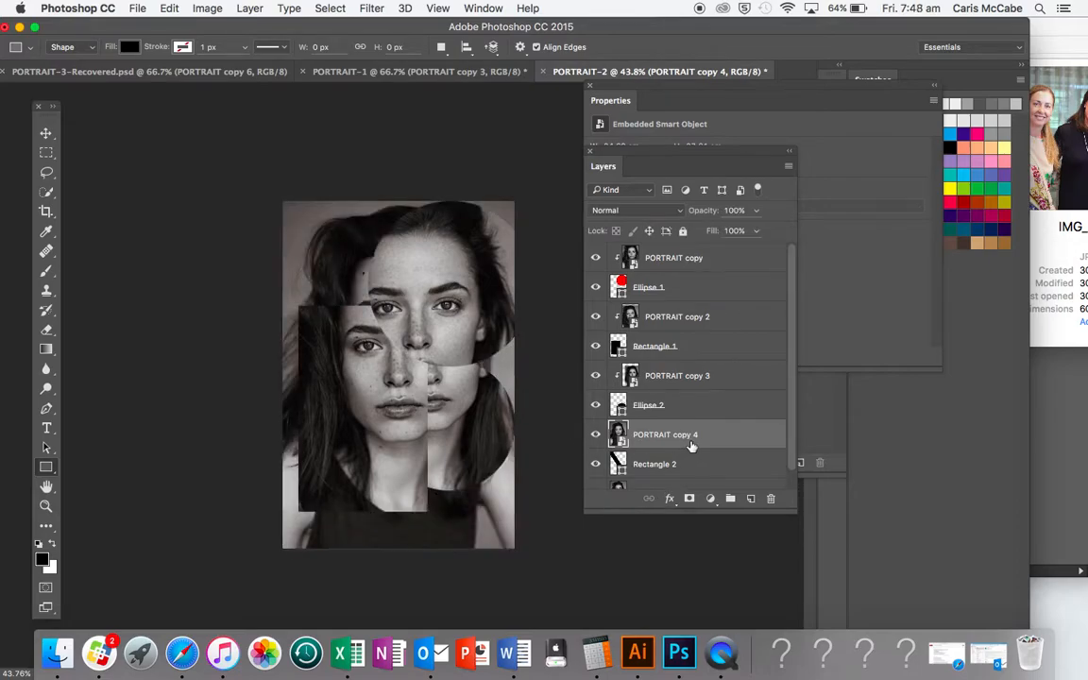
left_click(704, 445, "alt")
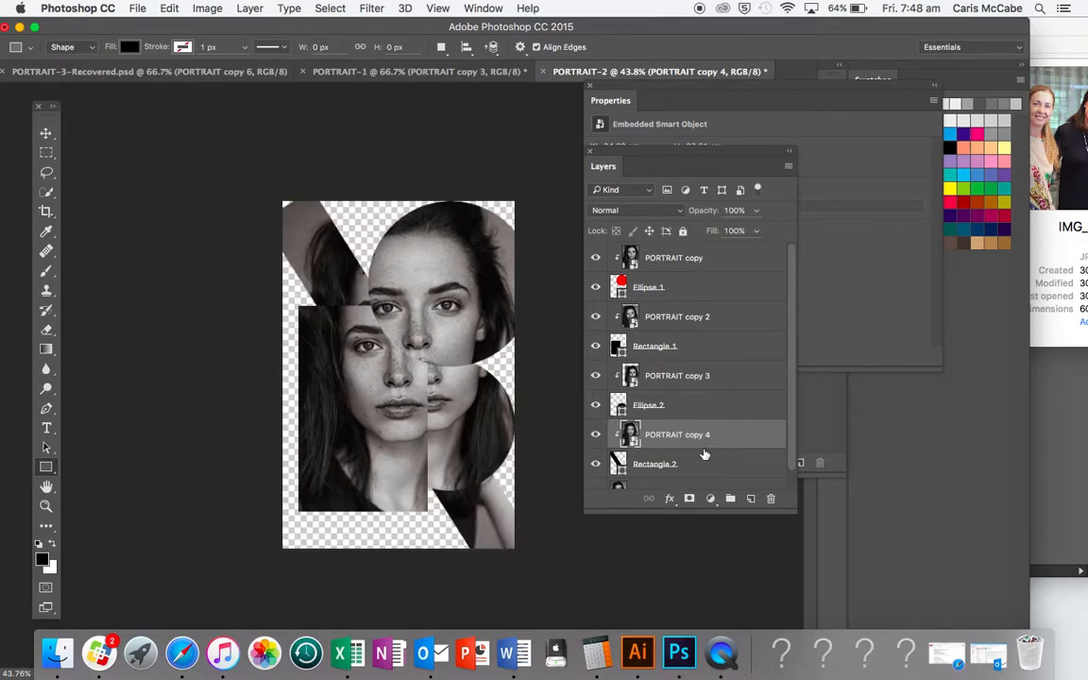
- Merge the PORTRAIT copy 4 and Rectangle 2 layers and move the merged layer to the top of the layer stack
key("v")
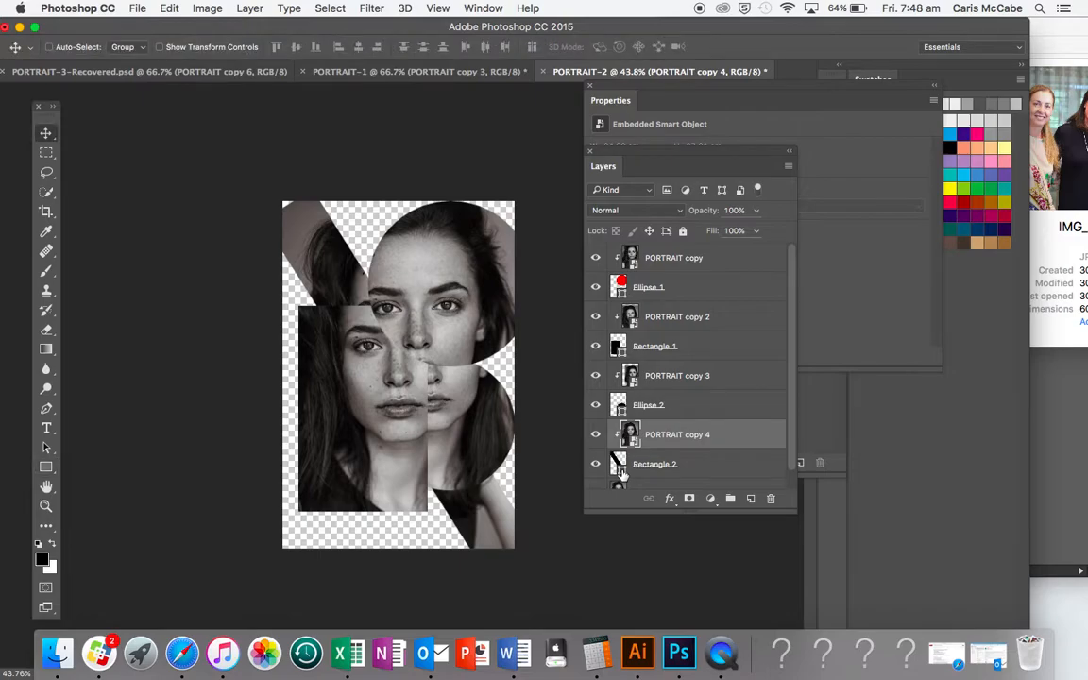
left_click(694, 464)
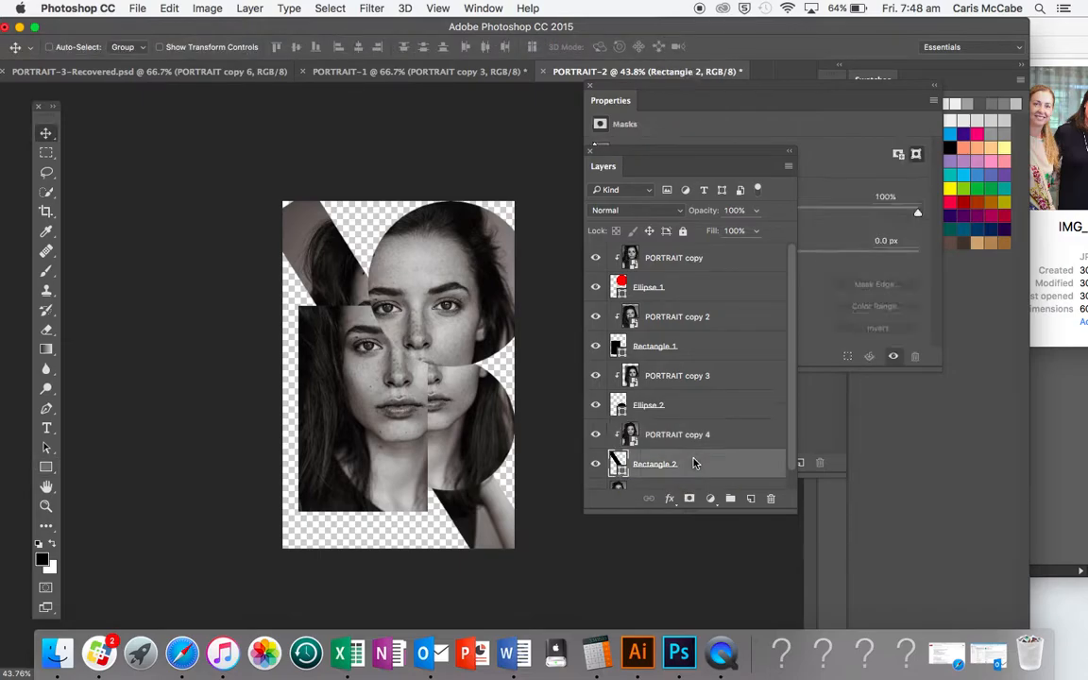
left_click(682, 446)
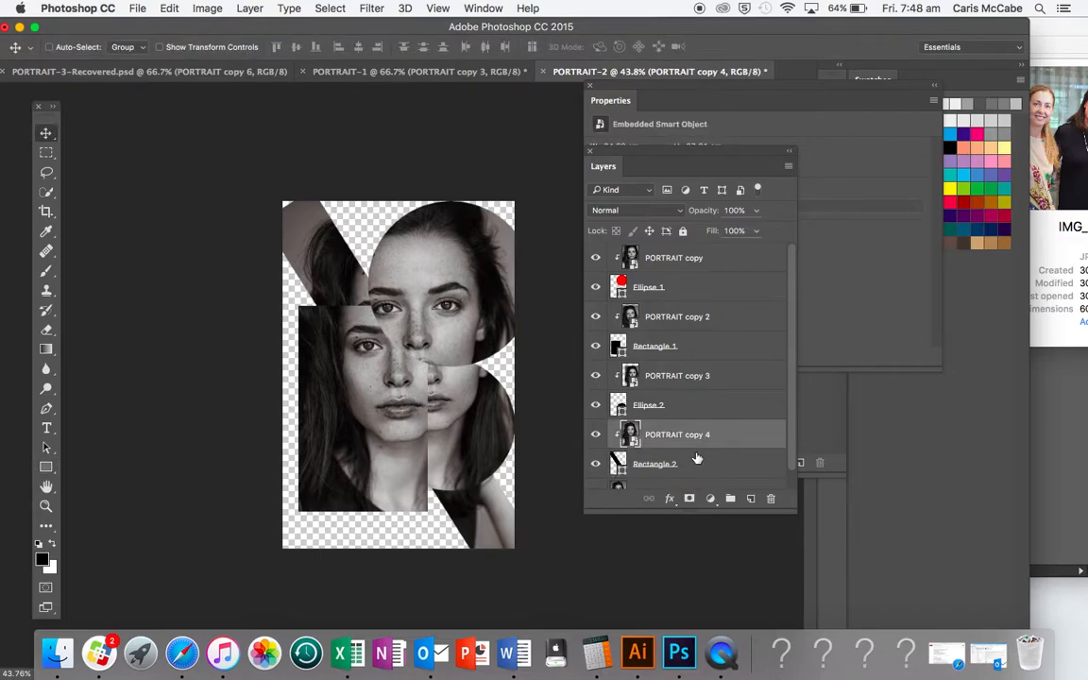
right_click(695, 458)
key("Escape")
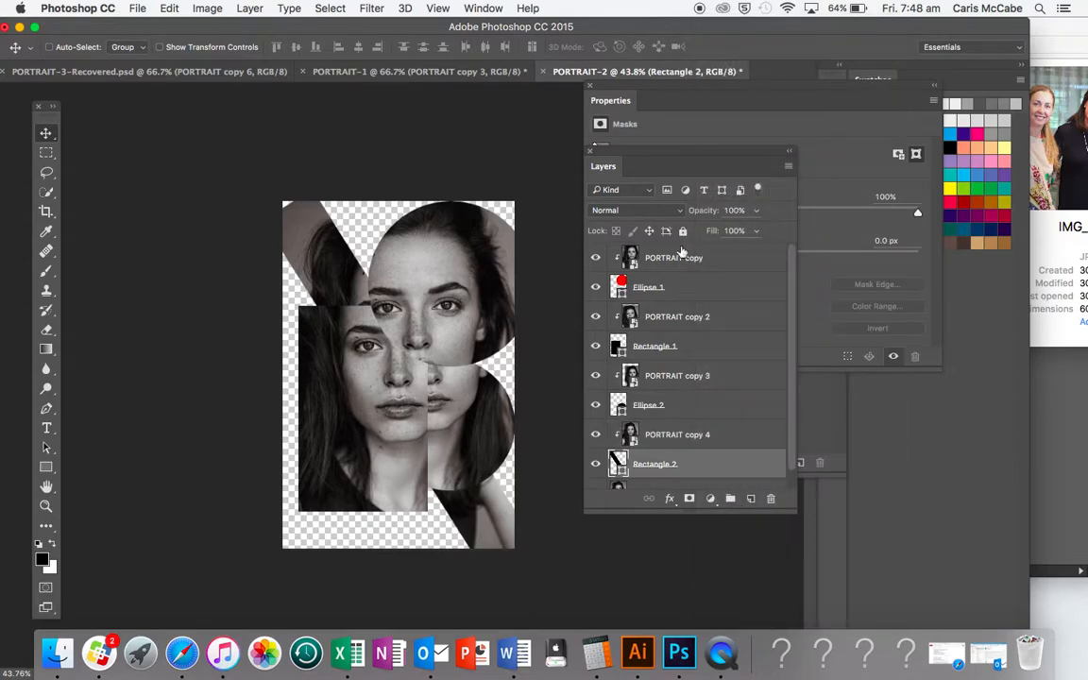
left_click(701, 436)
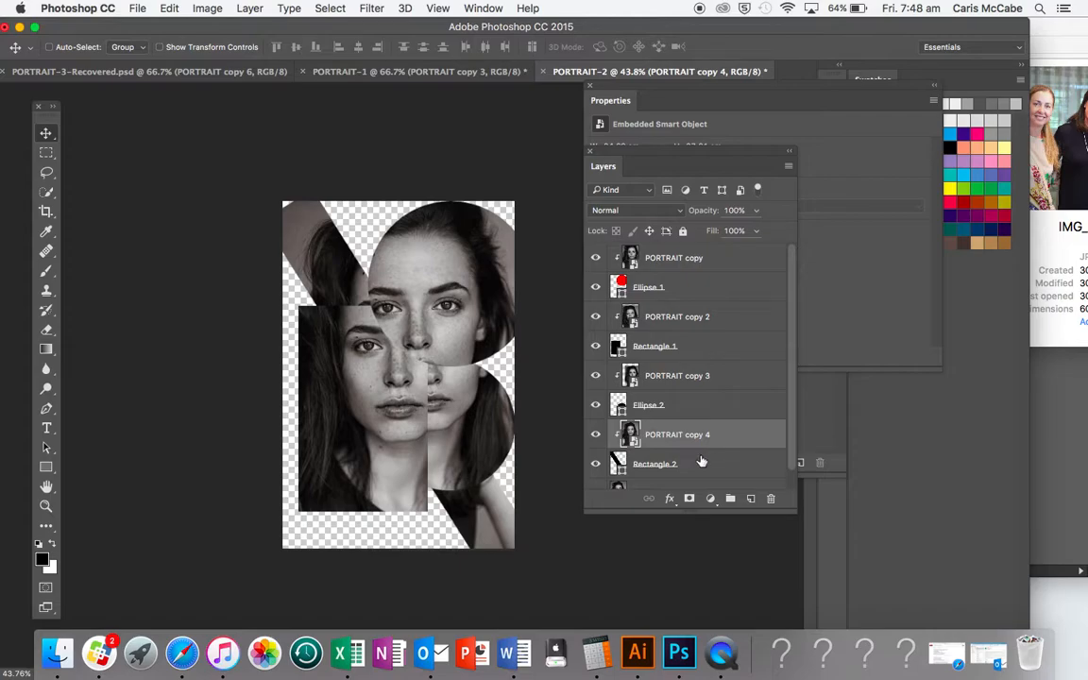
left_click(695, 464, "shift")
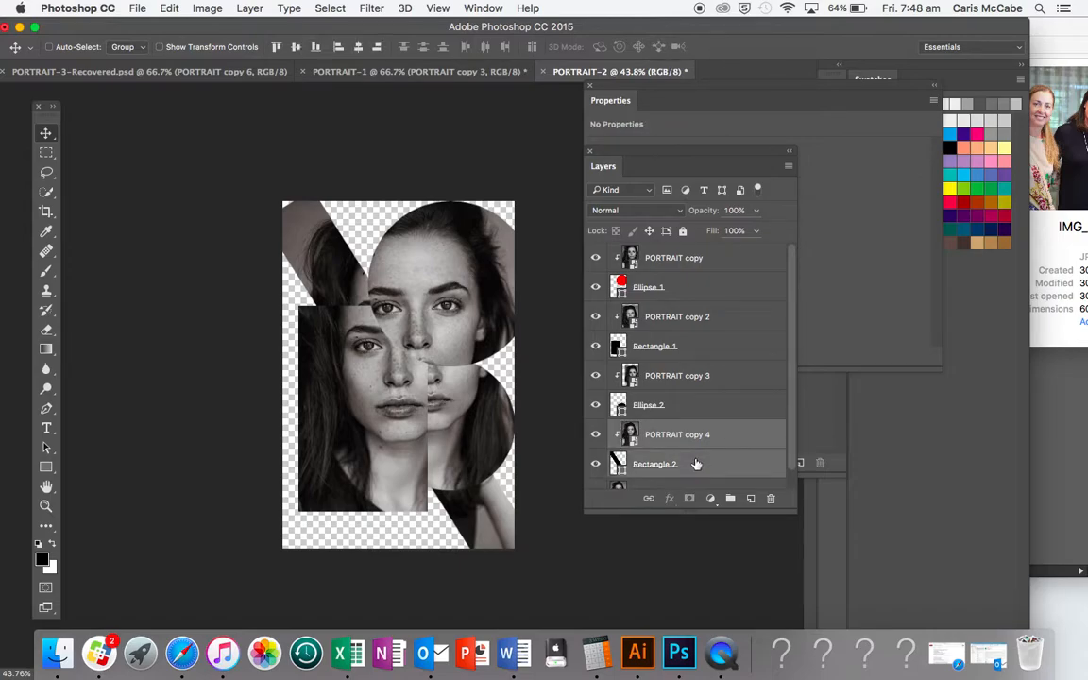
right_click(696, 464)
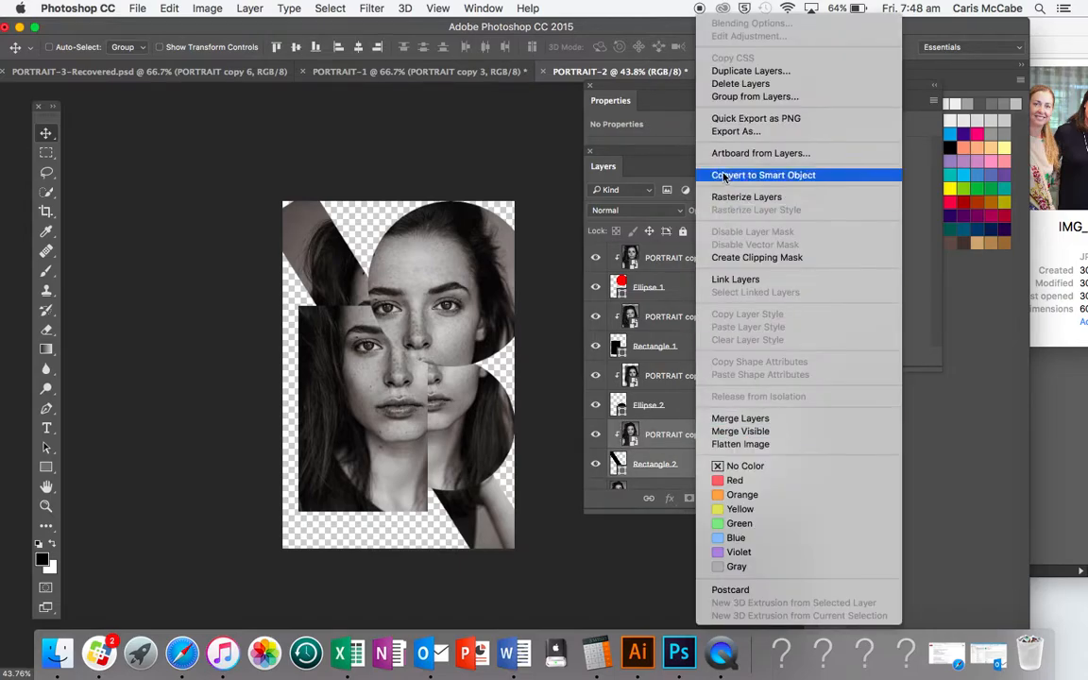
left_click(741, 418)
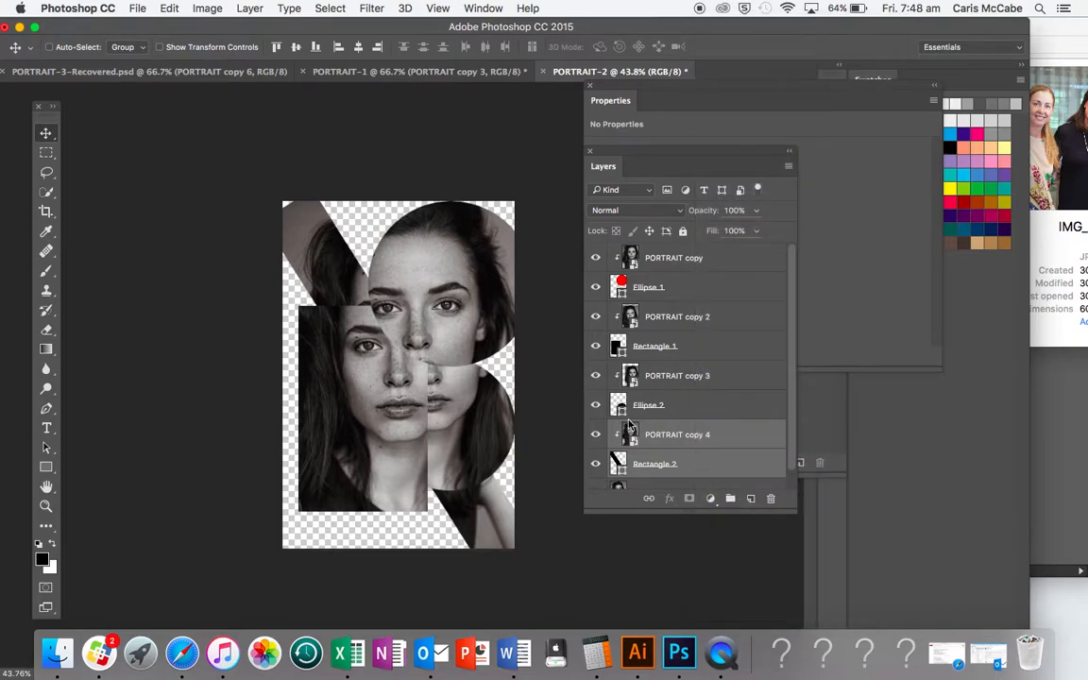
left_click_drag(729, 433, 627, 253)
- Reposition the merged diagonal strip over the face and scale it to about 101% width and 111% height with Free Transform
left_click_drag(424, 345, 422, 399)
key("ctrl+t")
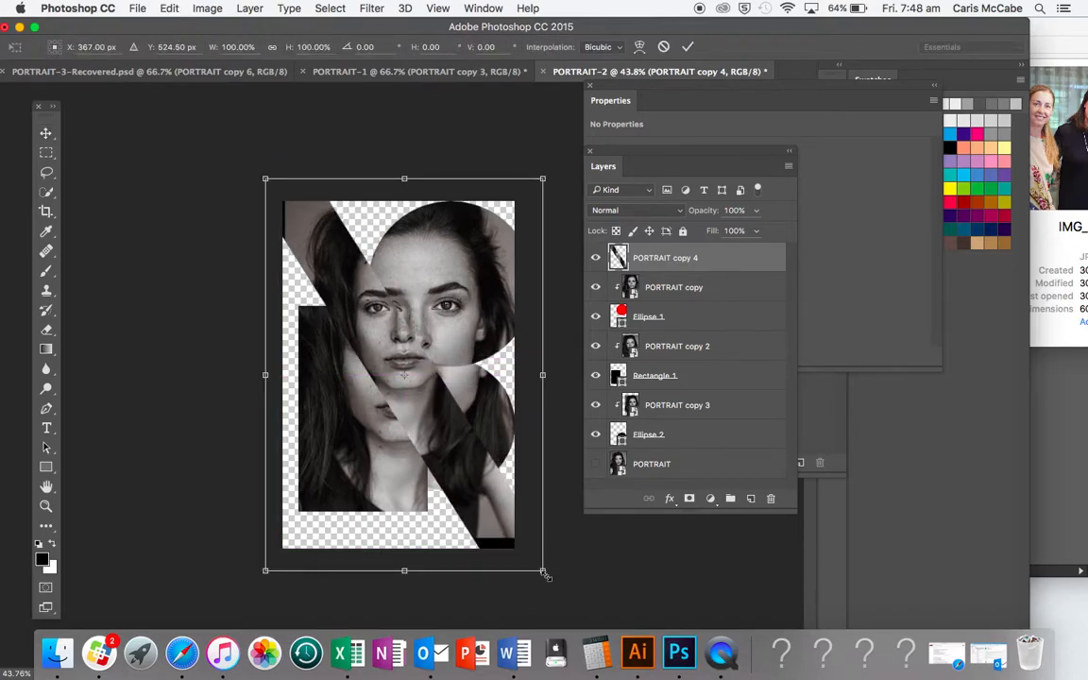
left_click_drag(544, 574, 557, 604)
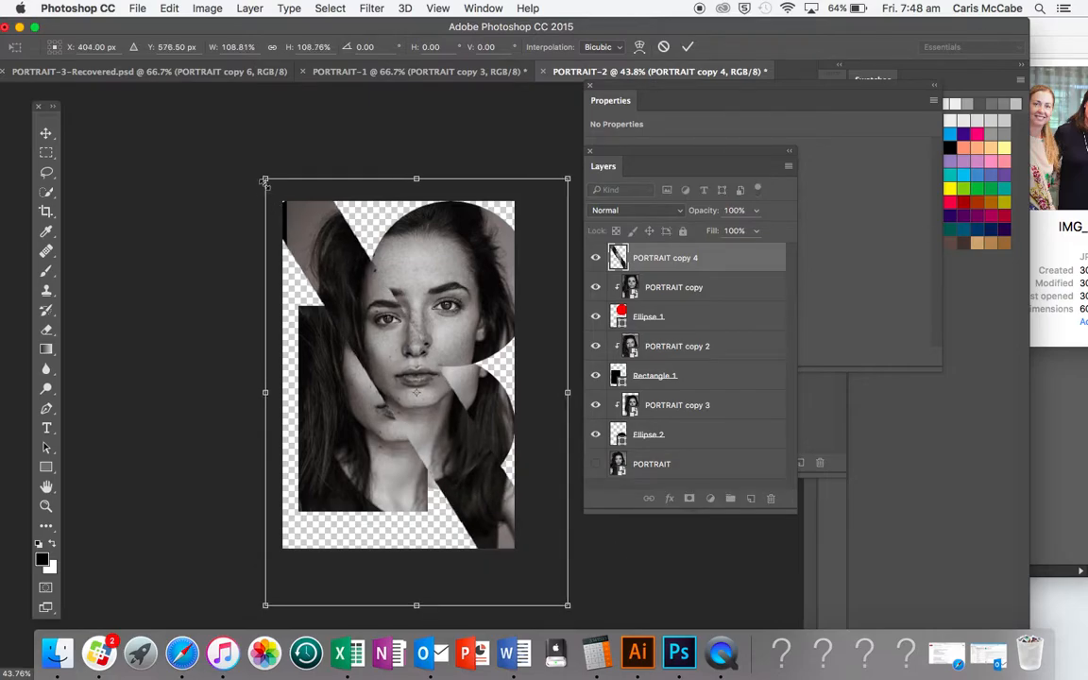
left_click_drag(265, 178, 252, 153)
left_click_drag(386, 315, 389, 331)
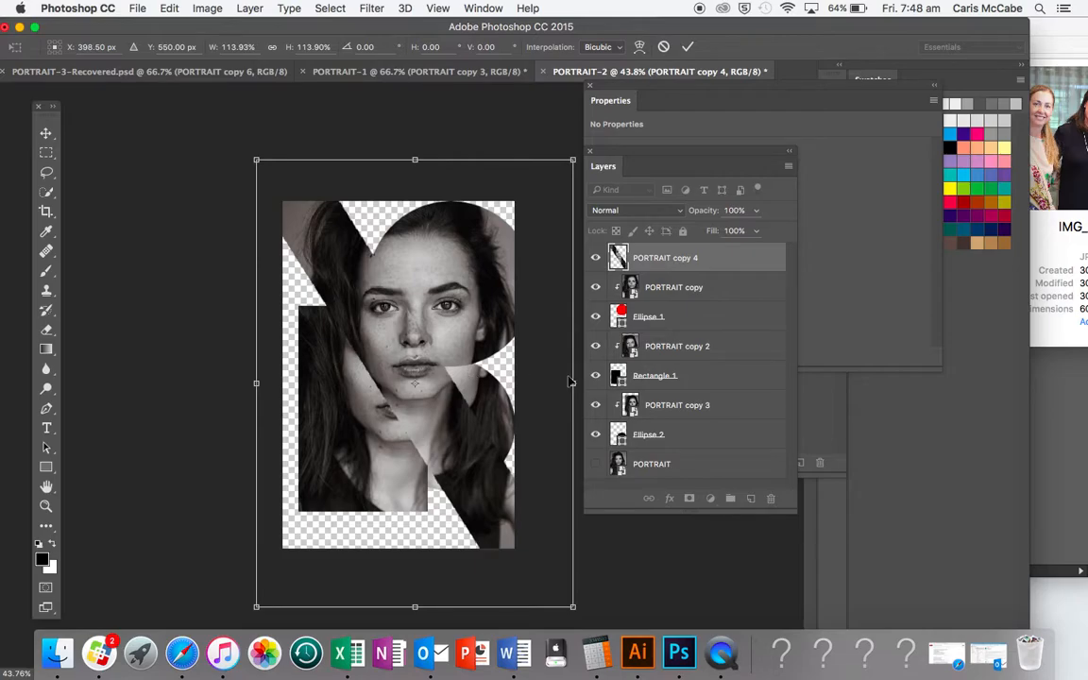
left_click_drag(564, 384, 541, 389)
mouse_move(541, 159)
left_mouse_down()
mouse_move(523, 165)
mouse_move(535, 171)
left_mouse_up()
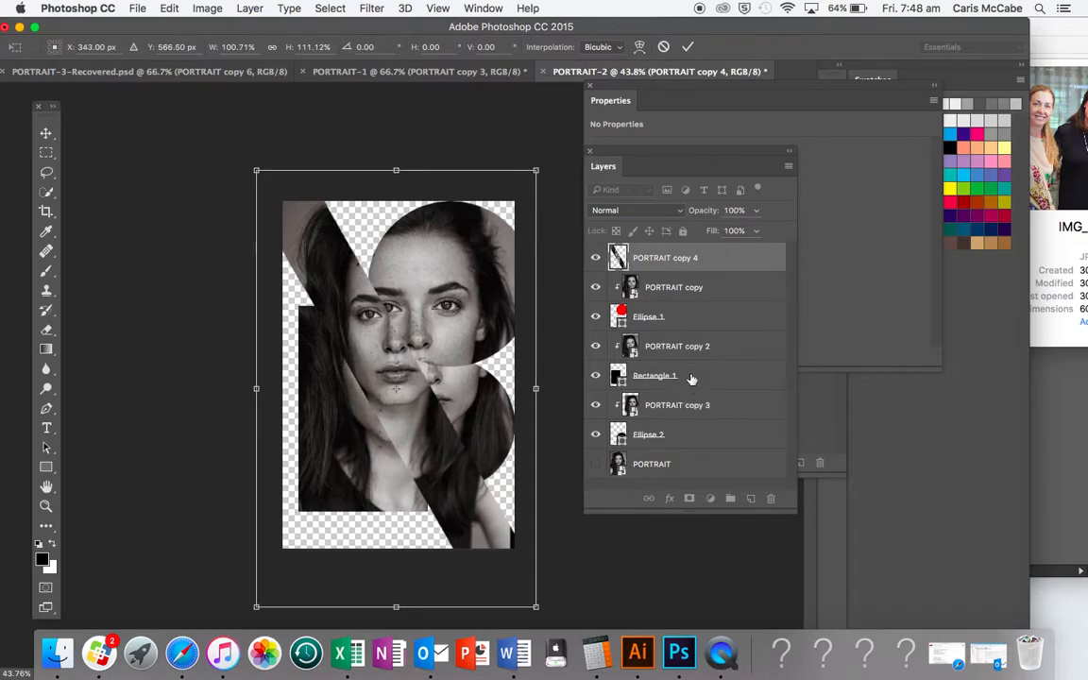
left_click(740, 382)
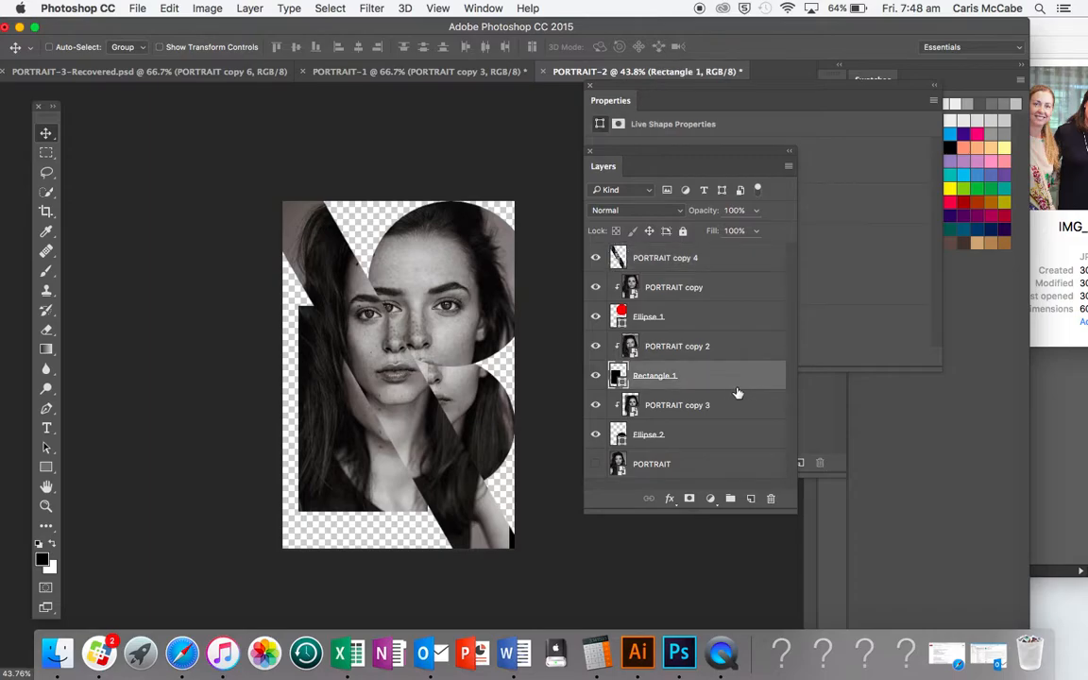
left_click(713, 405, "shift")
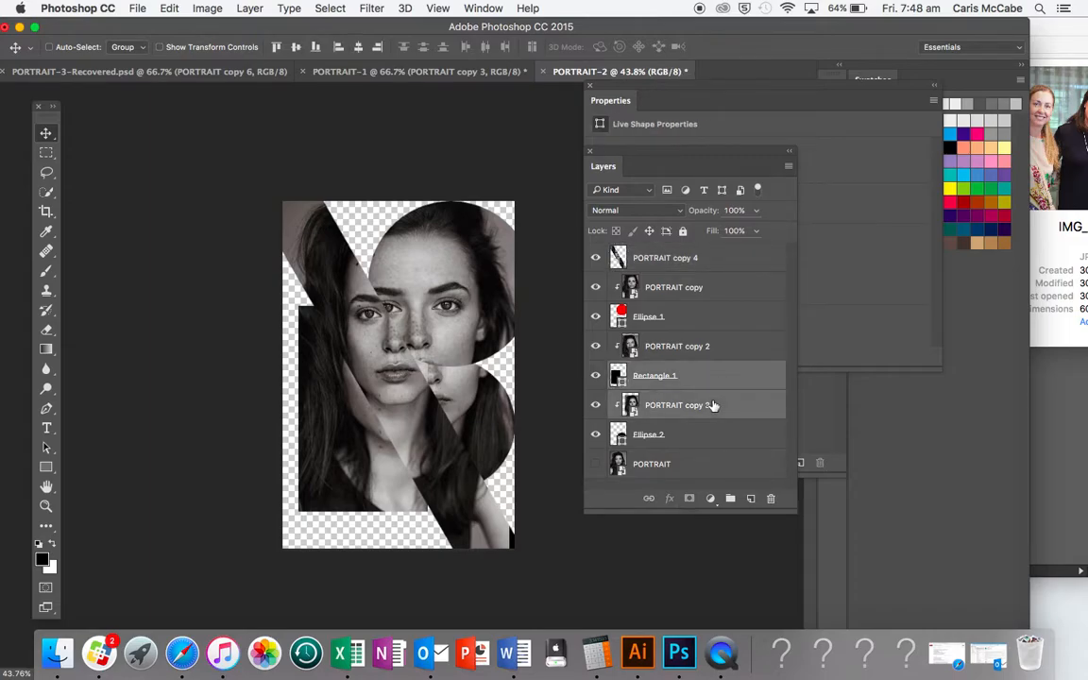
right_click(713, 405)
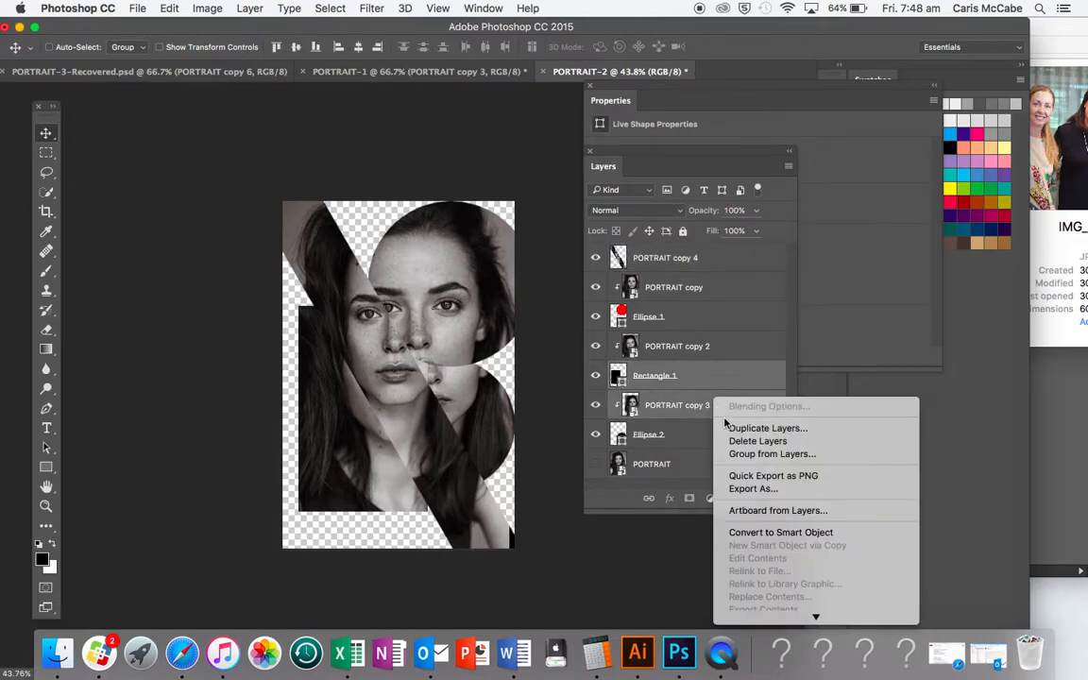
mouse_move(801, 616)
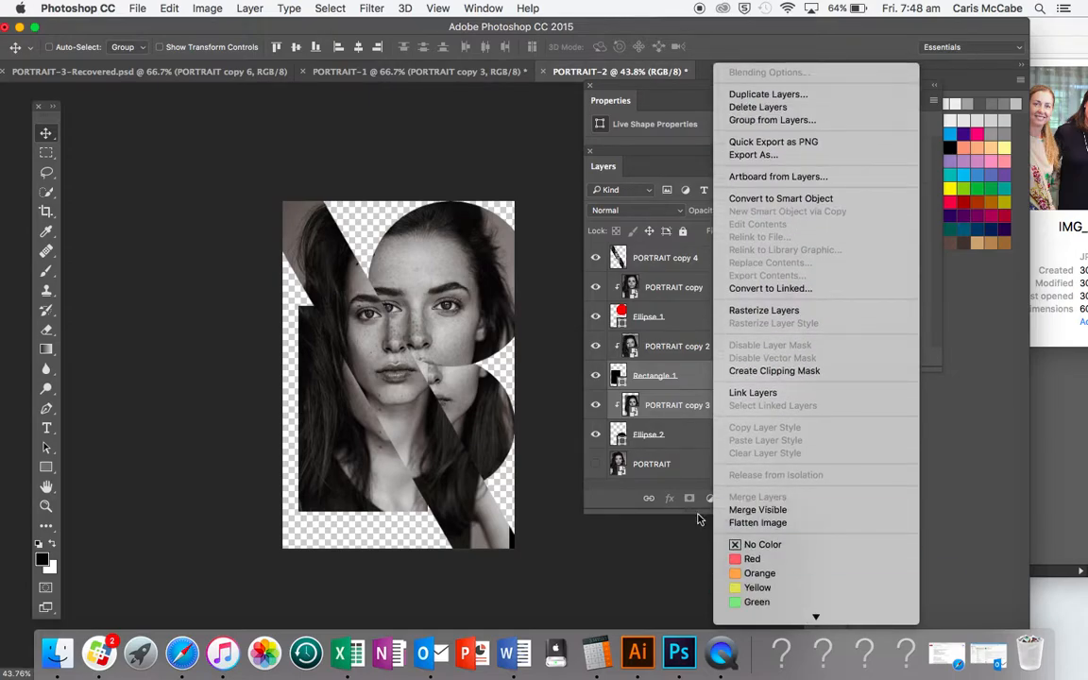
left_click(611, 558)
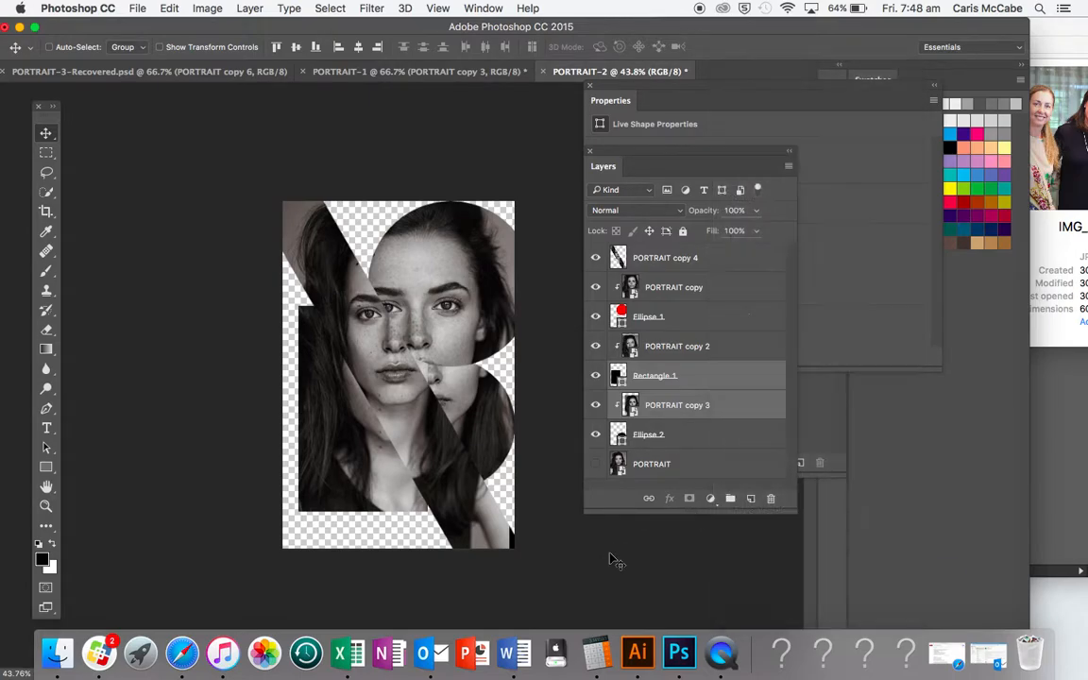
- Select the Rectangle 1 and PORTRAIT copy 3 layers and move them together slightly down and left on the canvas
left_click(696, 381)
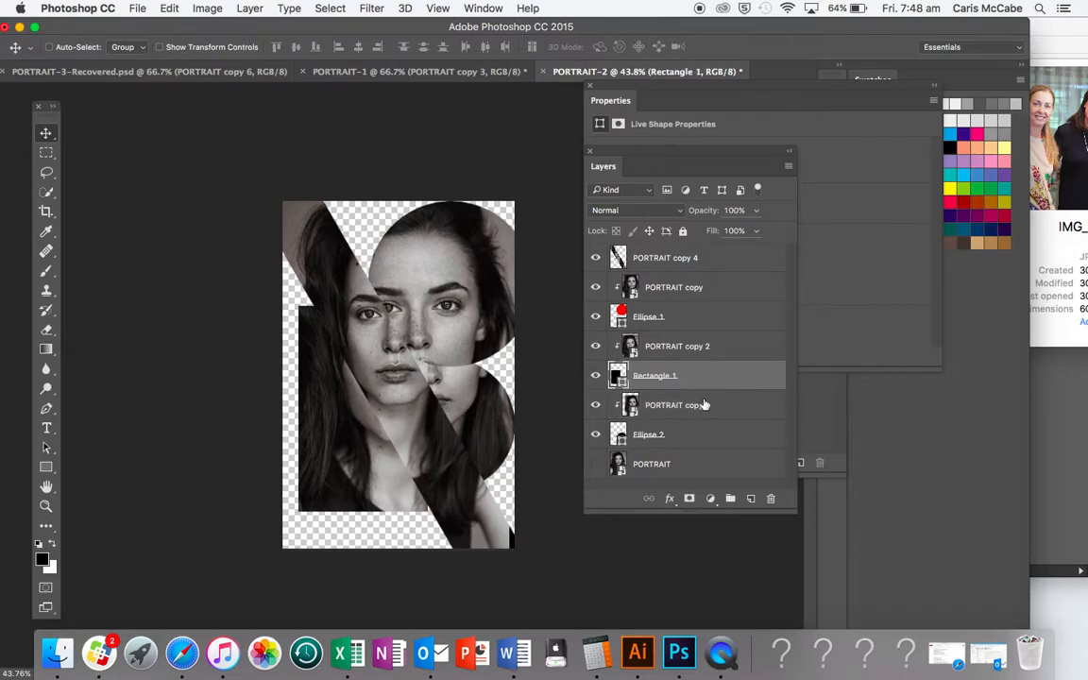
left_click(703, 404, "shift")
right_click(707, 407)
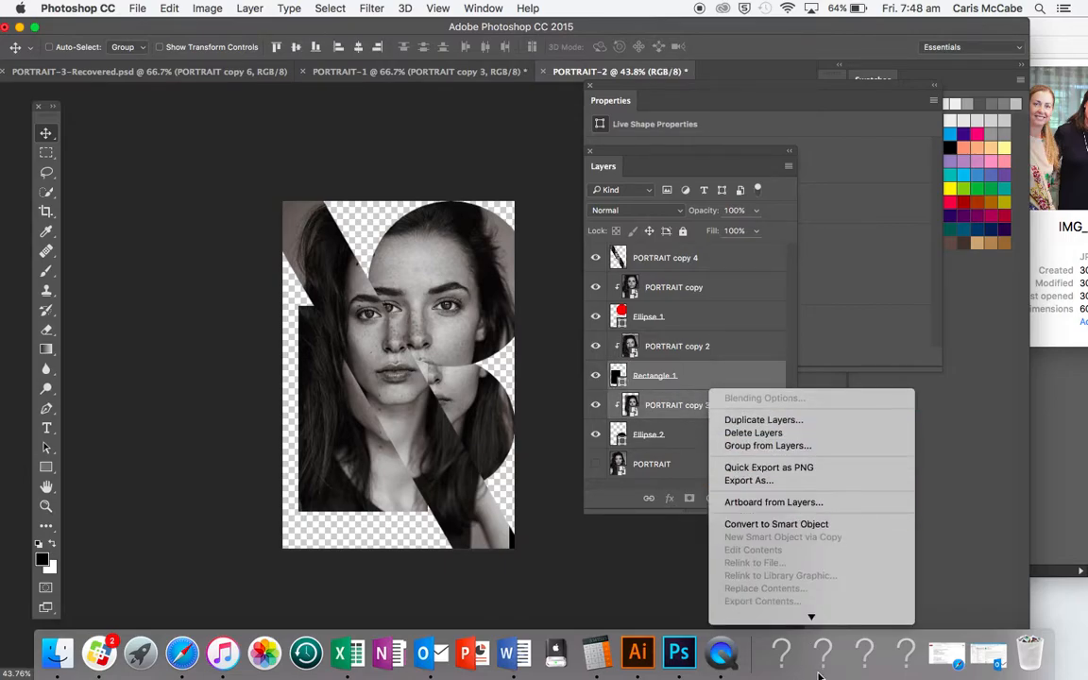
scroll(814, 614, "down", 10)
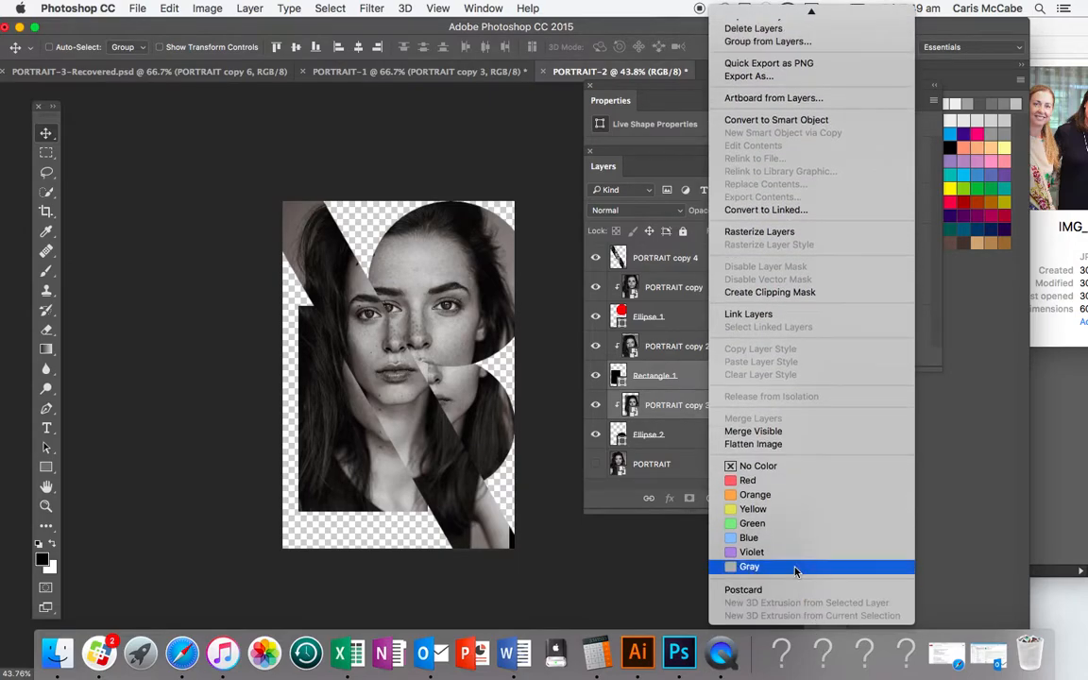
left_click(618, 555)
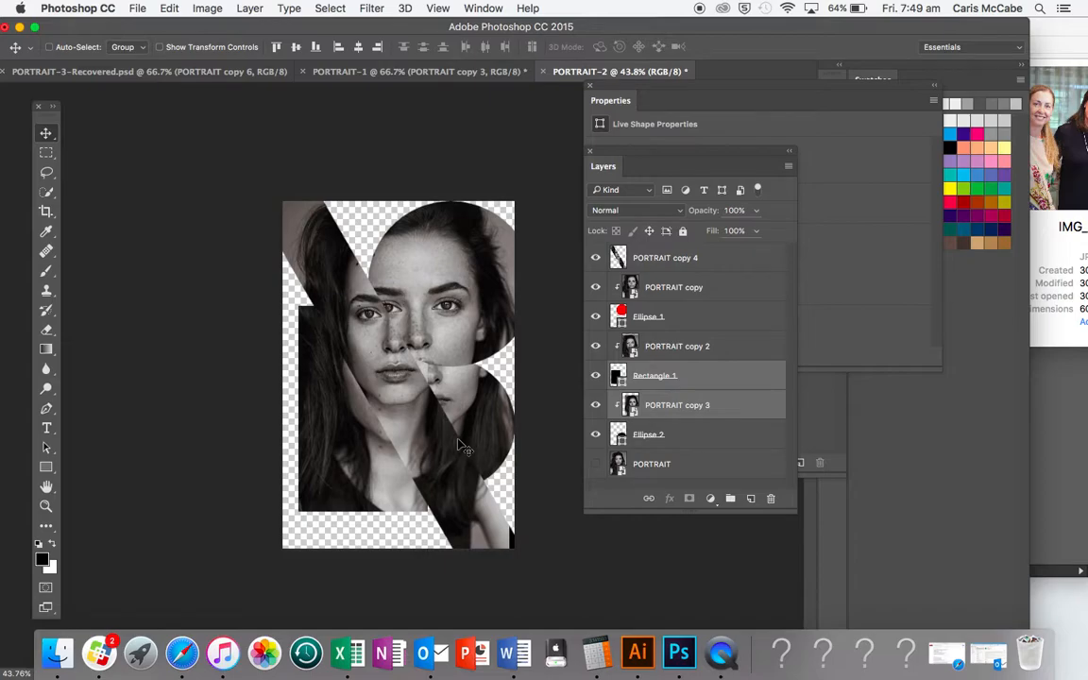
left_click_drag(394, 397, 340, 481)
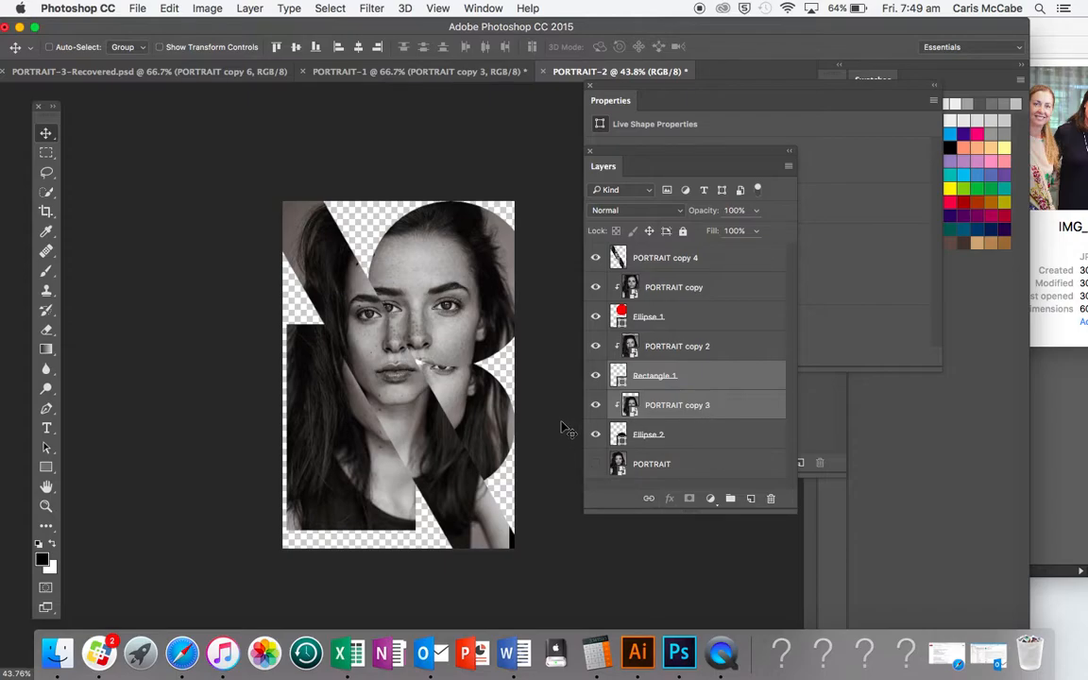
- Merge the PORTRAIT copy 2 and Rectangle 1 layers into one layer
left_click(678, 347)
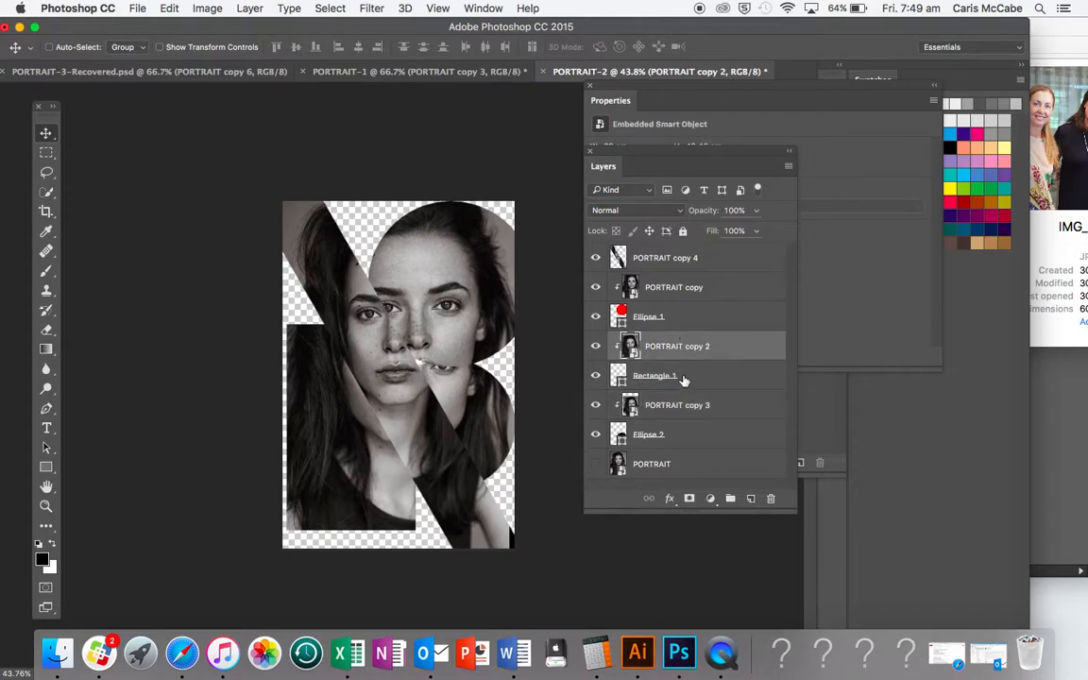
left_click(683, 378, "shift")
right_click(685, 378)
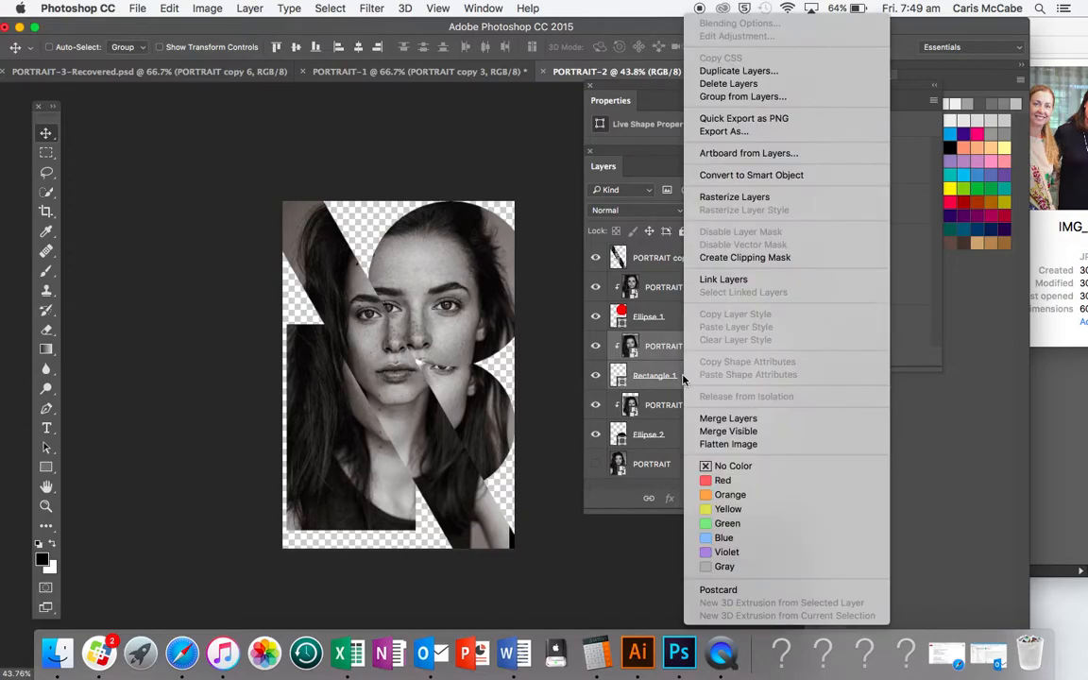
left_click(732, 419)
- Move the merged rectangular piece into the canvas's lower-left corner and nudge the diagonal PORTRAIT copy 4 strip
left_click_drag(449, 489, 454, 503)
left_click(661, 269)
left_click_drag(395, 385, 346, 504)
left_click(689, 350)
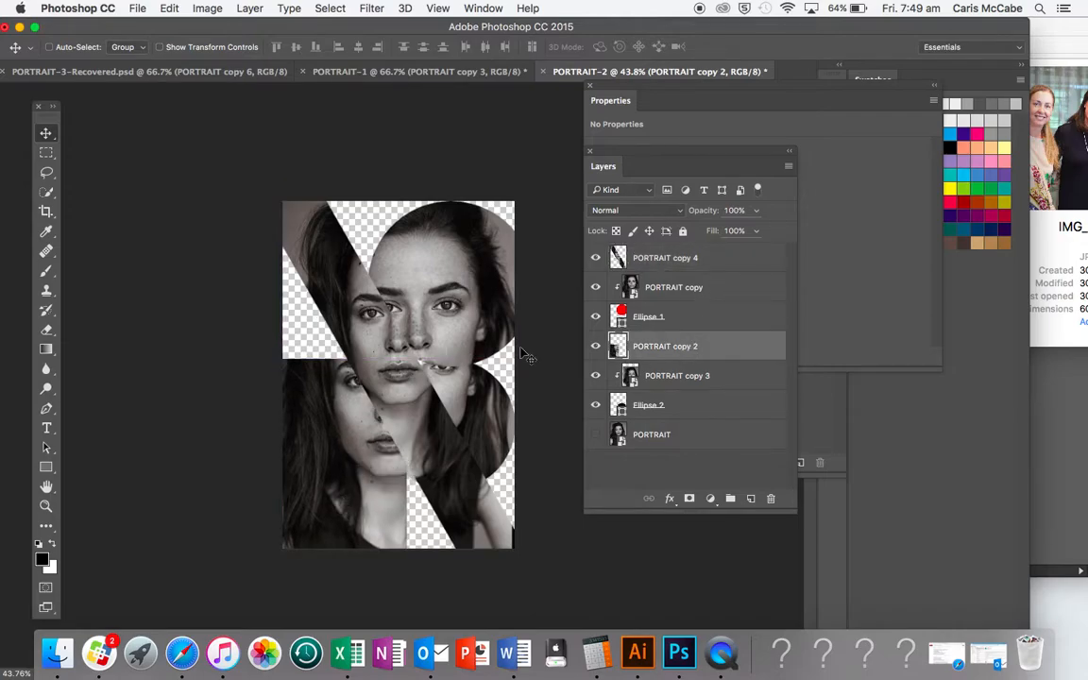
- Merge the PORTRAIT copy and Ellipse 1 layers and nudge the merged circle slightly on the canvas
left_click(668, 321)
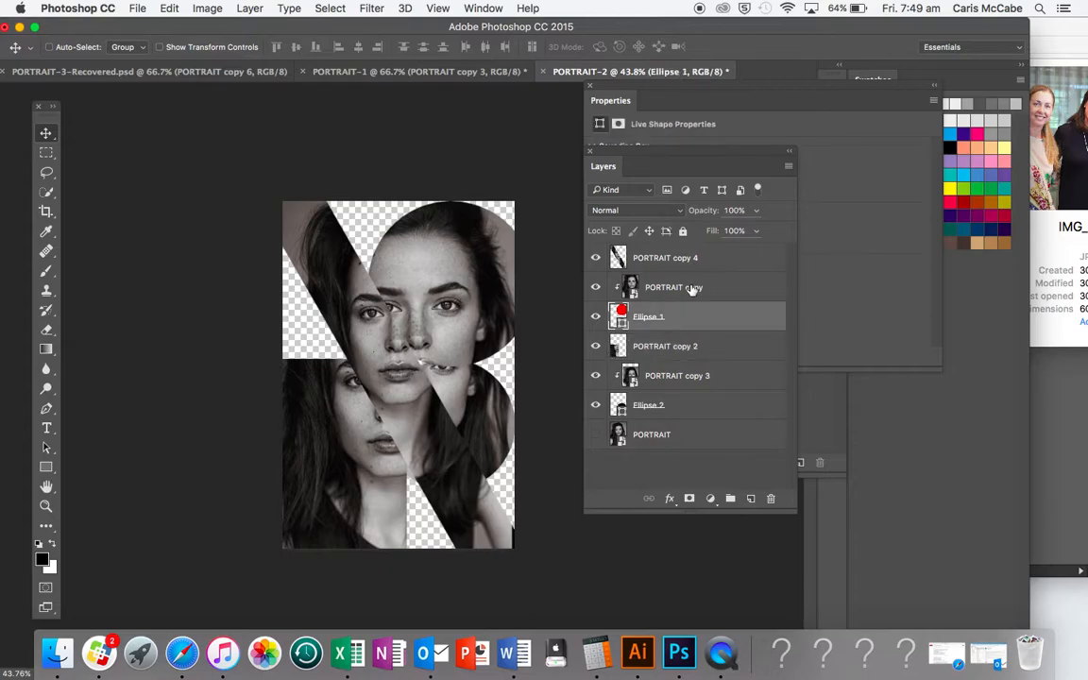
left_click(692, 291)
left_click(694, 322, "shift")
right_click(696, 320)
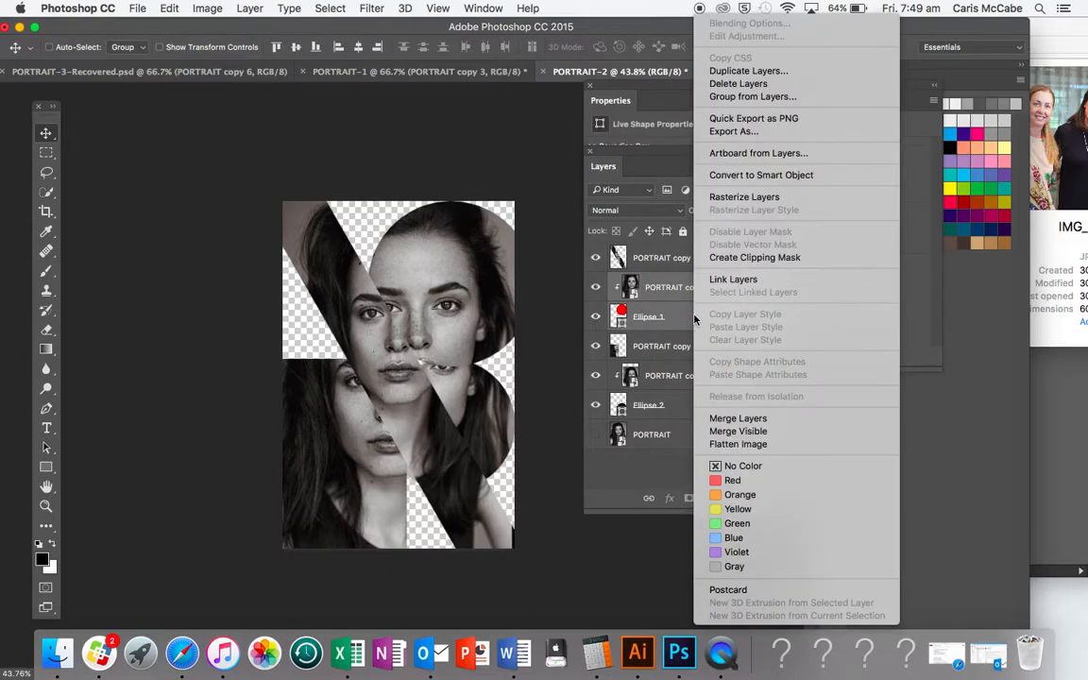
left_click(745, 417)
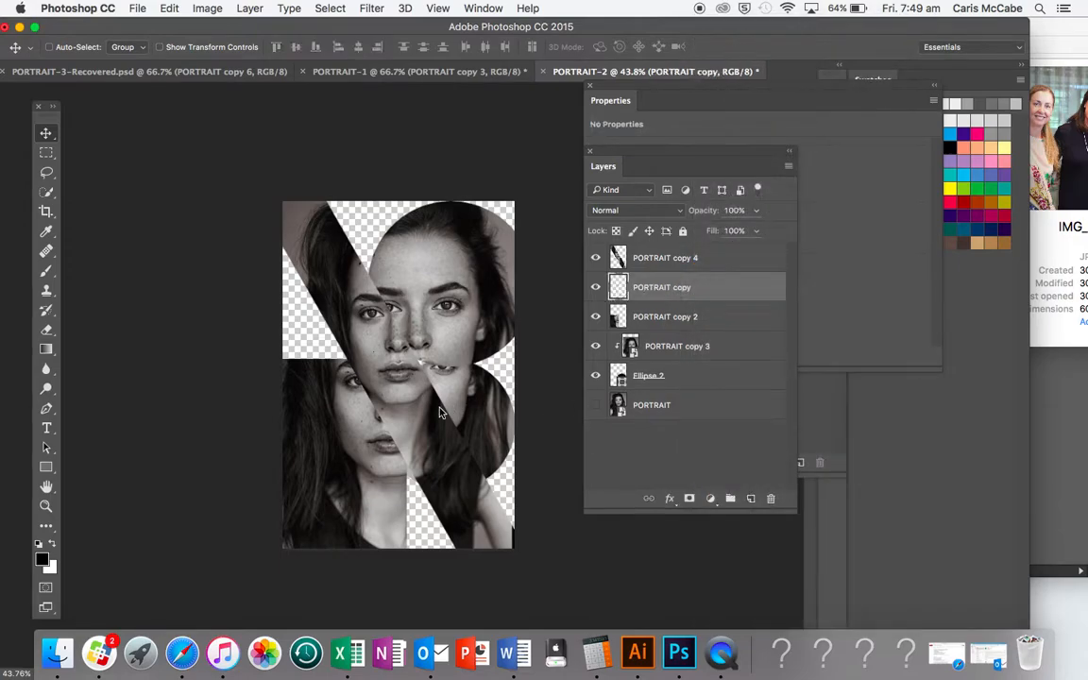
mouse_move(447, 334)
left_mouse_down()
mouse_move(459, 337)
mouse_move(431, 335)
mouse_move(441, 333)
left_mouse_up()
- Shift the diagonal PORTRAIT copy 4 strip slightly down and left and apply a Warming Filter (85) photo filter at 70% density
left_click(726, 265)
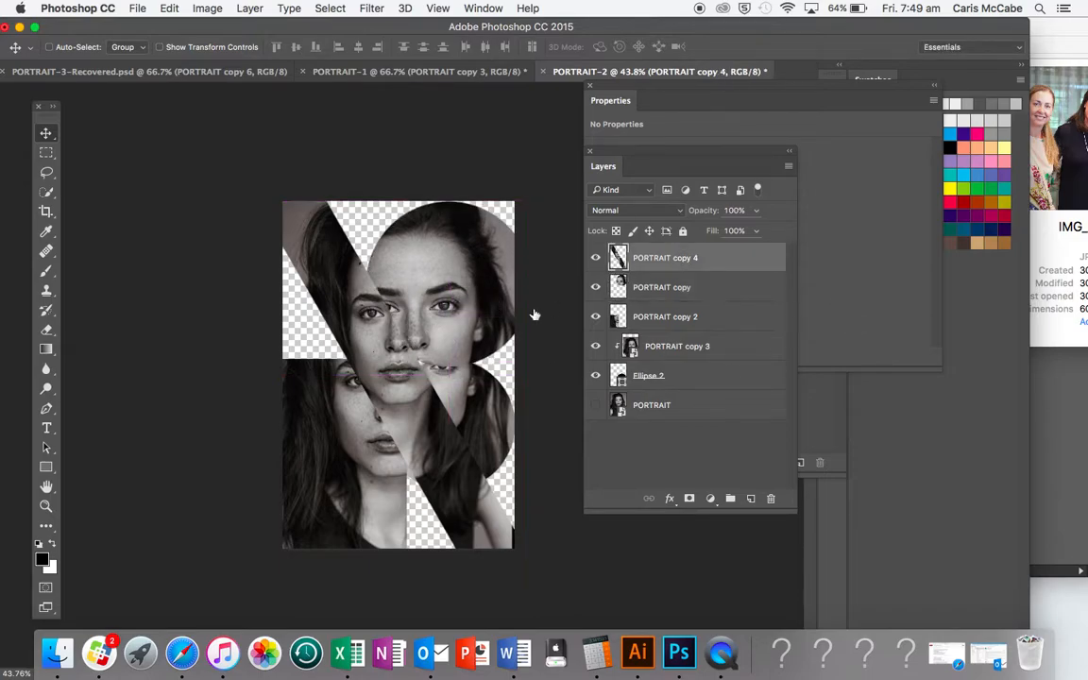
left_click_drag(370, 342, 412, 387)
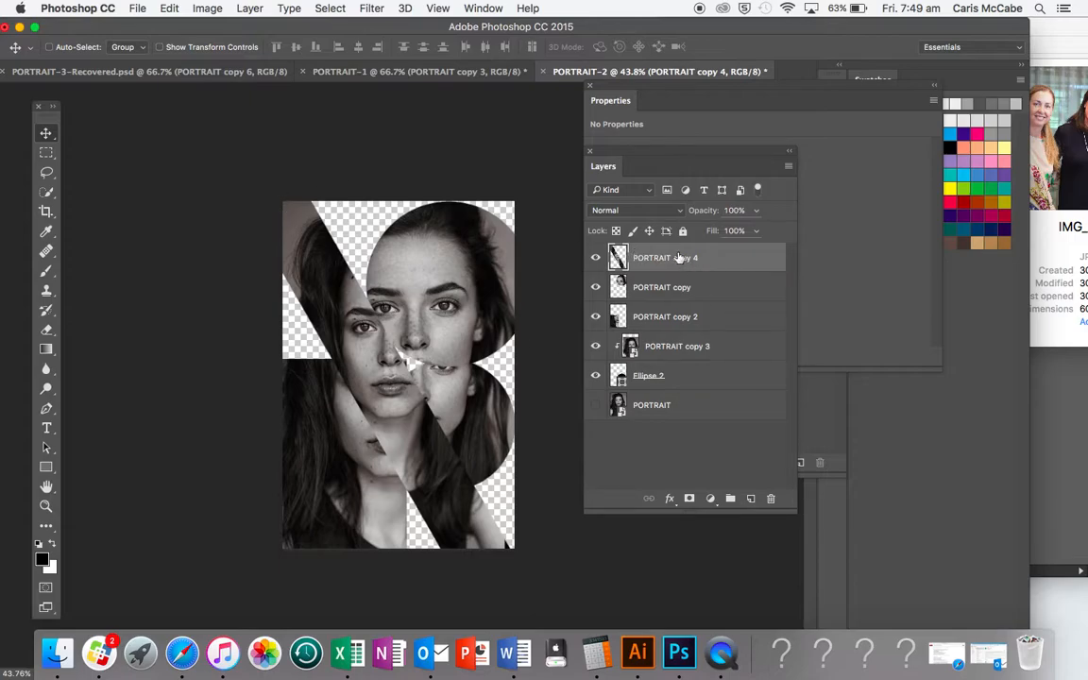
left_click(209, 9)
mouse_move(222, 52)
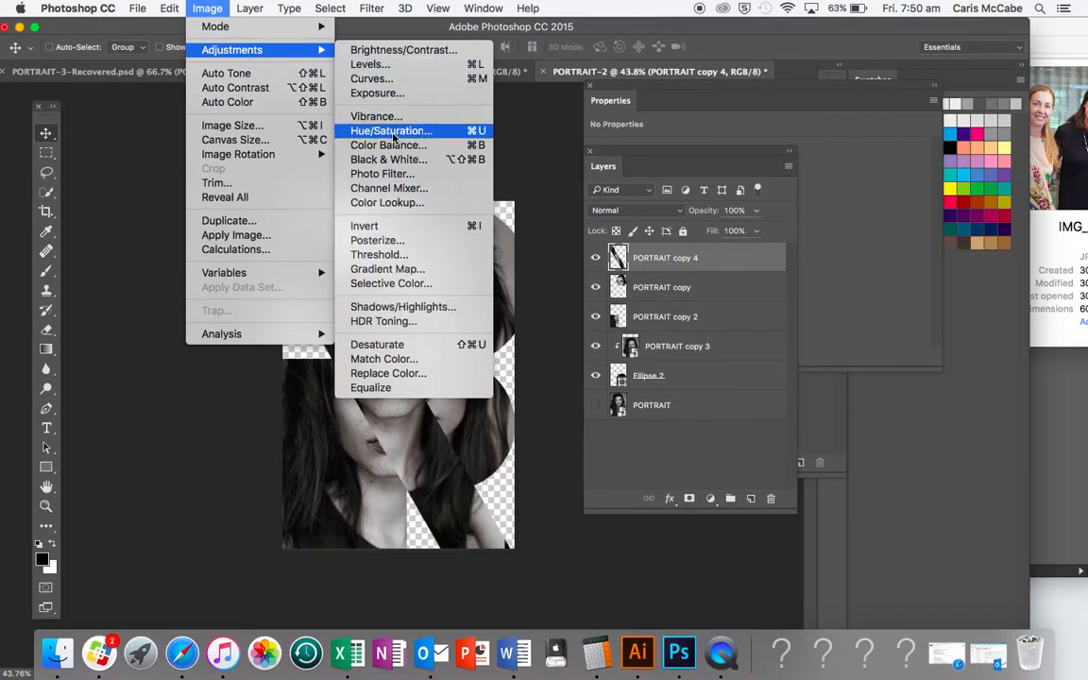
left_click(382, 173)
left_click_drag(561, 219, 741, 142)
left_click_drag(624, 268, 660, 272)
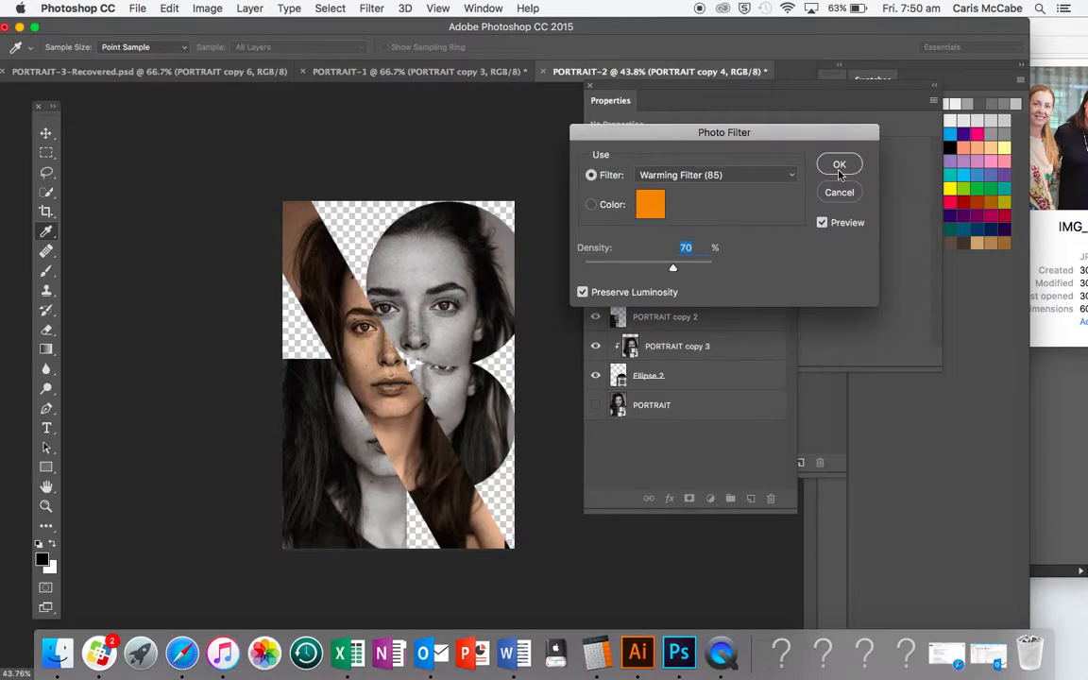
left_click(840, 167)
- Tint the PORTRAIT copy circle with a photo filter in a custom magenta colour, raising its density well above 25%
left_click(694, 293)
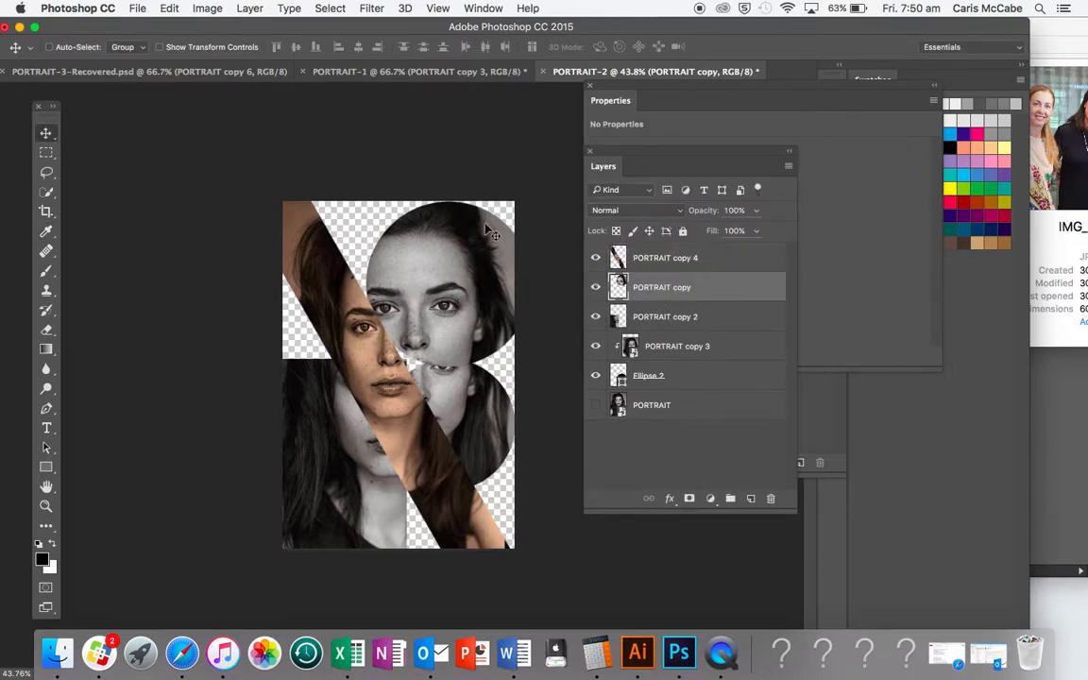
left_click(207, 8)
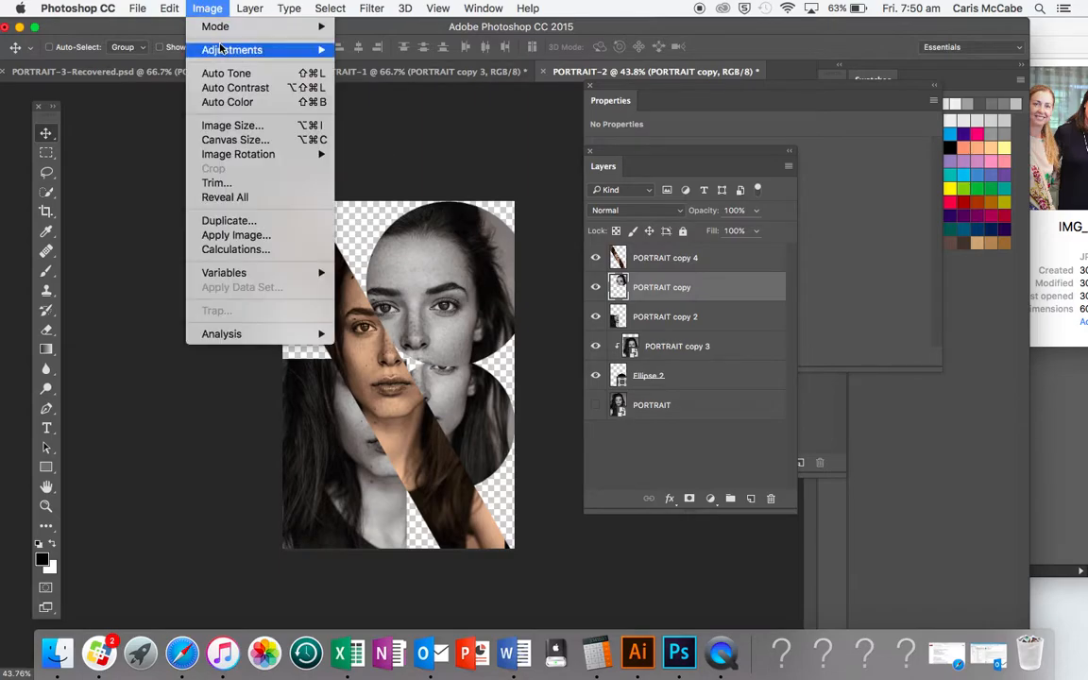
mouse_move(236, 49)
left_click(397, 174)
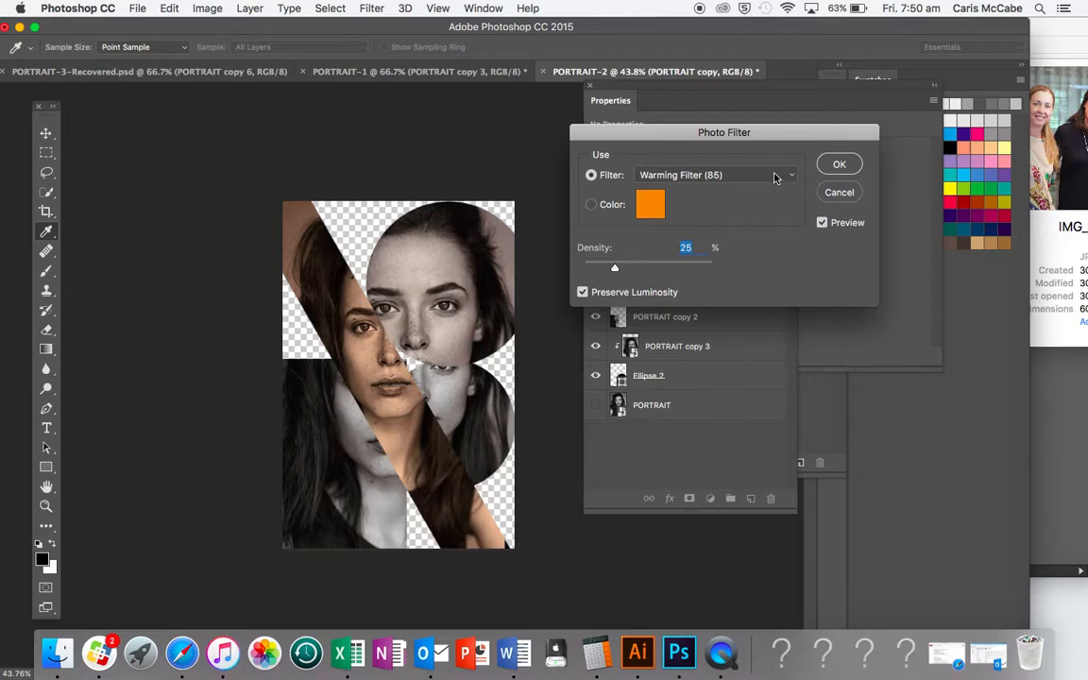
left_click(646, 204)
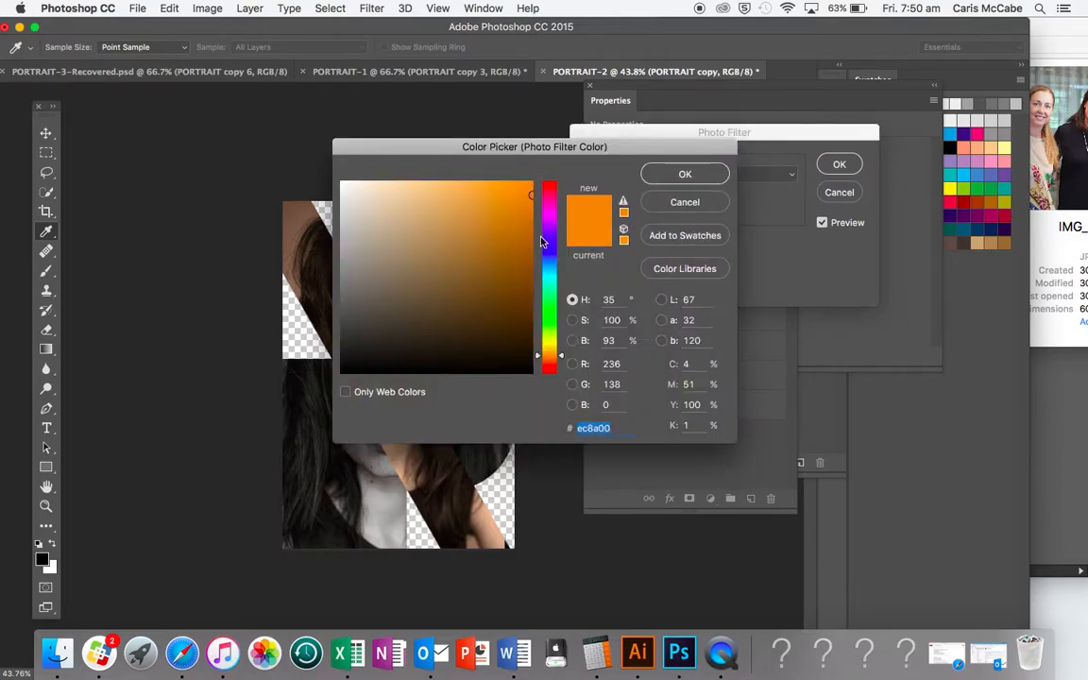
left_click(549, 212)
left_click_drag(488, 148, 657, 104)
left_click(640, 195)
left_click(853, 130)
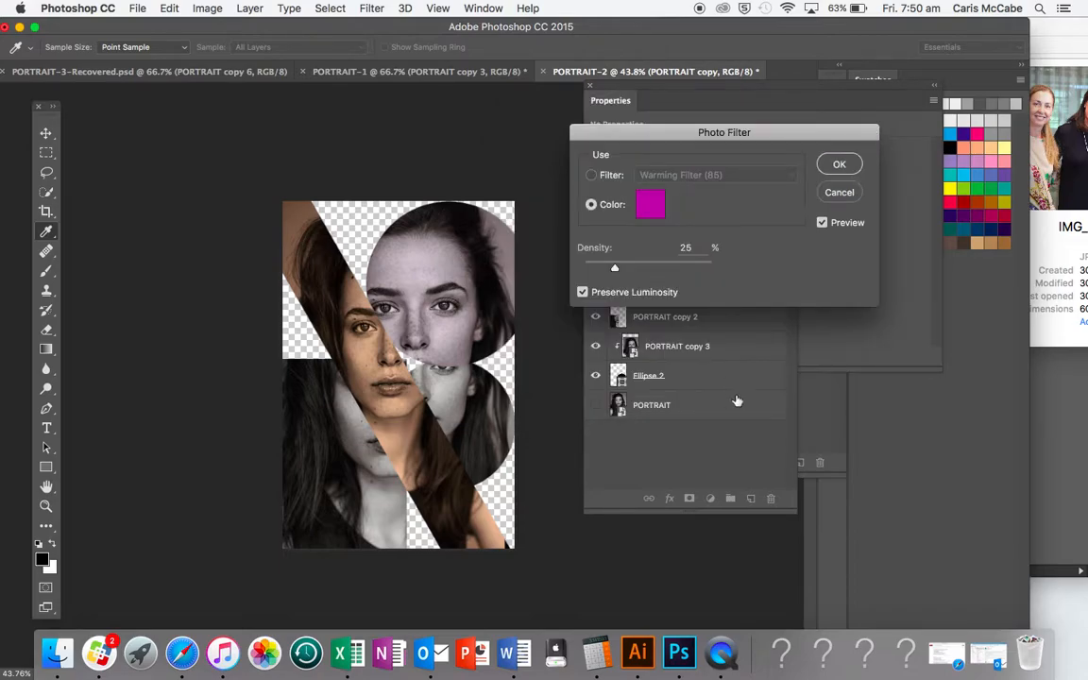
left_click_drag(616, 270, 681, 269)
left_click(848, 165)
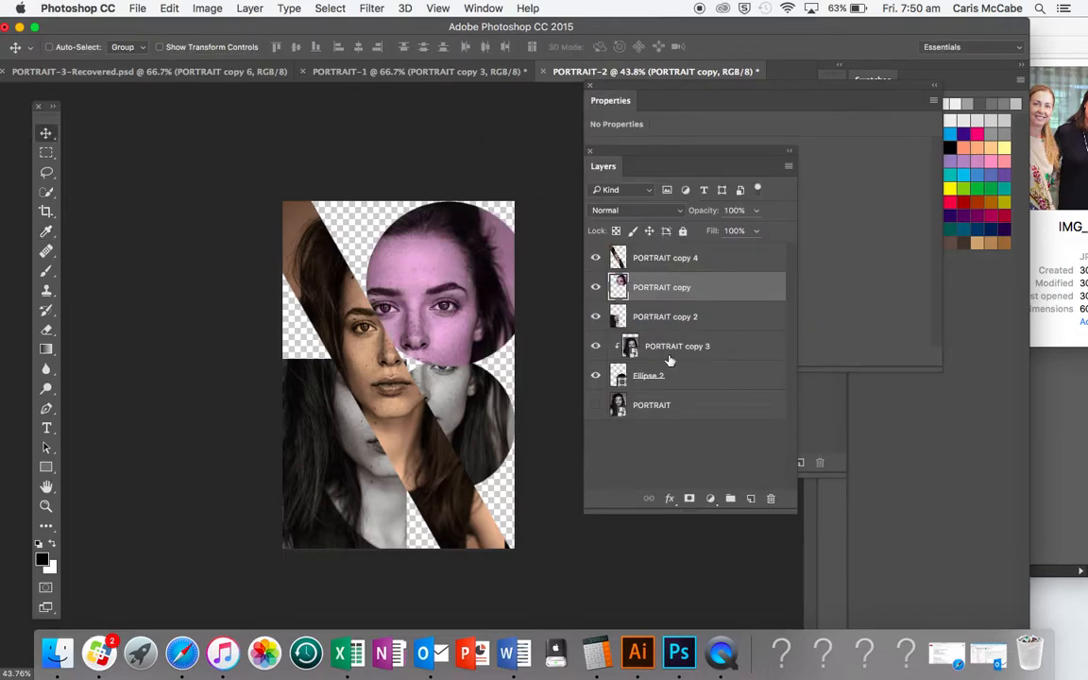
- Apply a Deep Emerald photo filter at about 67% density to the PORTRAIT copy 2 layer
left_click(661, 319)
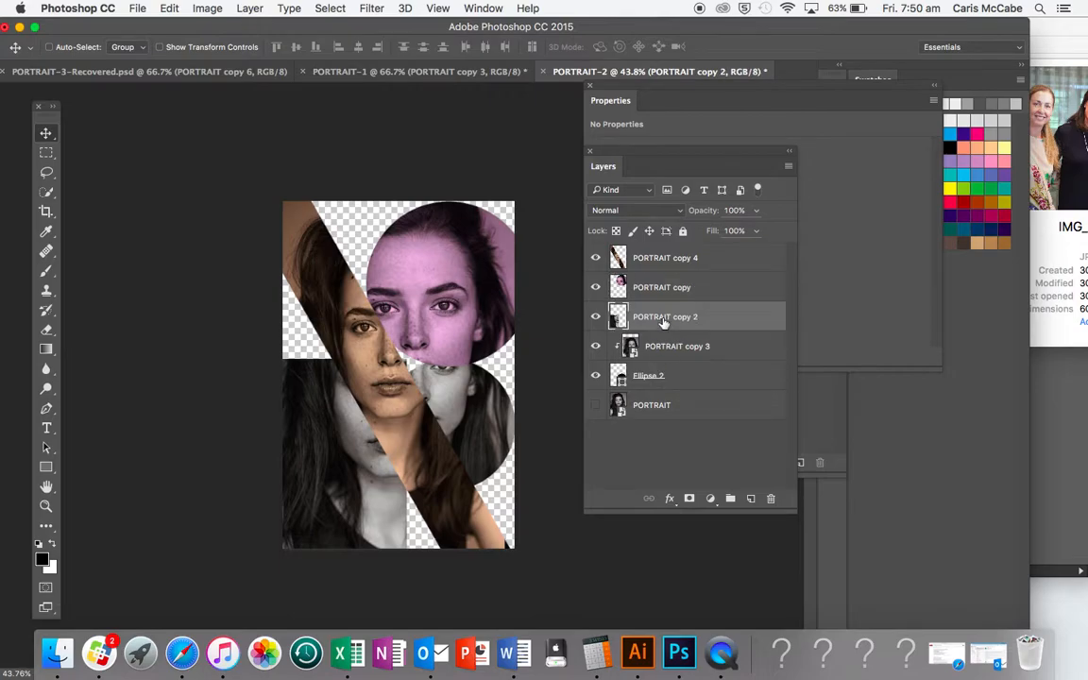
left_click(204, 9)
mouse_move(267, 49)
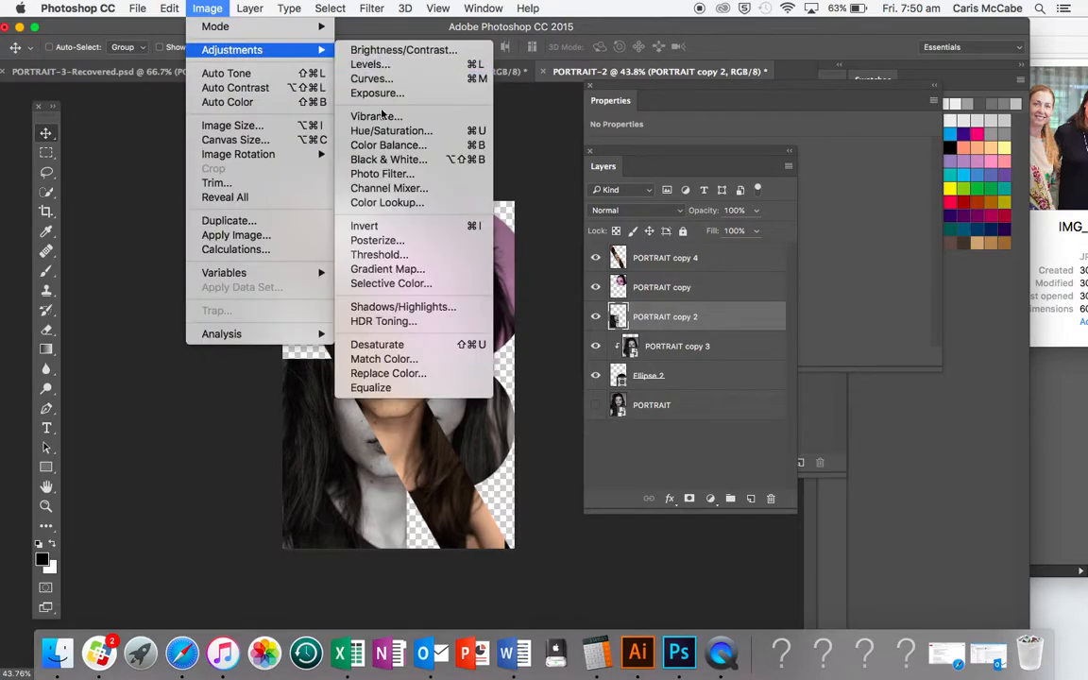
left_click(382, 174)
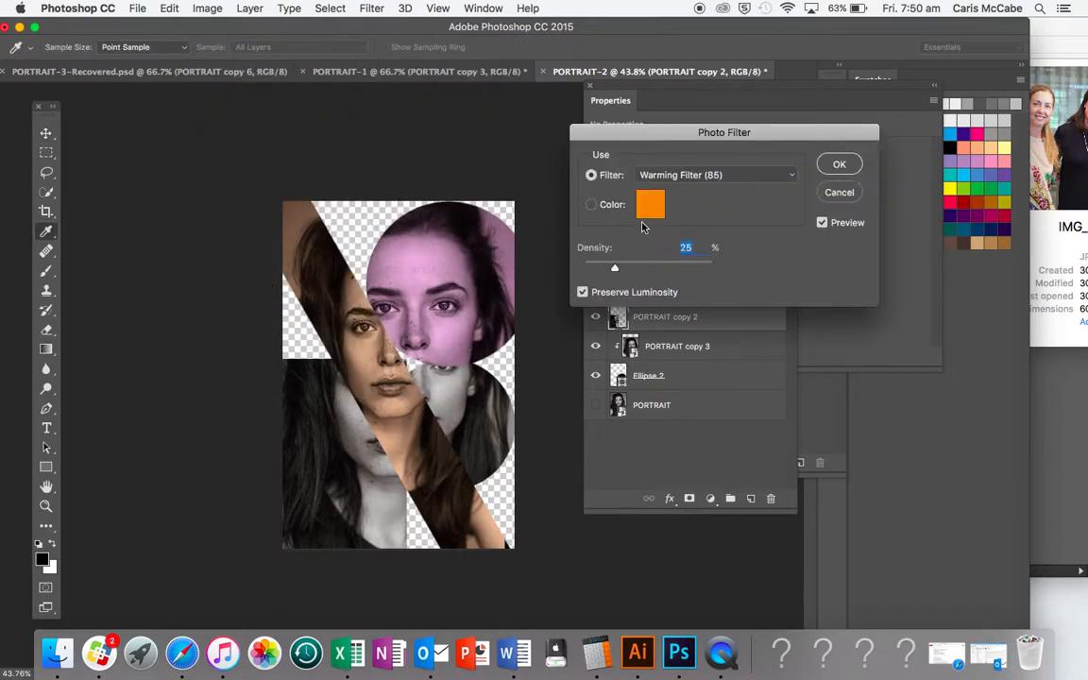
left_click(790, 176)
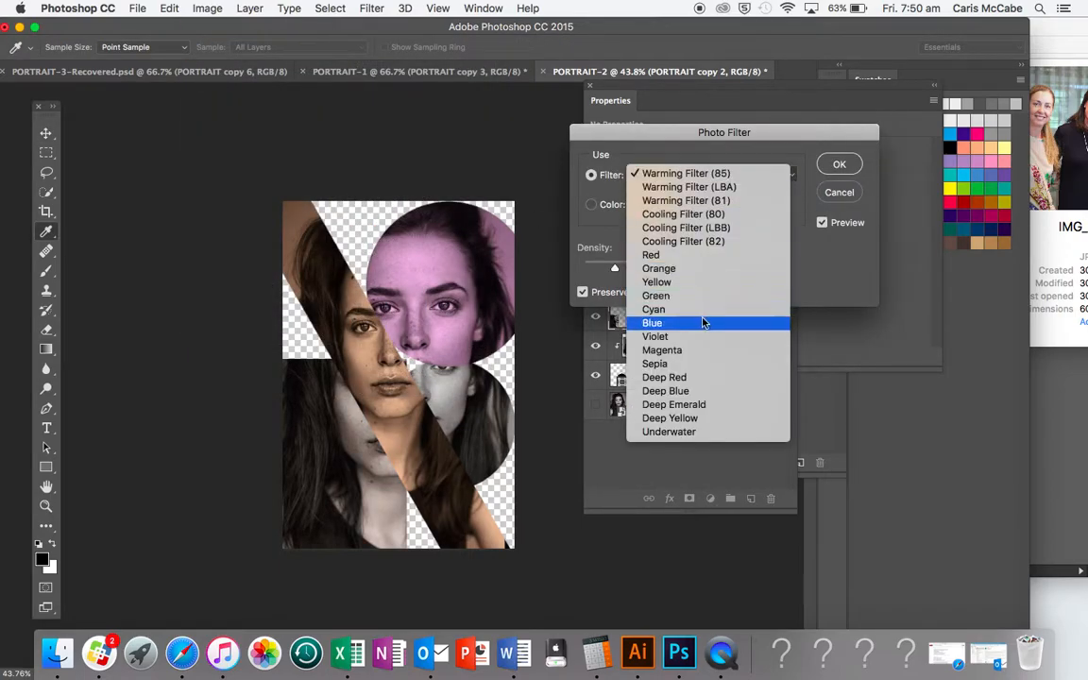
left_click(674, 404)
left_click_drag(620, 261, 645, 270)
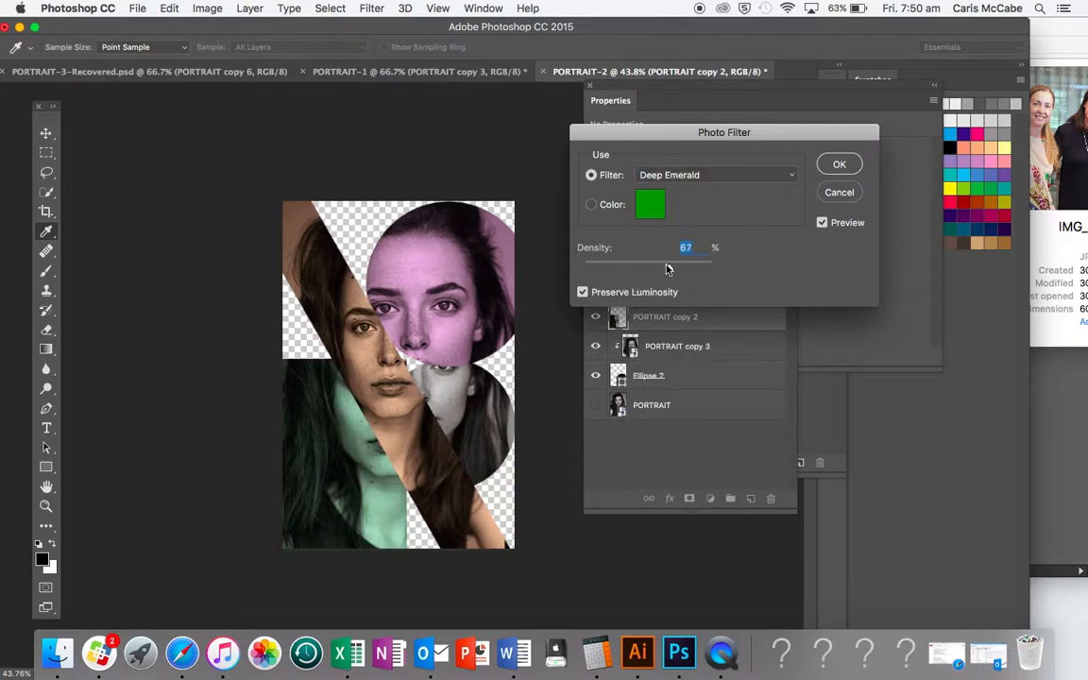
left_click(822, 163)
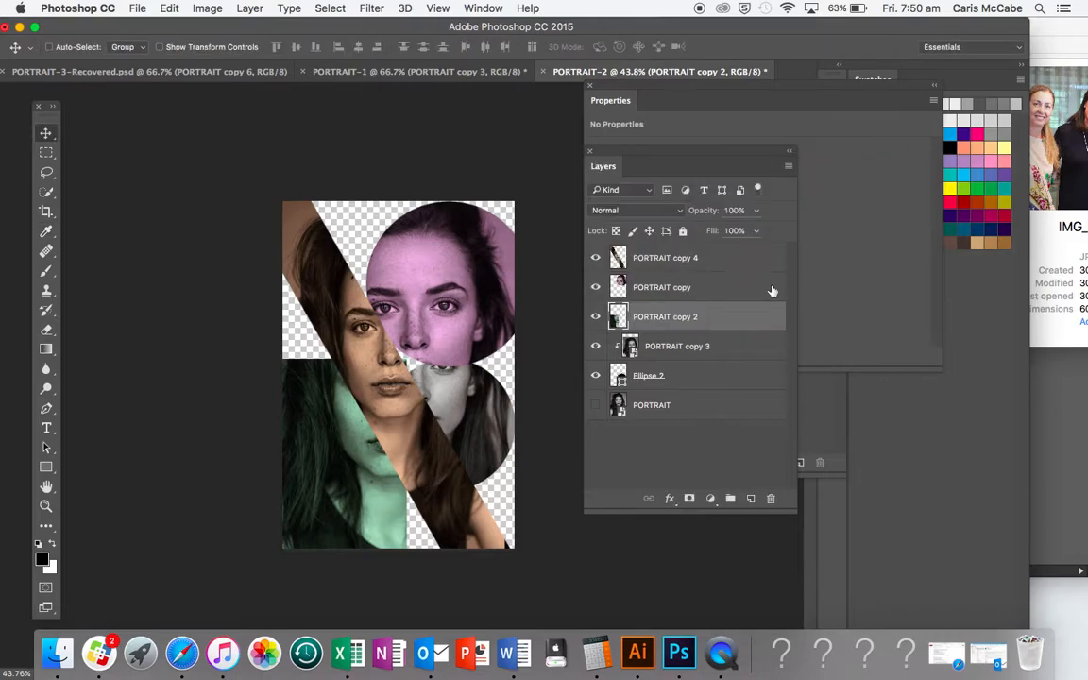
- Merge the PORTRAIT copy 3 and Ellipse 2 layers into one layer
left_click(664, 348)
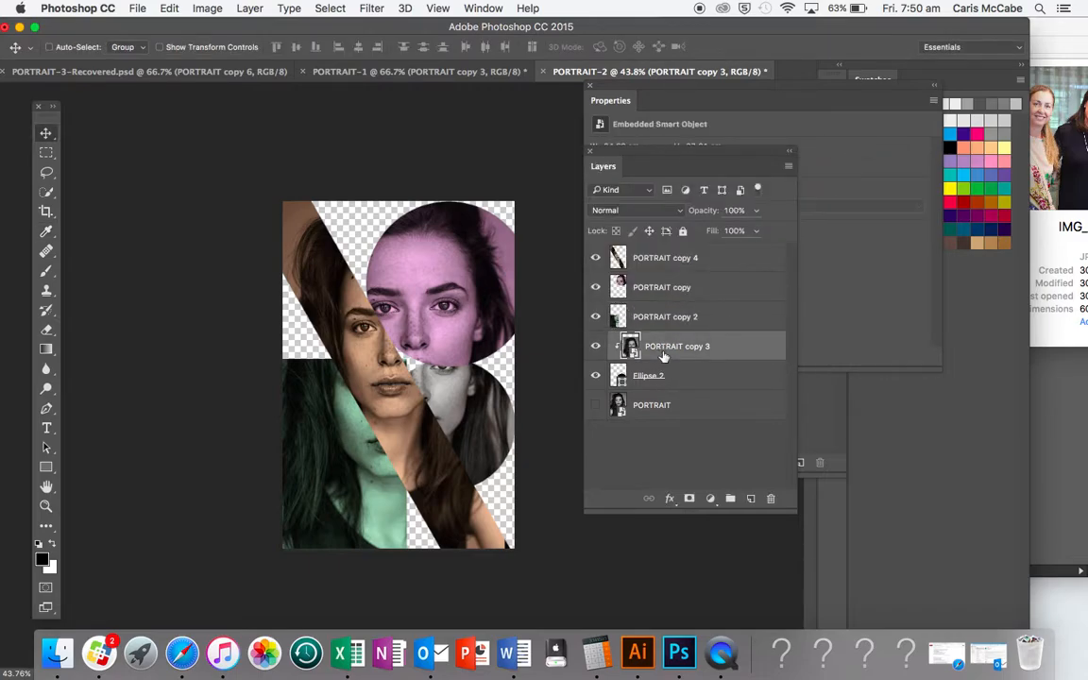
left_click(675, 377, "shift")
right_click(676, 379)
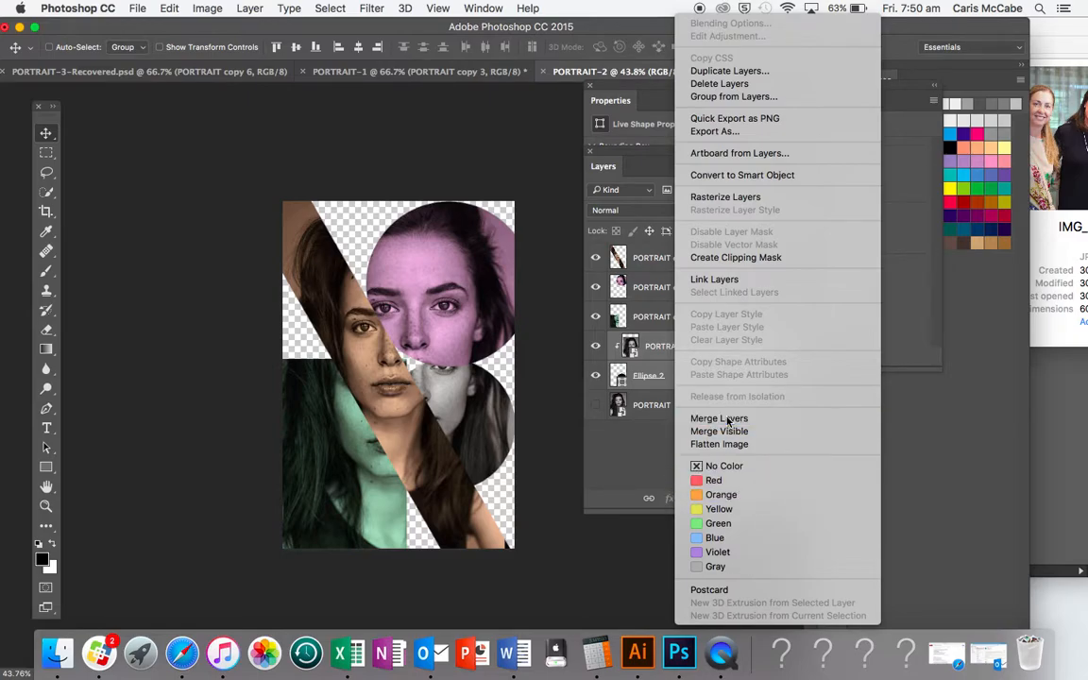
left_click(721, 418)
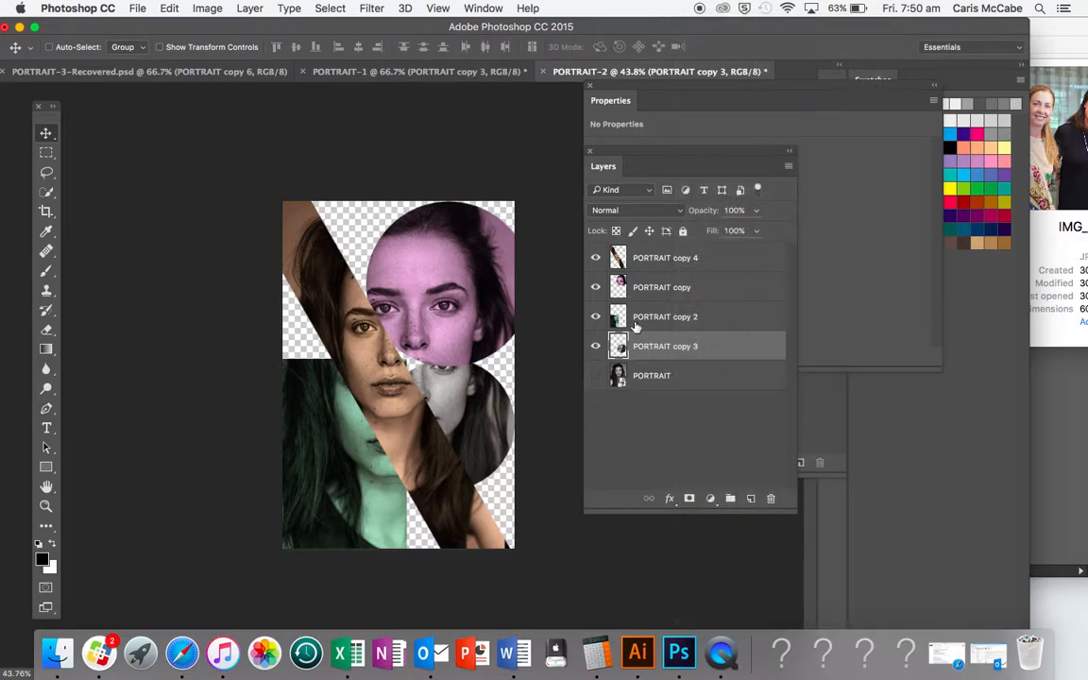
- Apply a Deep Yellow photo filter at 80% density to the merged PORTRAIT copy 3 layer
left_click(210, 9)
mouse_move(228, 50)
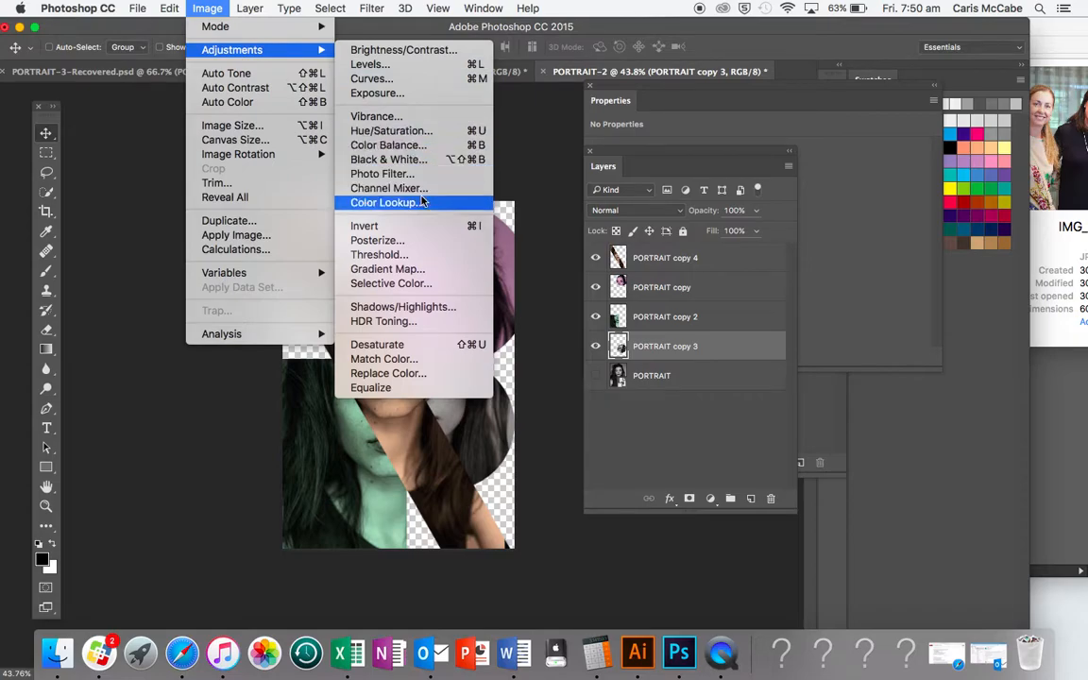
left_click(378, 173)
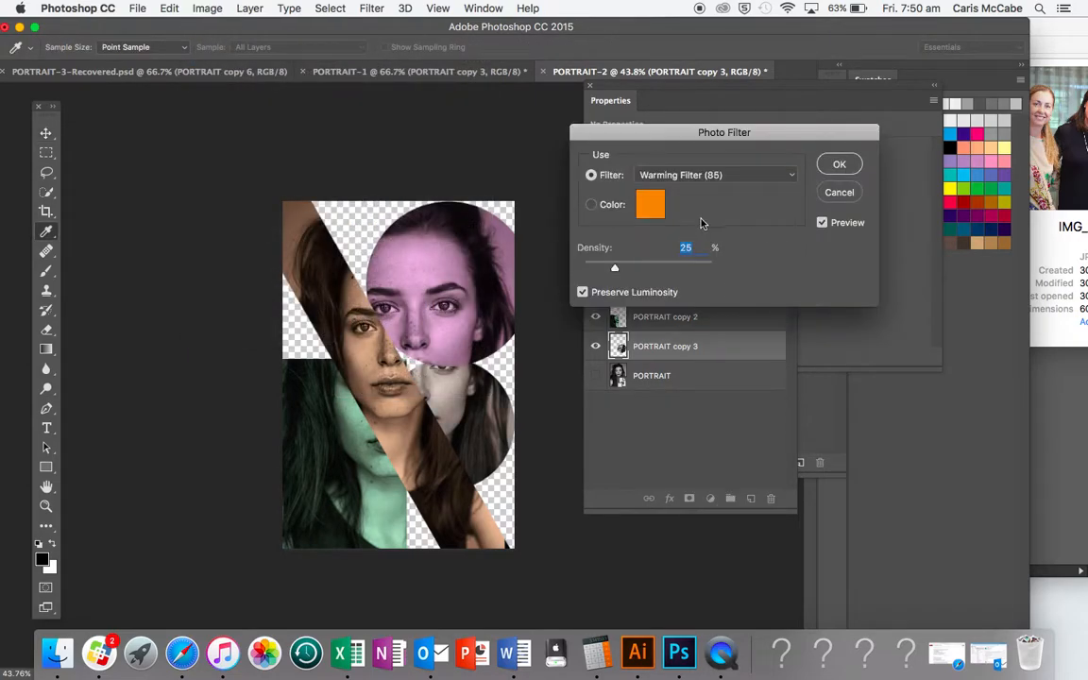
left_click(713, 174)
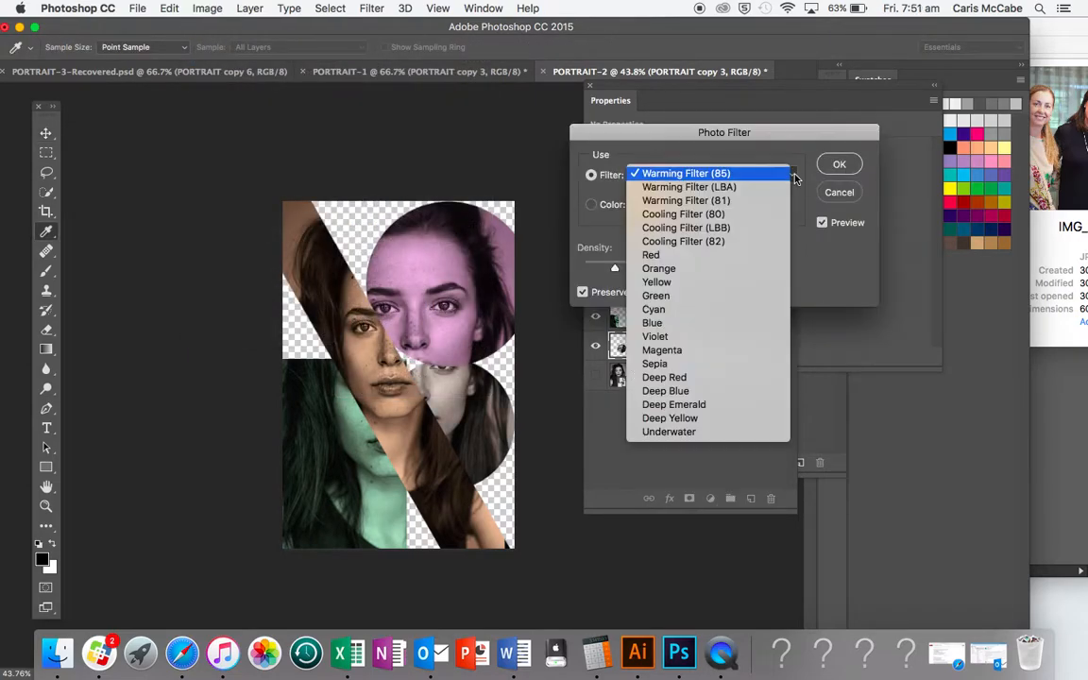
left_click(695, 418)
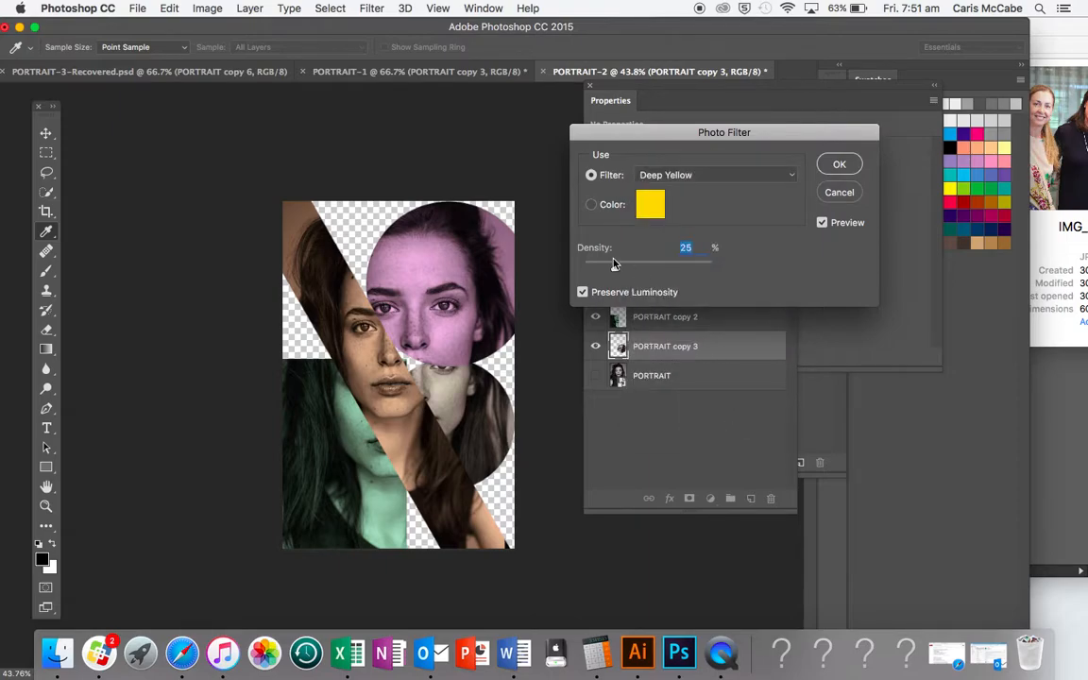
left_click_drag(667, 268, 687, 268)
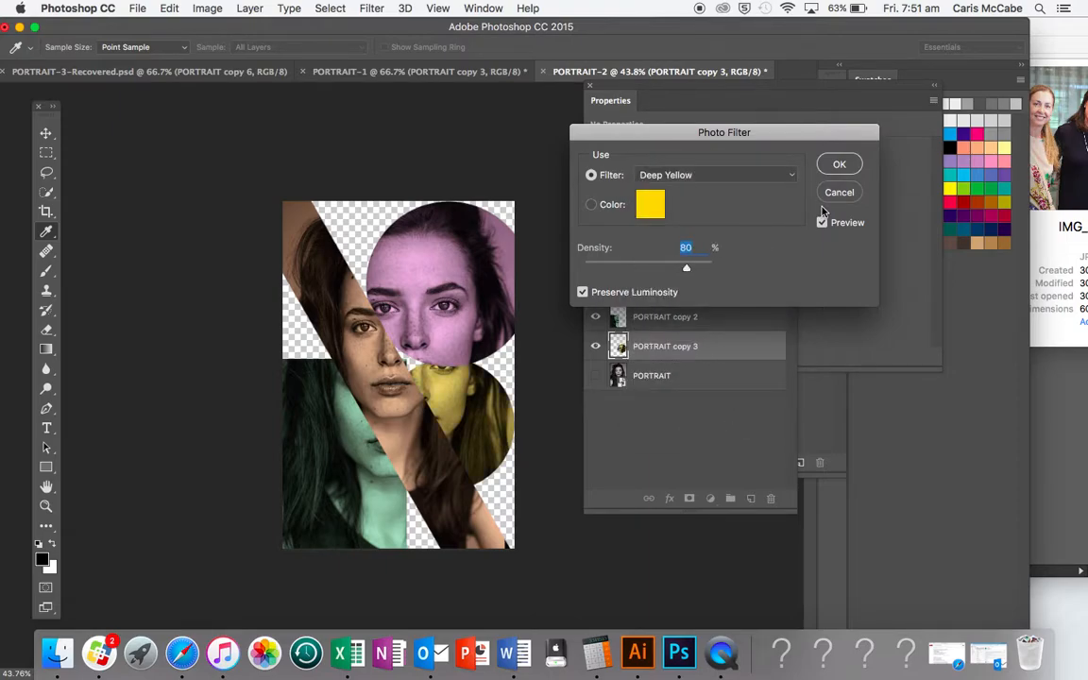
left_click(837, 163)
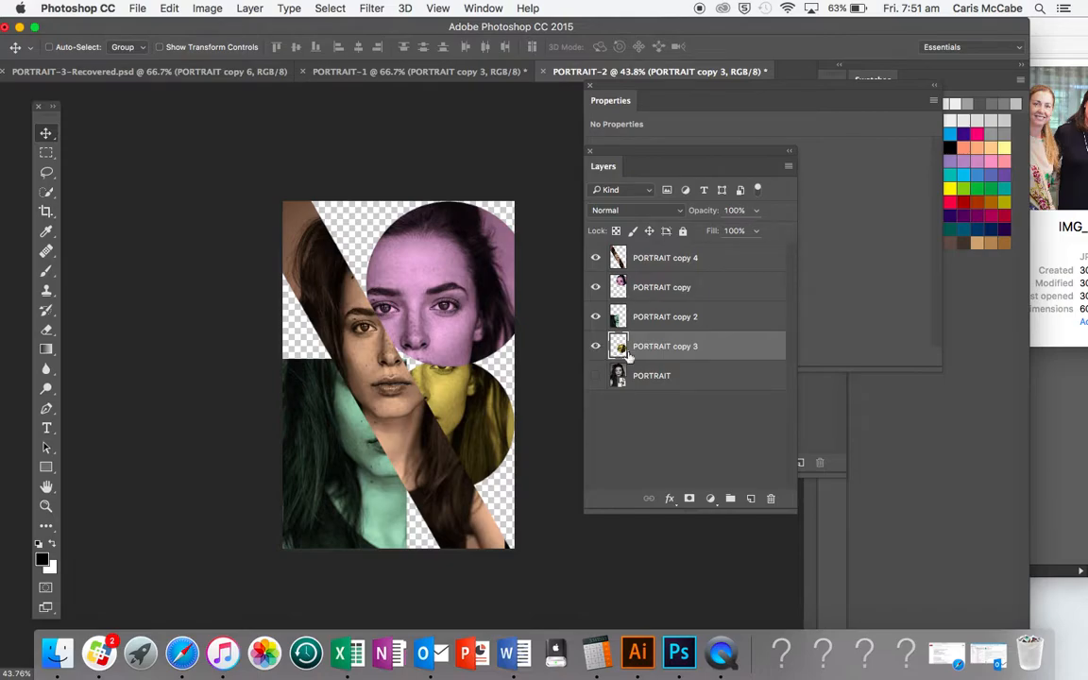
- Reposition and enlarge the yellow PORTRAIT copy 3 circle with Free Transform so more of its face shows beneath the magenta circle
left_click_drag(423, 382, 463, 411)
key("super+t")
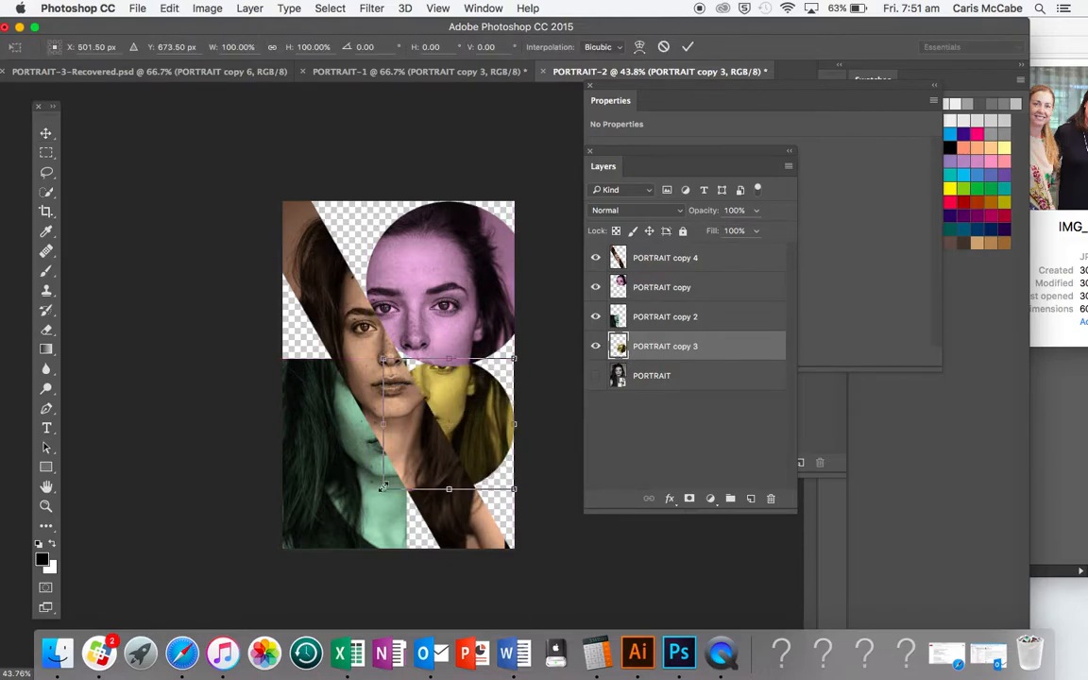
left_click_drag(385, 490, 337, 513)
left_click_drag(469, 420, 493, 400)
left_click_drag(540, 333, 515, 367)
key("Return")
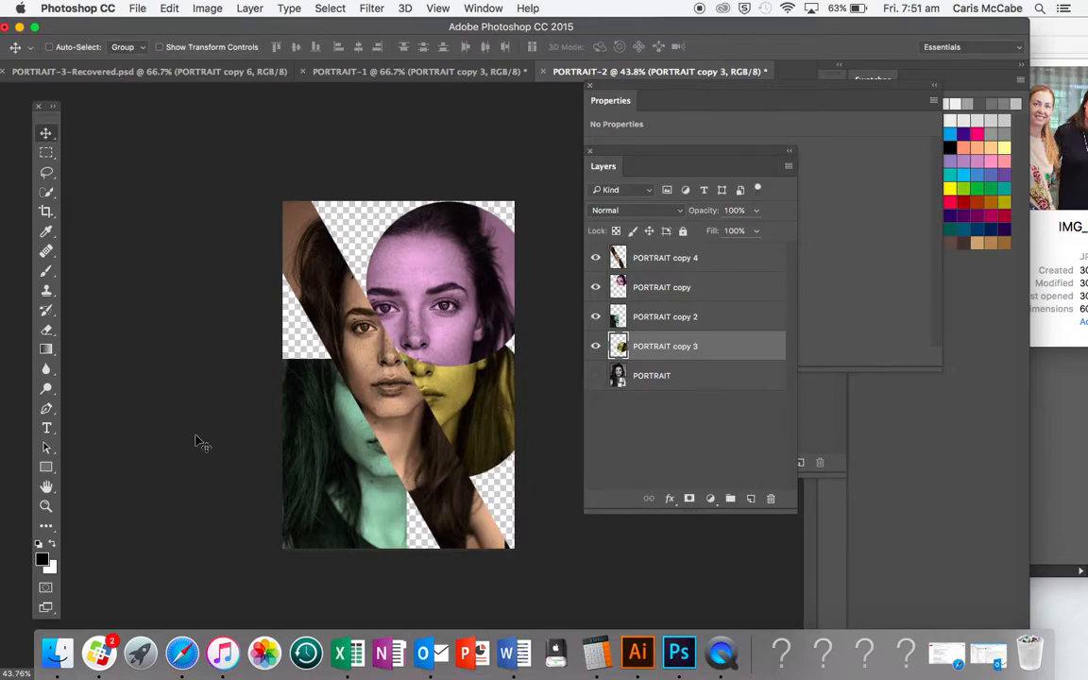
- Draw a black circle of about 516 px above the PORTRAIT copy 3 layer and move it to the canvas's upper-left area
left_click(47, 469)
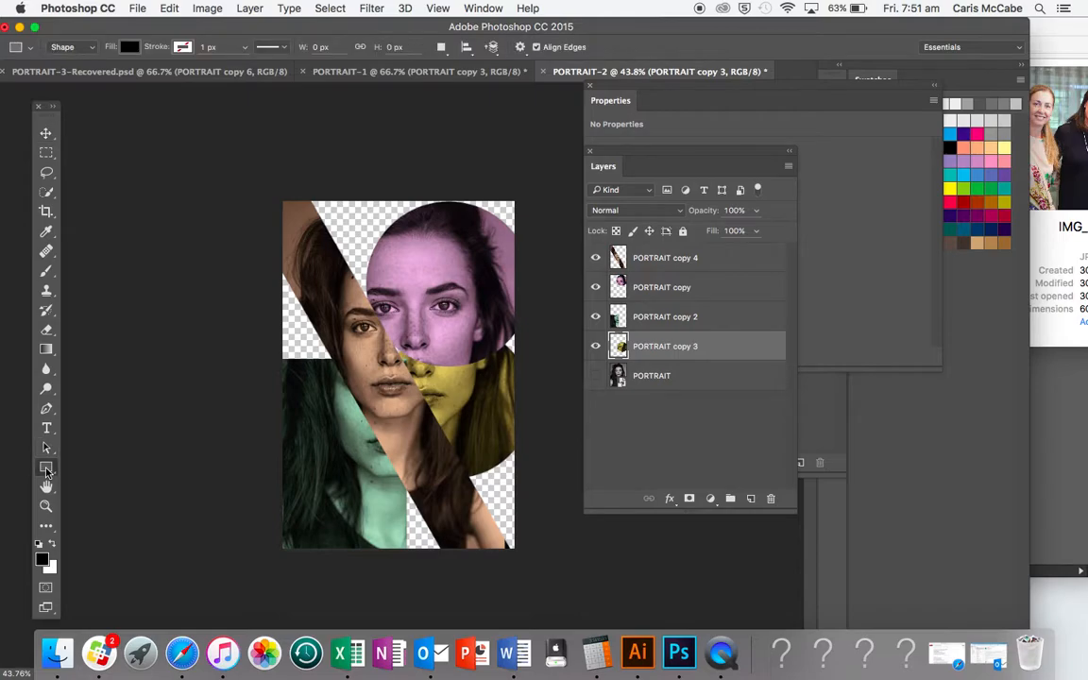
left_click(110, 495)
left_click_drag(342, 284, 502, 465)
key("v")
left_click_drag(451, 416, 391, 314)
left_click(851, 164)
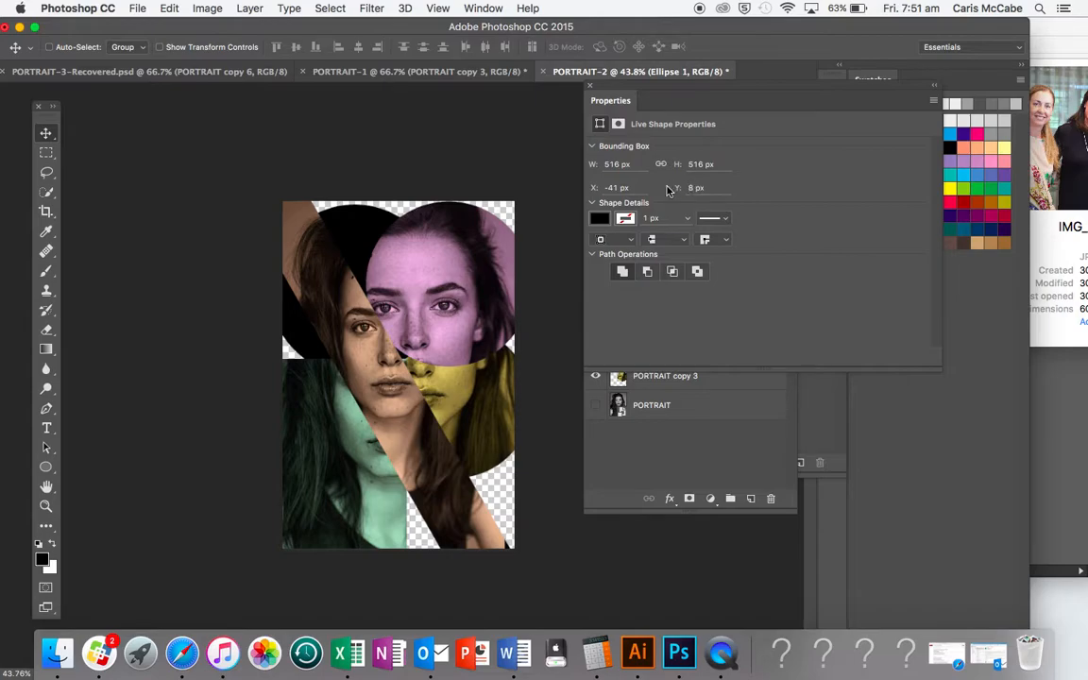
- Change the fill of the black Ellipse 1 circle to a bright lime green with a hue of 72°
left_click(598, 218)
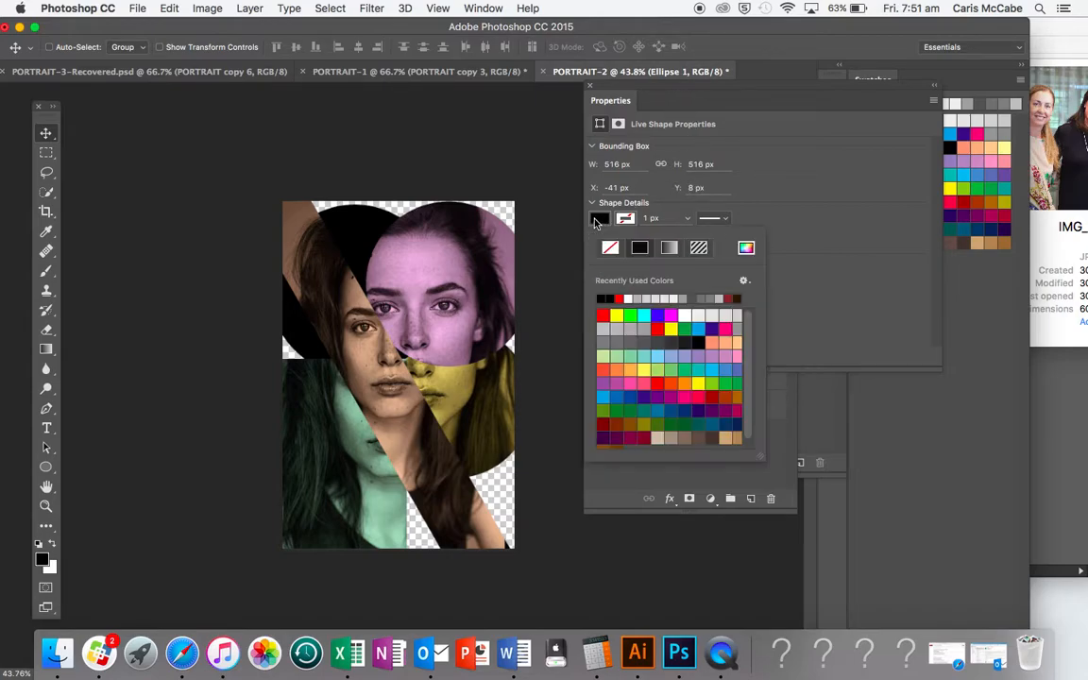
left_click(746, 248)
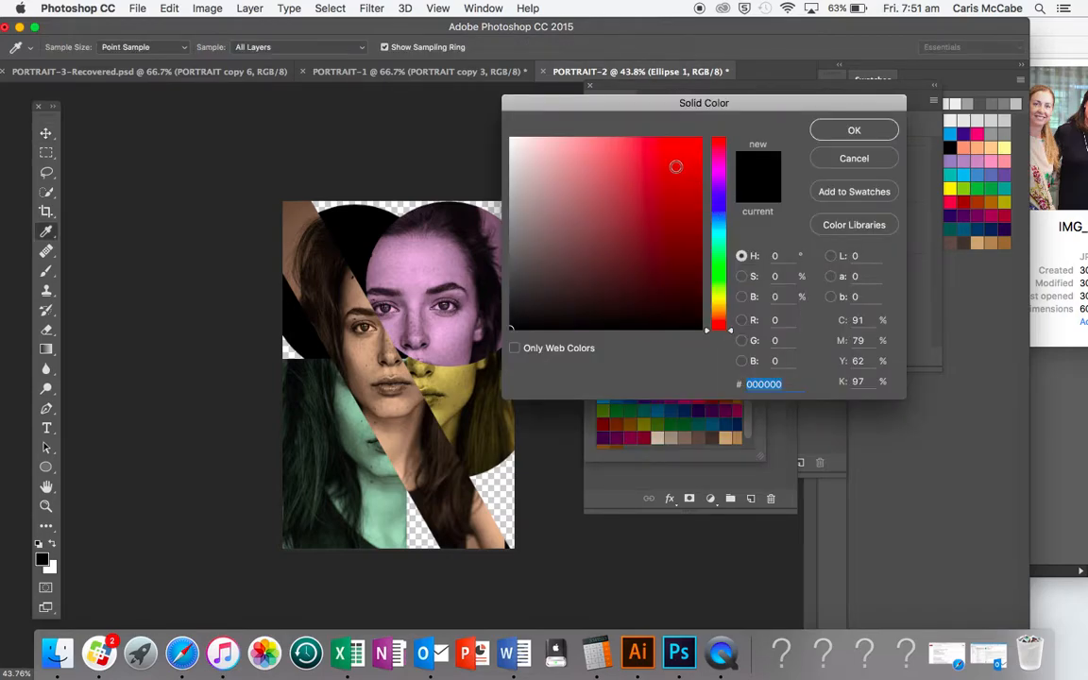
left_click(724, 293)
left_click(664, 201)
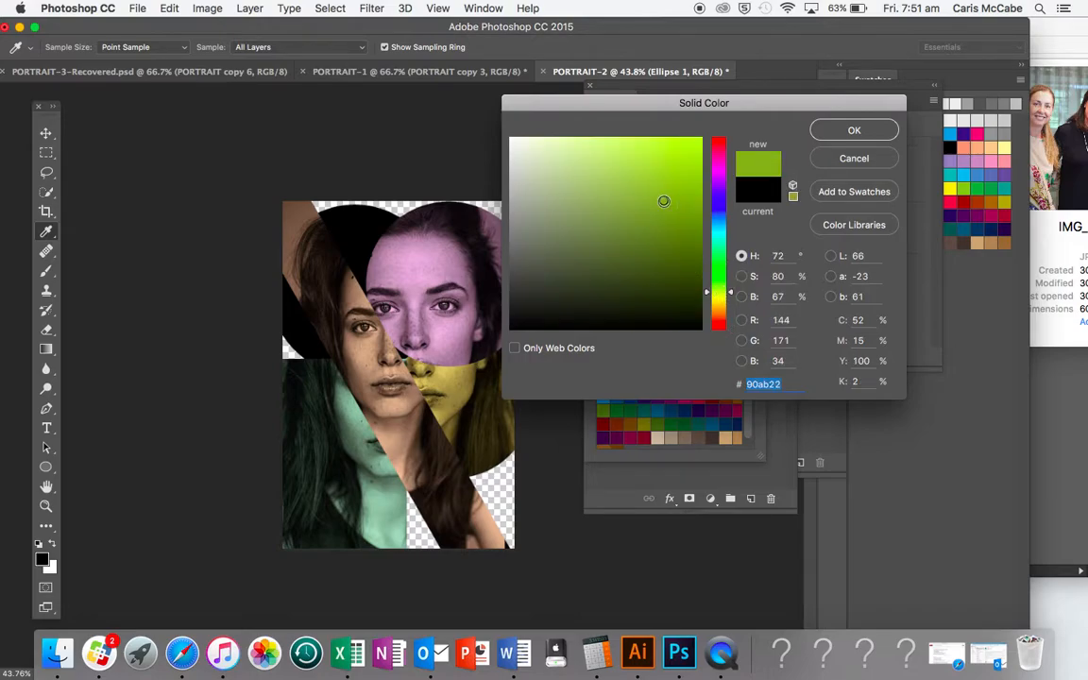
left_click(650, 153)
left_click(836, 138)
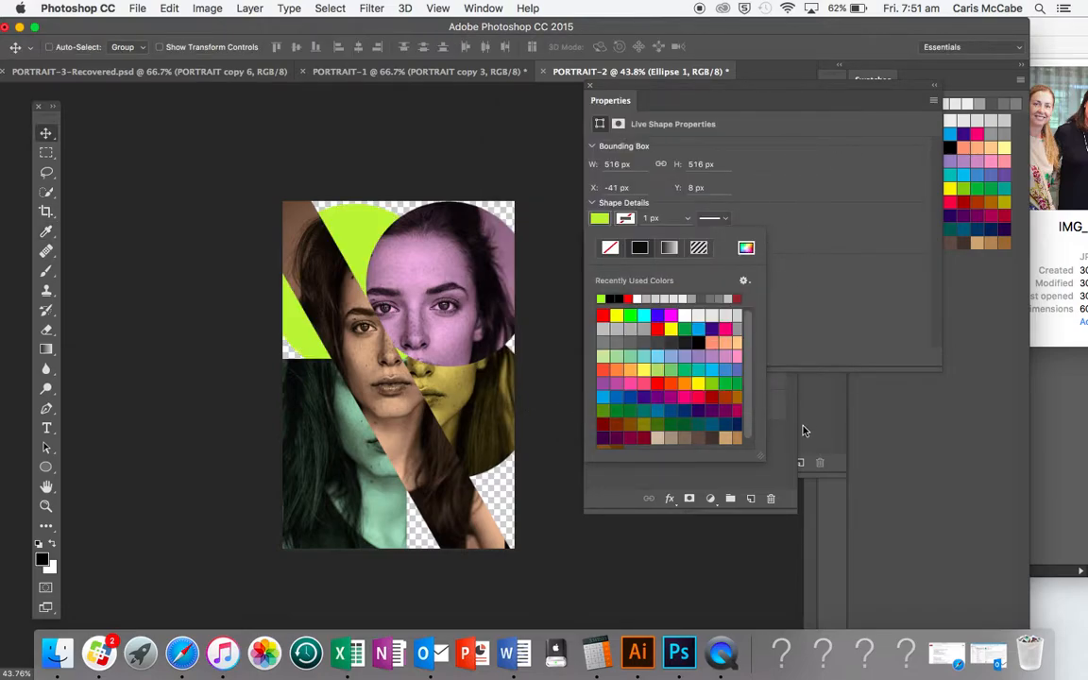
left_click(782, 469)
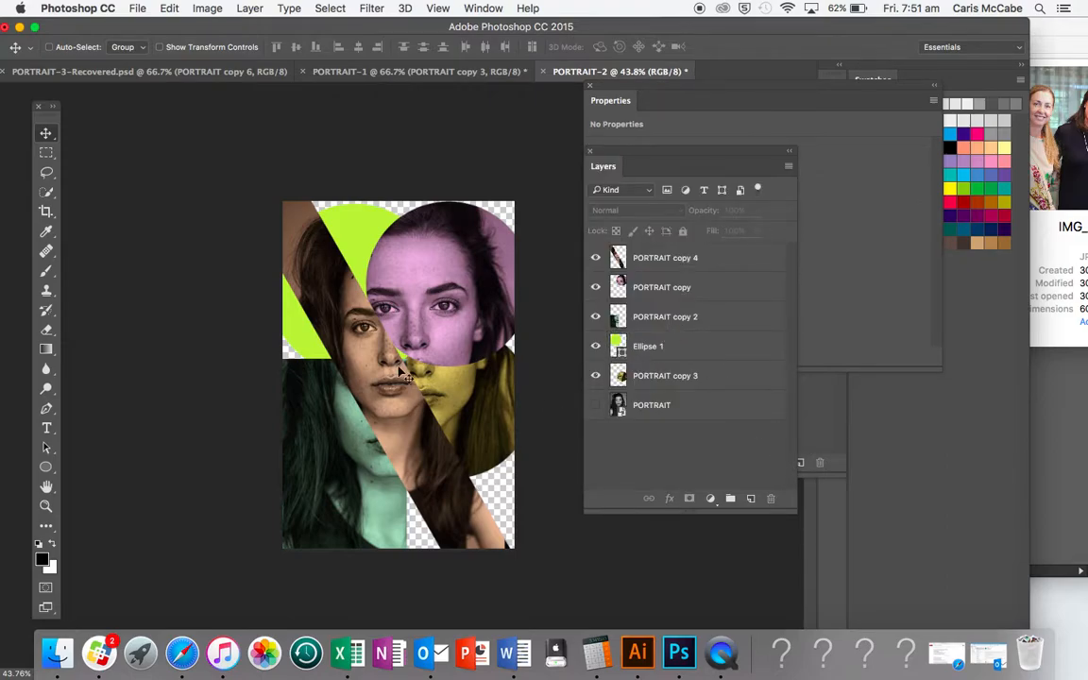
- Draw a black rectangle of about 400 × 483 px, place its layer beneath PORTRAIT copy 3 and shift it toward the canvas's lower-right edge
left_click(45, 467)
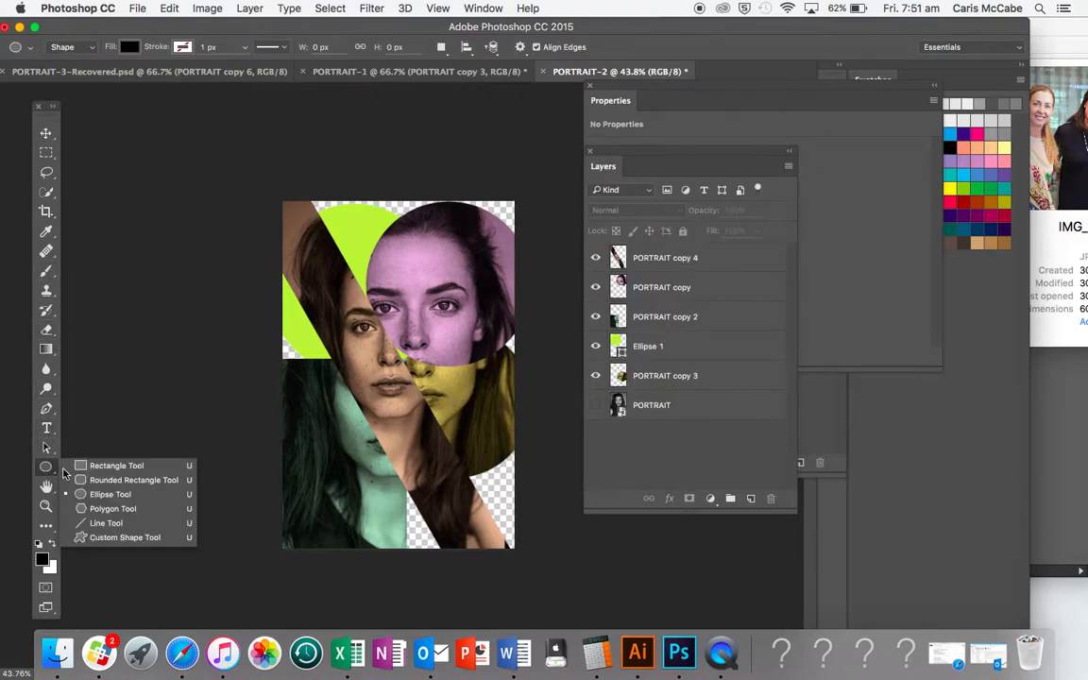
left_click(116, 465)
left_click_drag(360, 365, 493, 527)
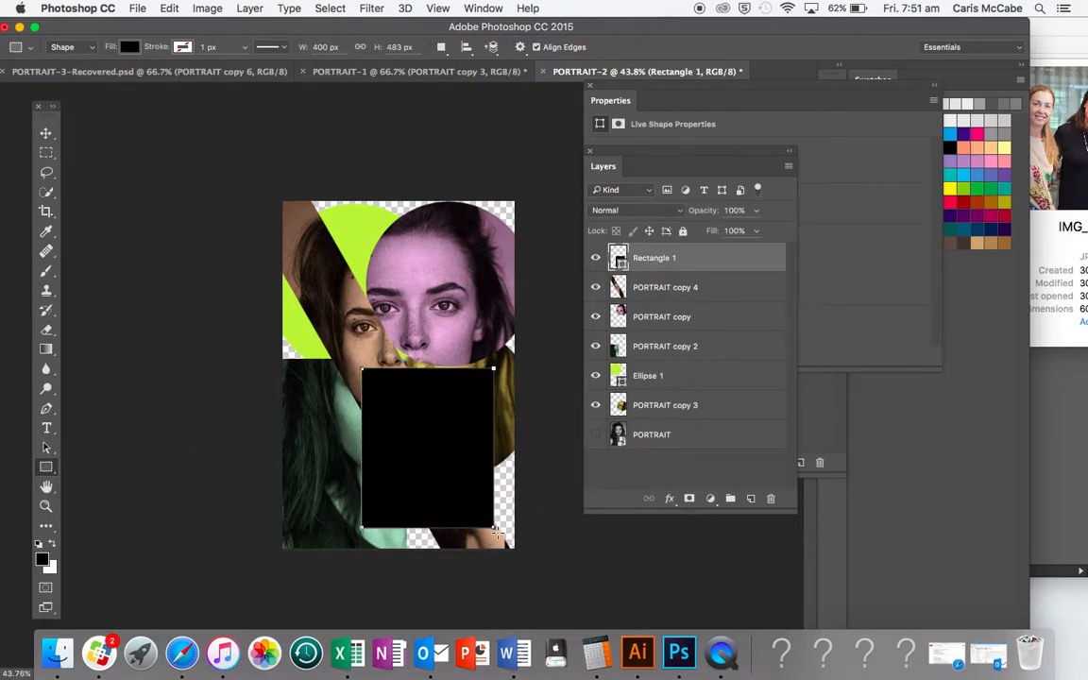
left_click_drag(665, 261, 687, 417)
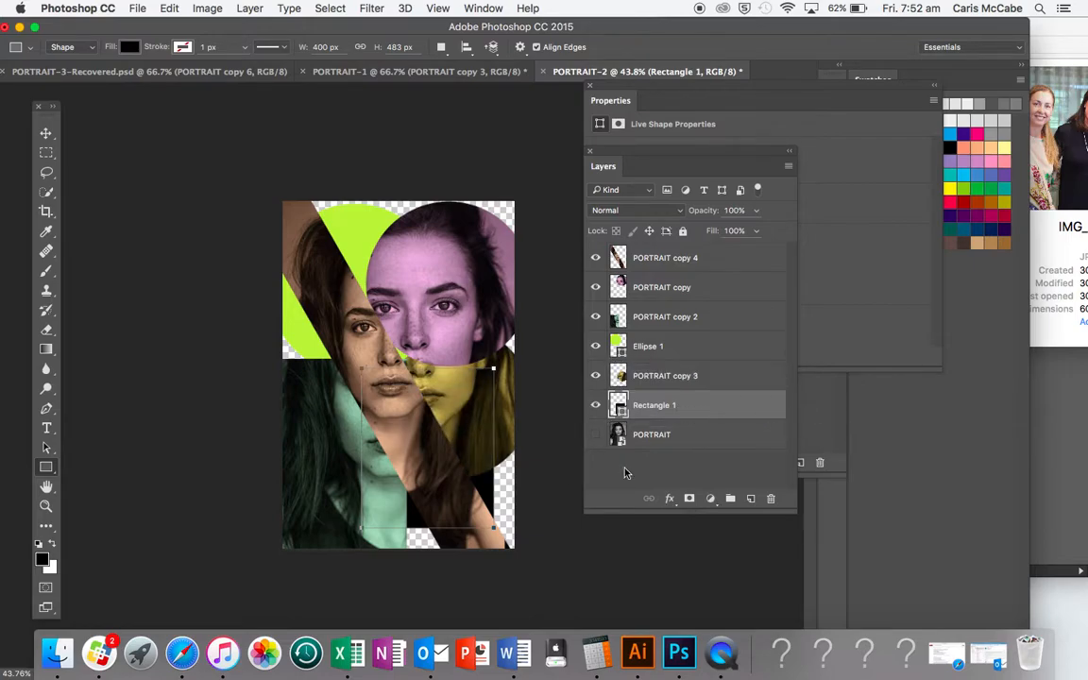
key("v")
left_click_drag(489, 491, 507, 493)
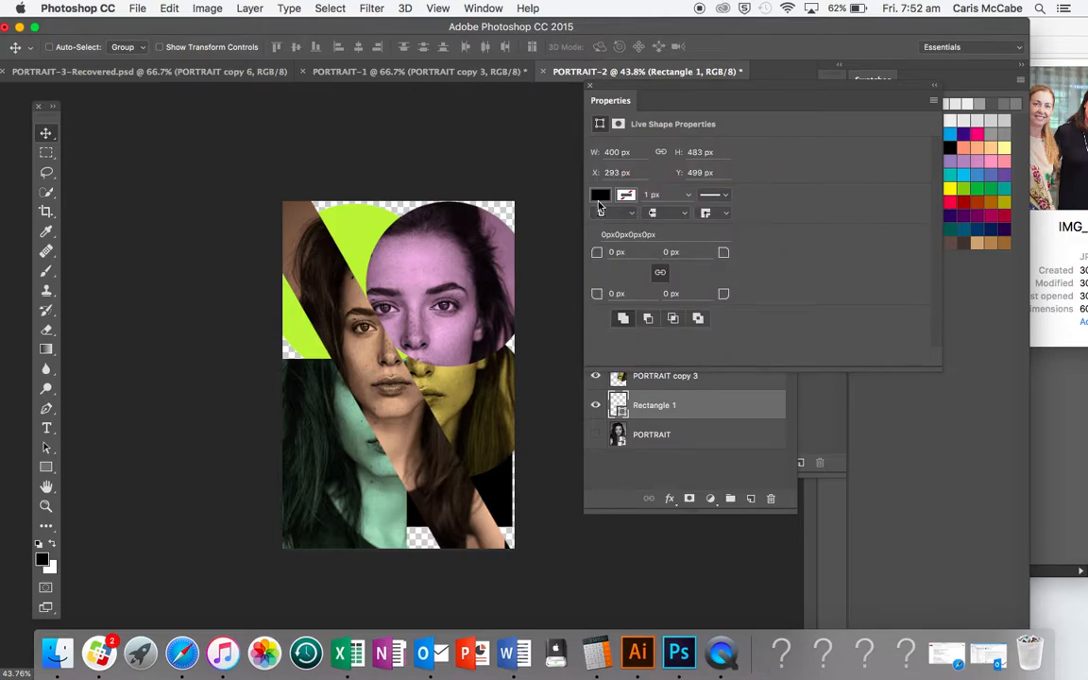
- Change the fill of the black Rectangle 1 shape to a bright pink-magenta with a hue of 301°
left_click(600, 196)
left_click(745, 224)
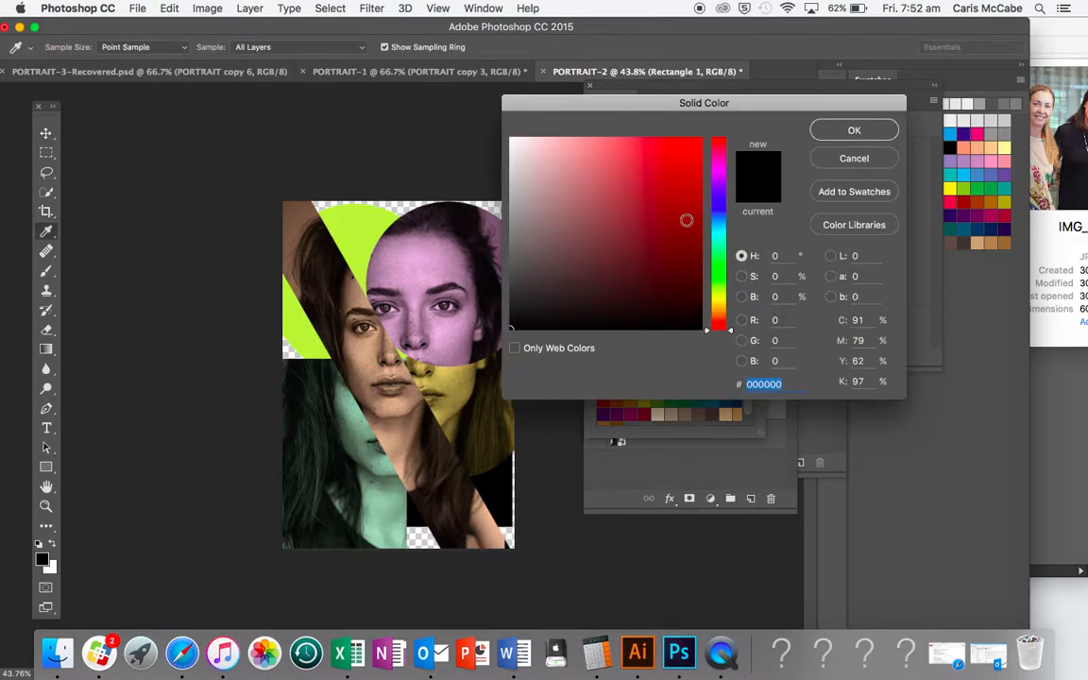
left_click_drag(715, 176, 715, 170)
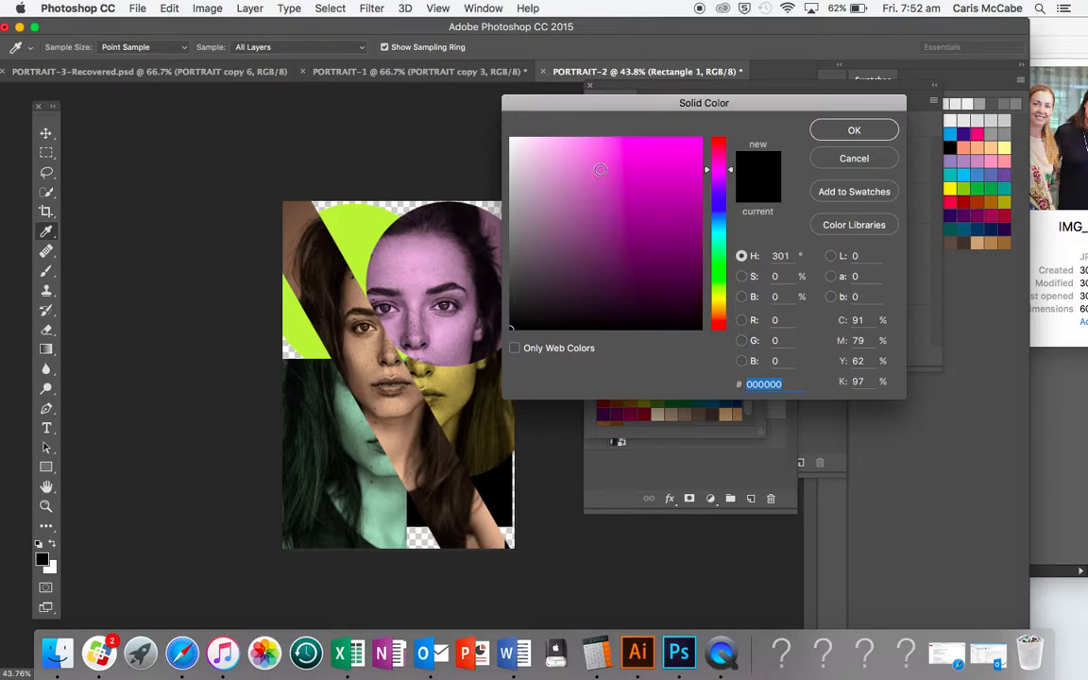
left_click(597, 169)
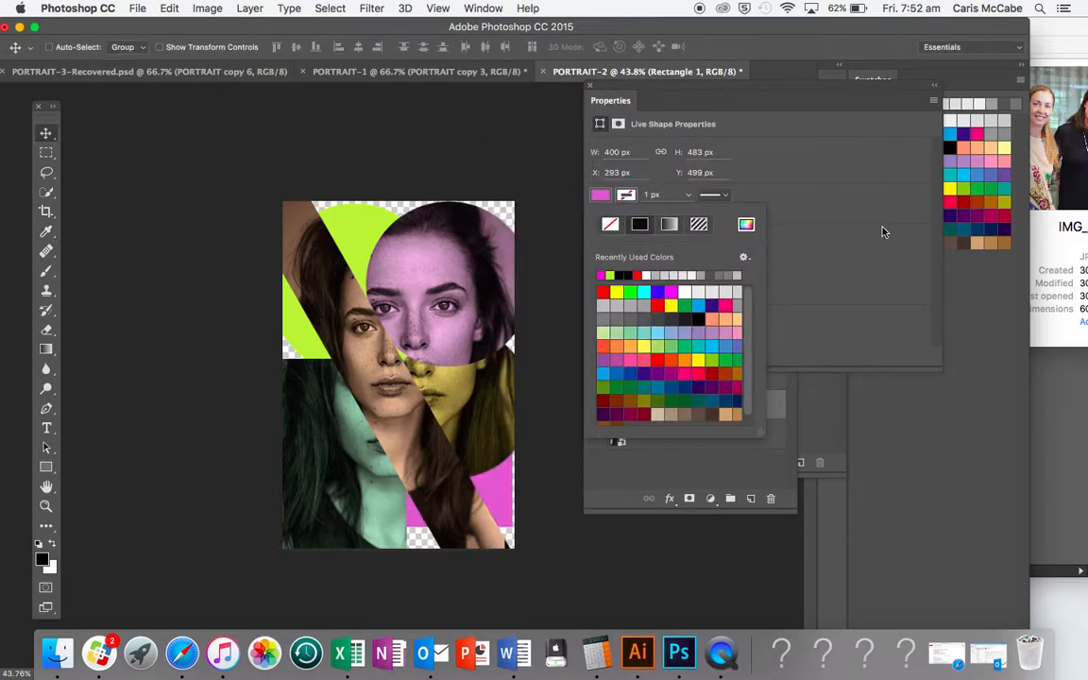
left_click(530, 463)
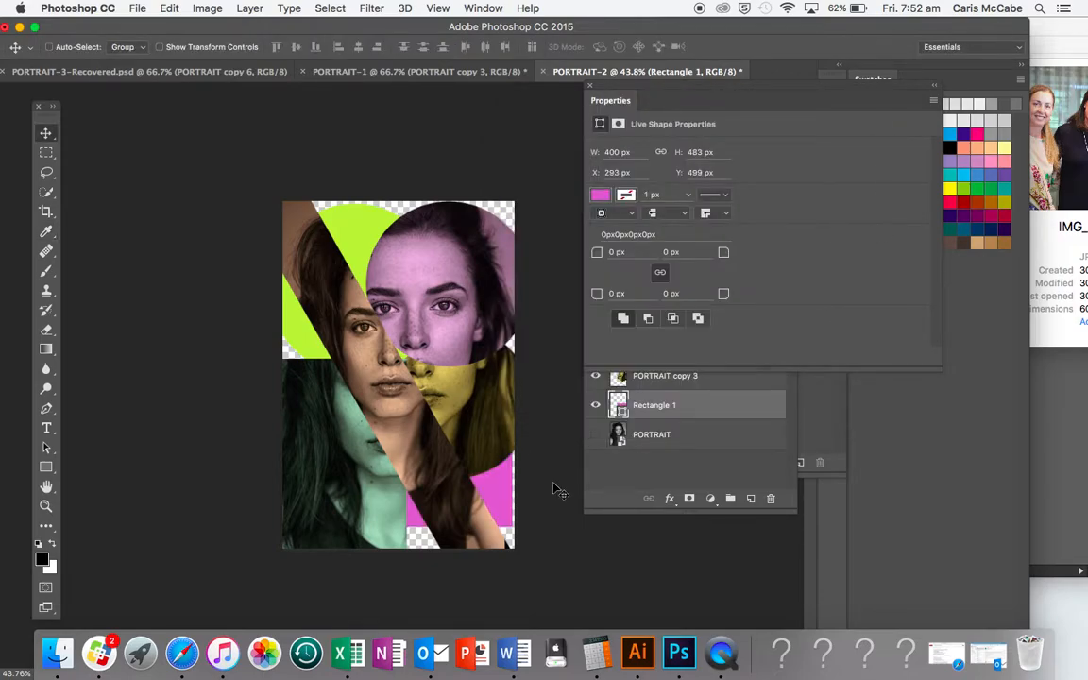
left_click(702, 473)
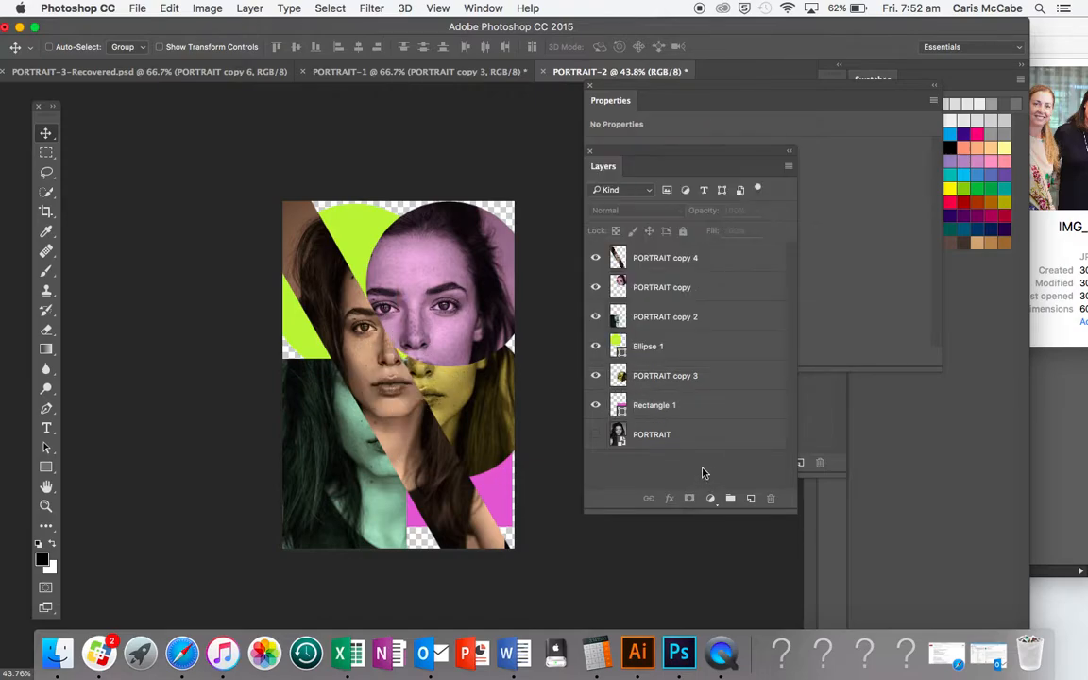
- Lower the opacity of the PORTRAIT copy 2 layer to 97% and the PORTRAIT copy layer to 66%
left_click(638, 317)
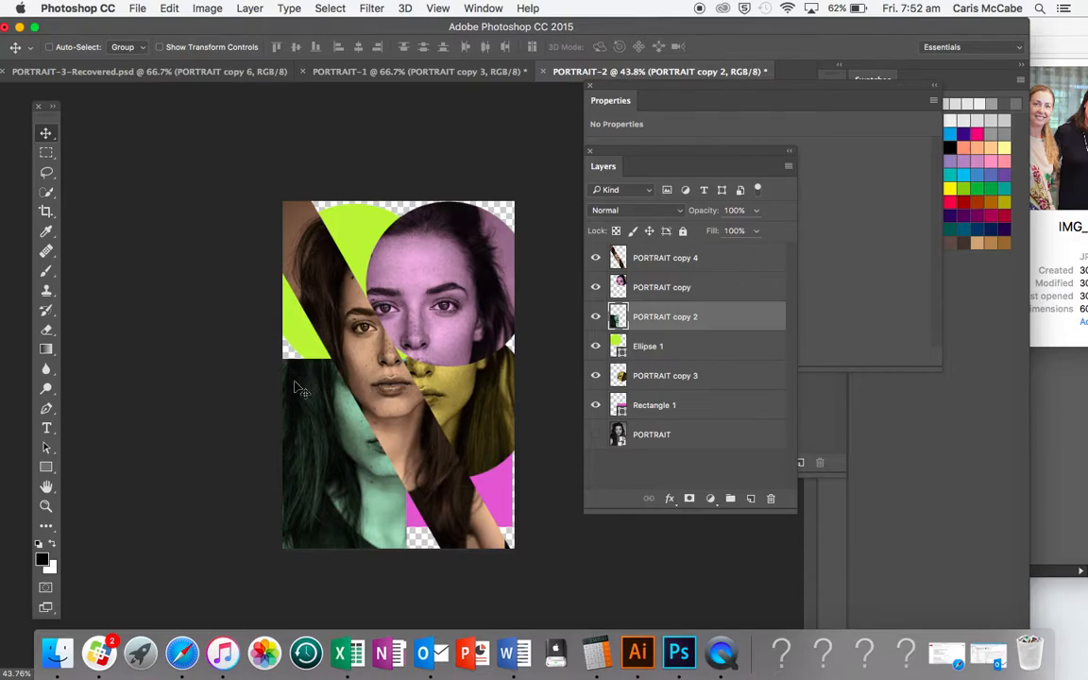
left_click(756, 212)
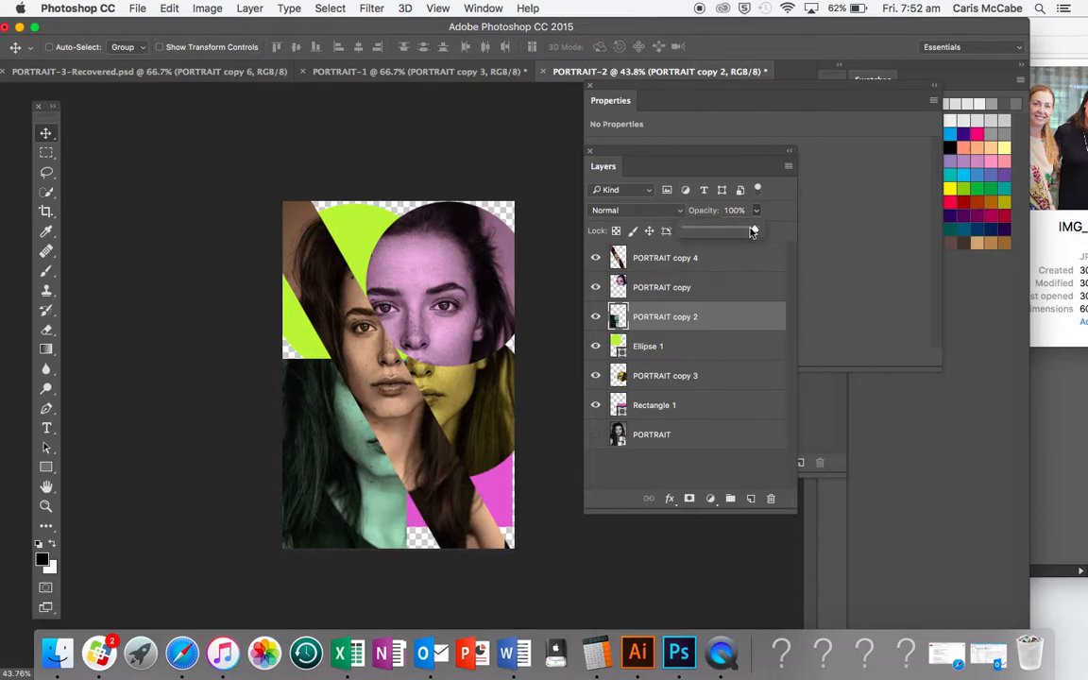
mouse_move(752, 231)
left_mouse_down()
mouse_move(694, 231)
mouse_move(754, 231)
left_mouse_up()
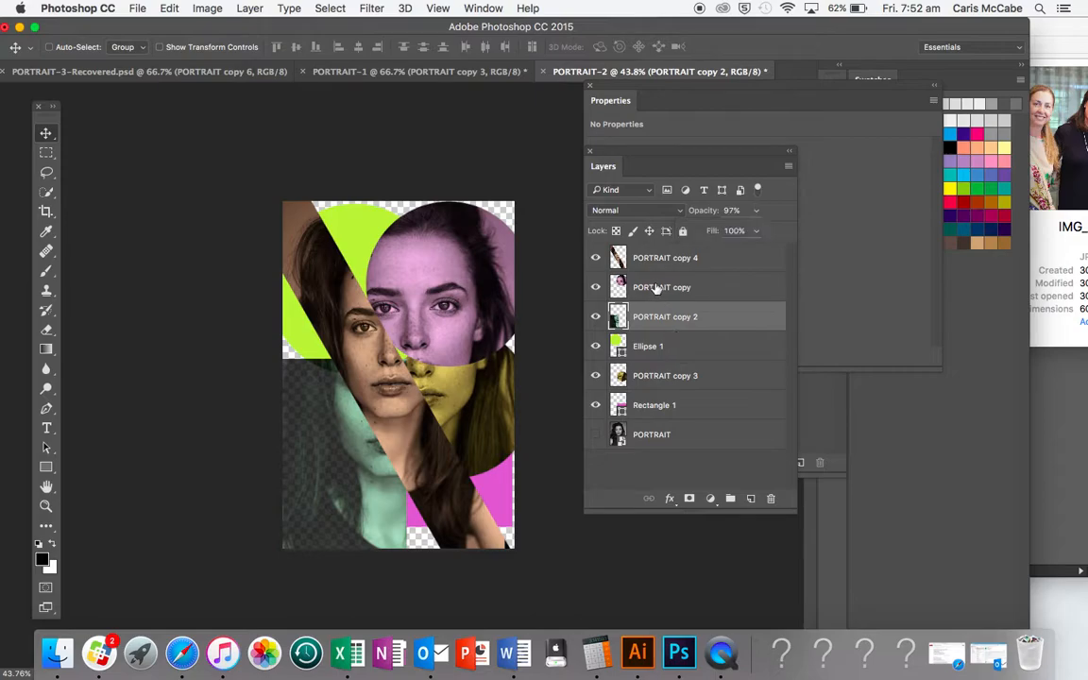
left_click(650, 287)
left_click(755, 211)
left_click_drag(754, 231, 731, 231)
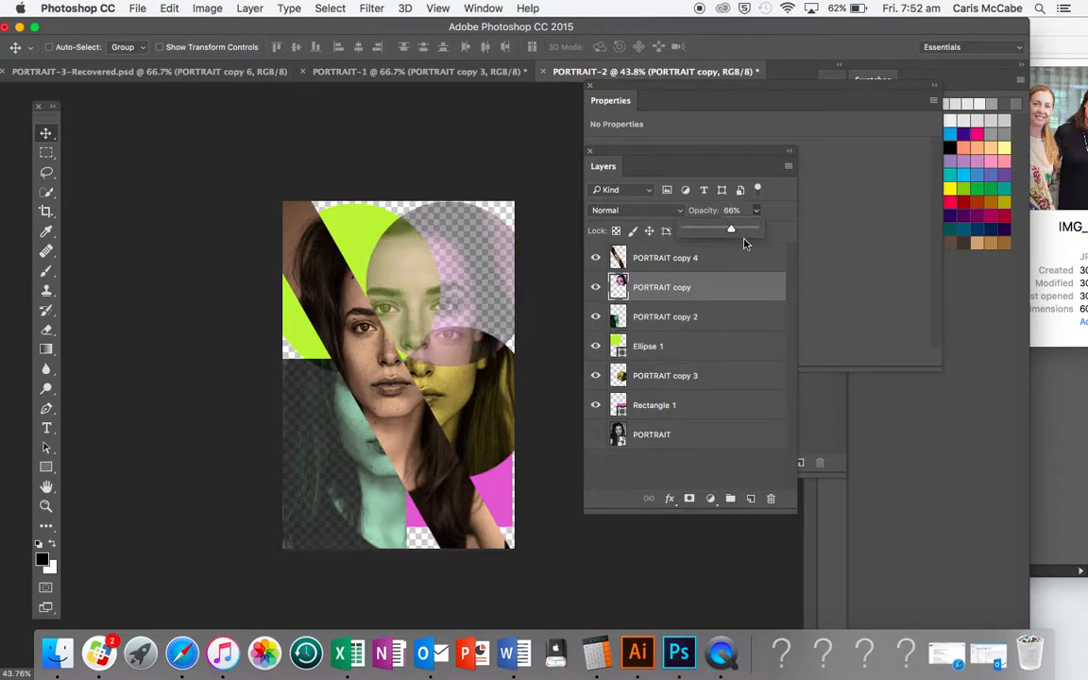
- Reduce the opacity of the Ellipse 1 layer to 70% and the PORTRAIT copy 4 layer to 73%
left_click(616, 342)
left_click(756, 211)
left_click_drag(754, 231, 731, 231)
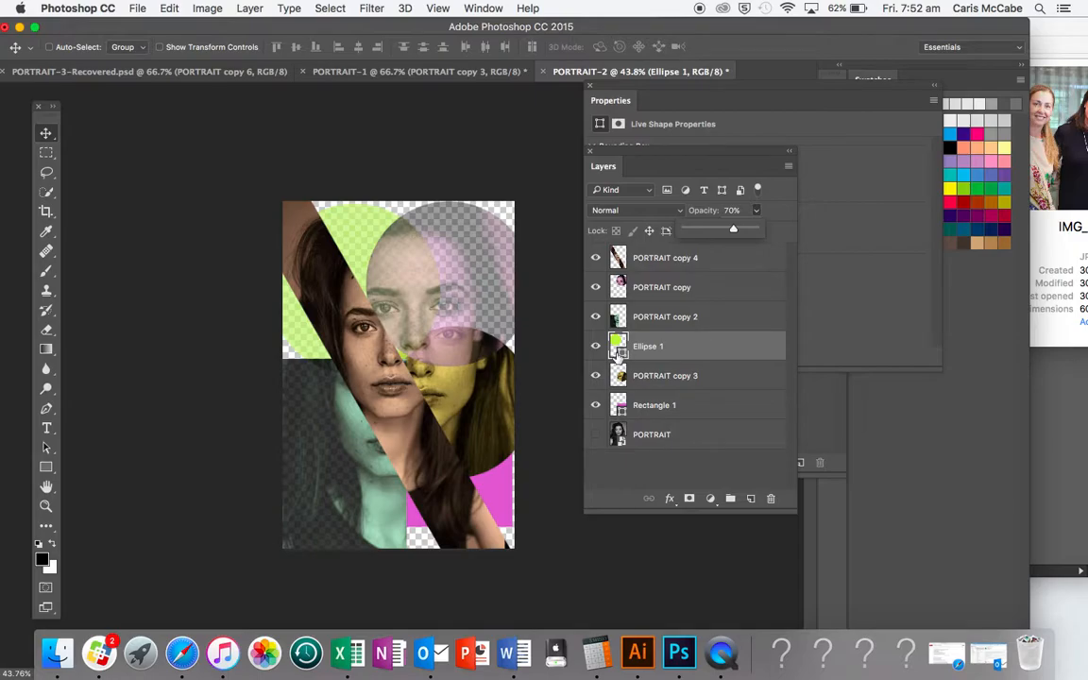
left_click(618, 257)
left_click(756, 210)
left_click_drag(741, 230, 738, 232)
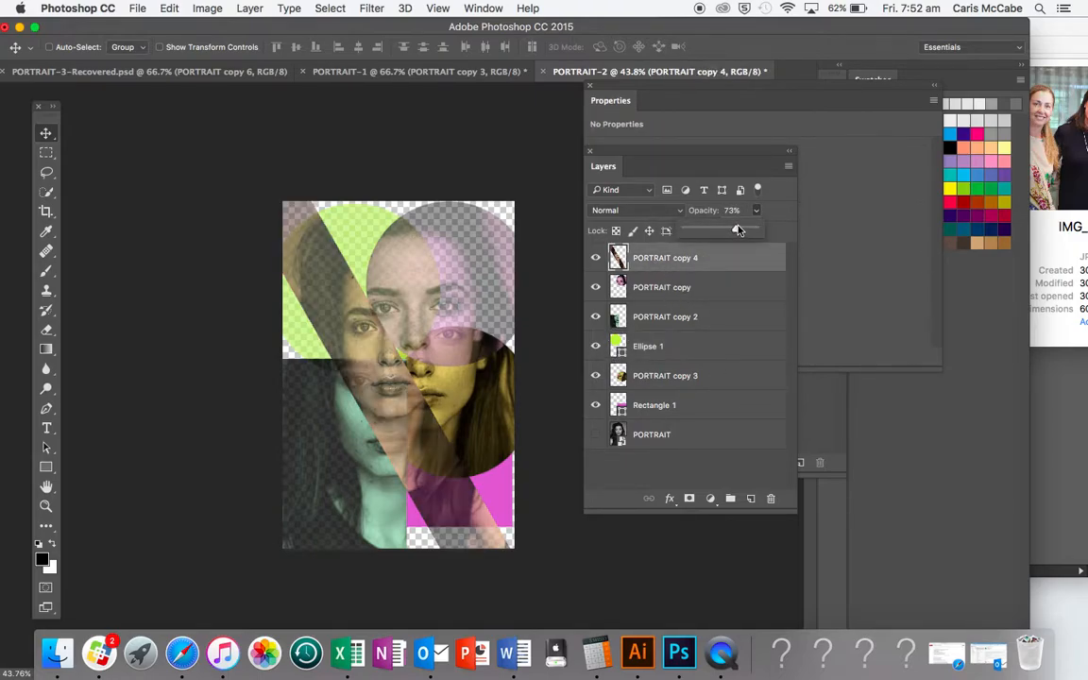
- Add a new layer directly beneath Rectangle 1 and draw a black rectangle of about 725 × 1084 px covering the whole canvas
left_click(751, 497)
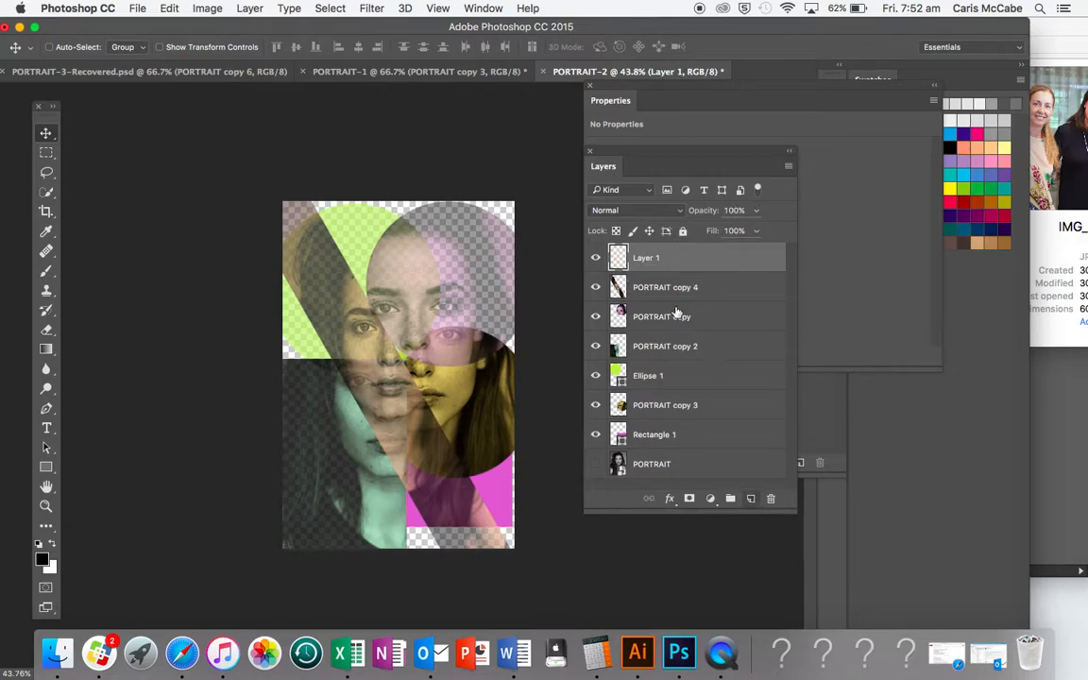
left_click_drag(651, 257, 646, 455)
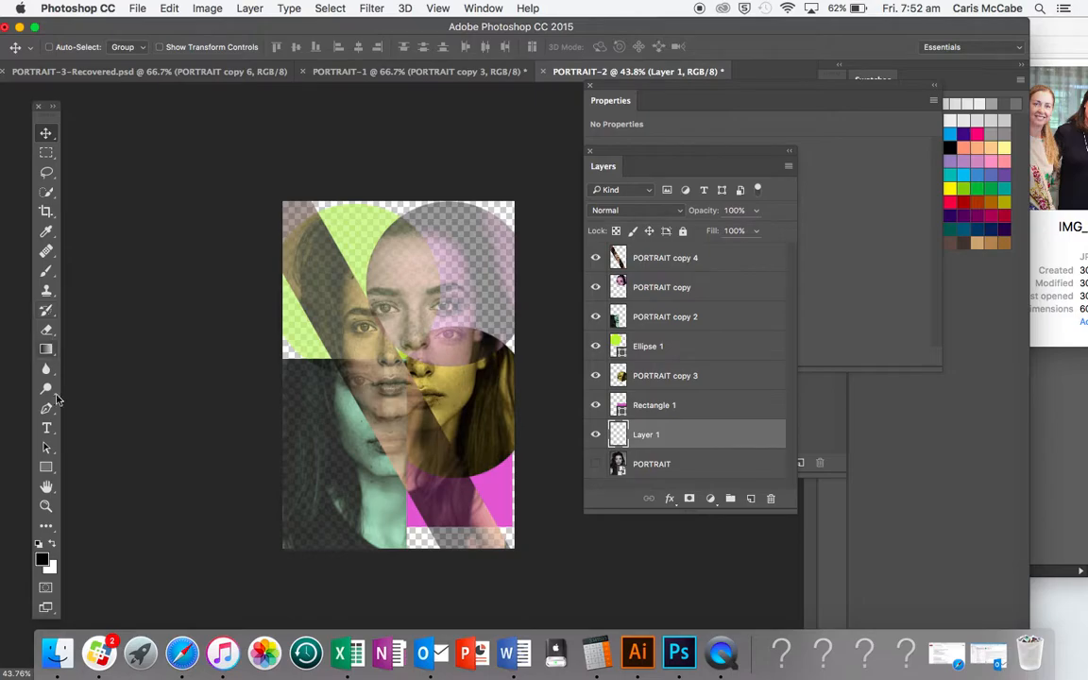
left_click(45, 466)
left_click_drag(278, 198, 519, 555)
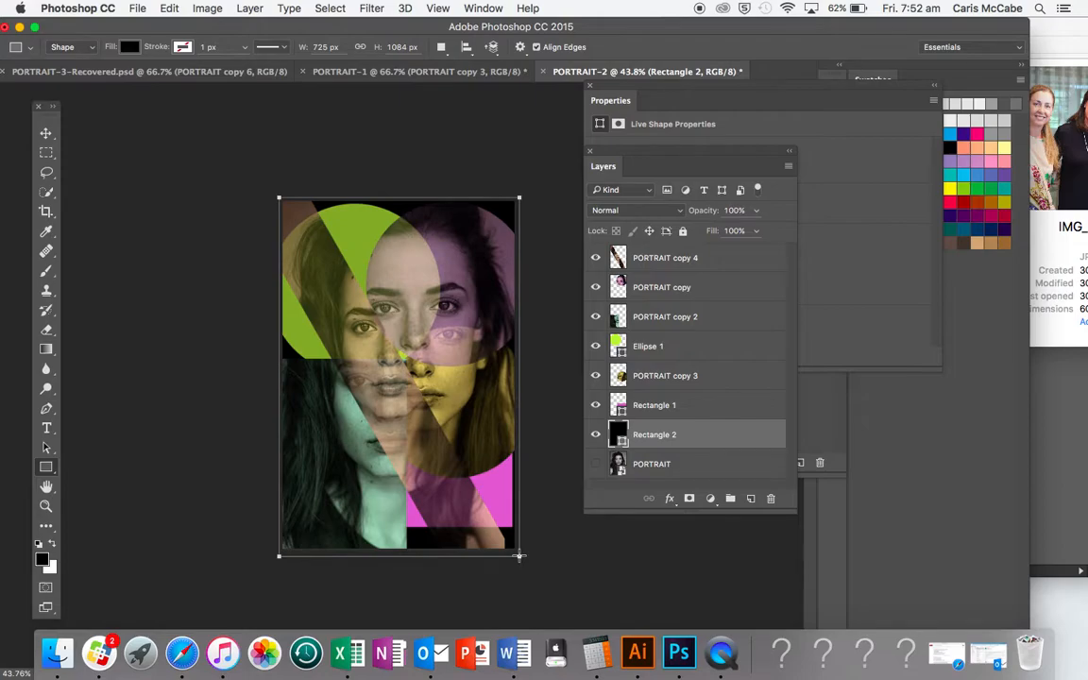
key("v")
key("super+equal")
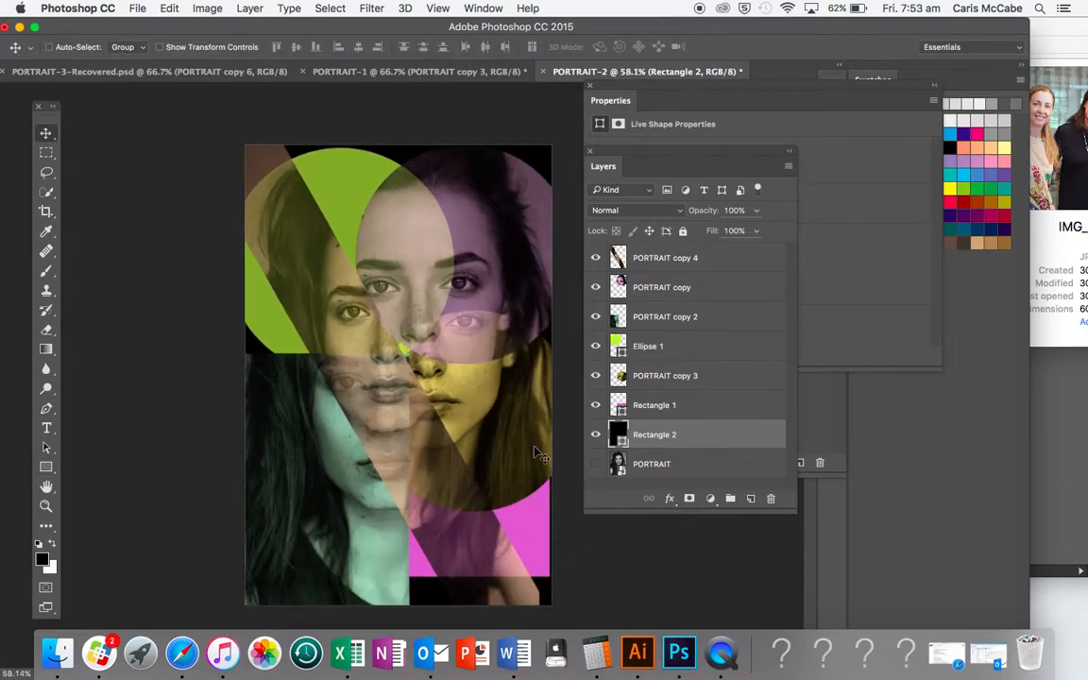
scroll(534, 444, "down", 1)
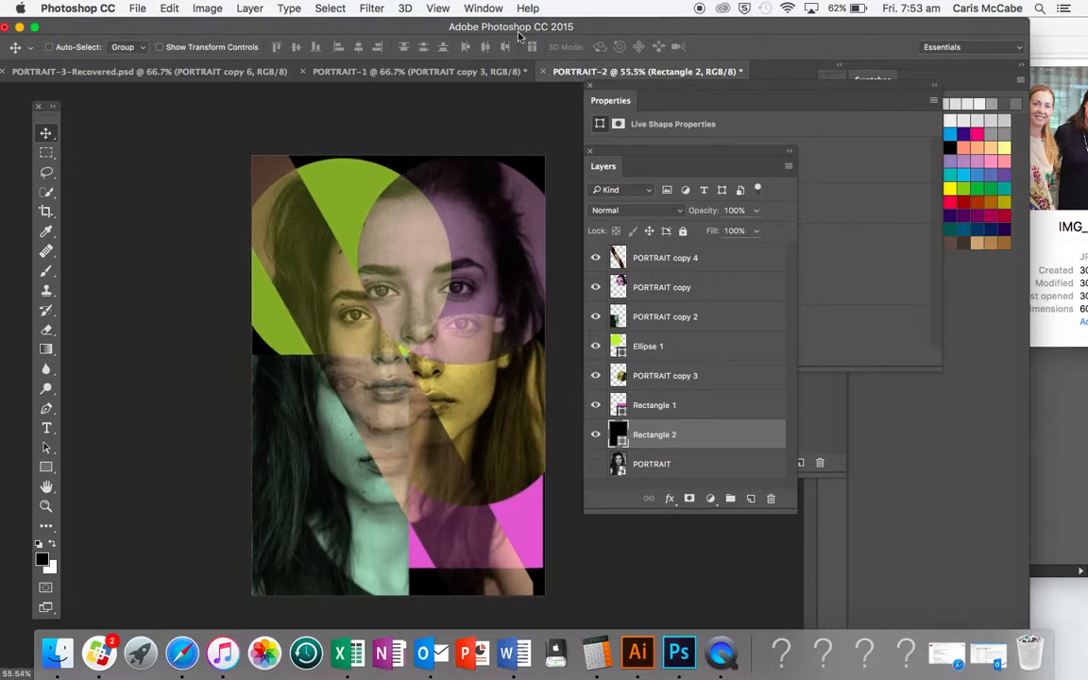